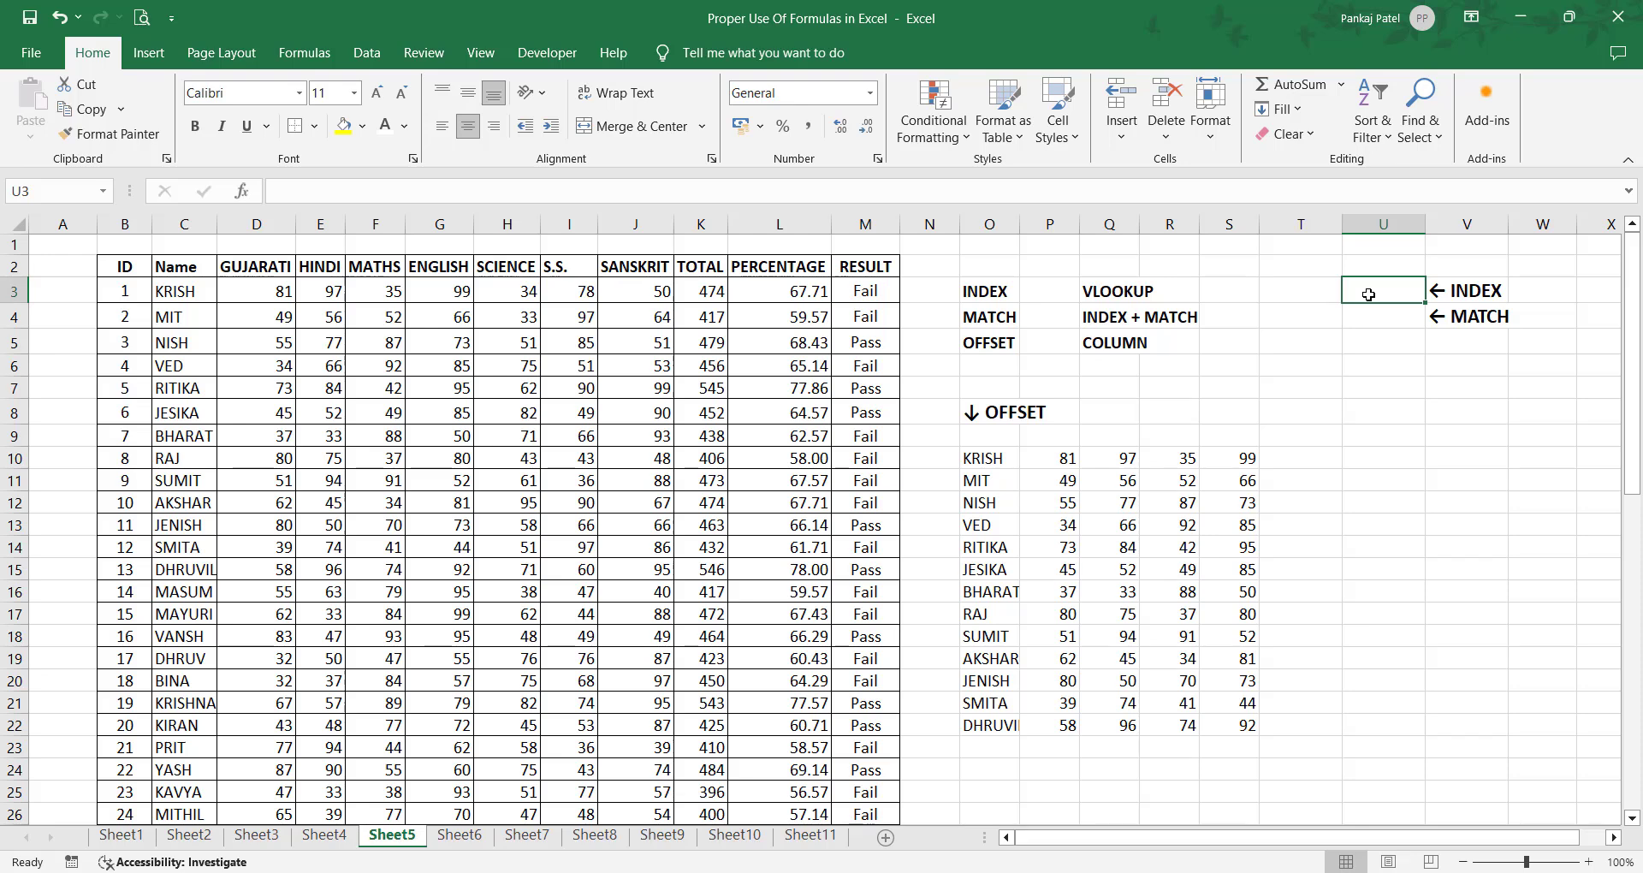
Step: Review the function labels INDEX, MATCH, OFFSET, VLOOKUP, INDEX + MATCH and COLUMN beside the marks table
{"action": "left_click", "coordinate": [1467, 291]}
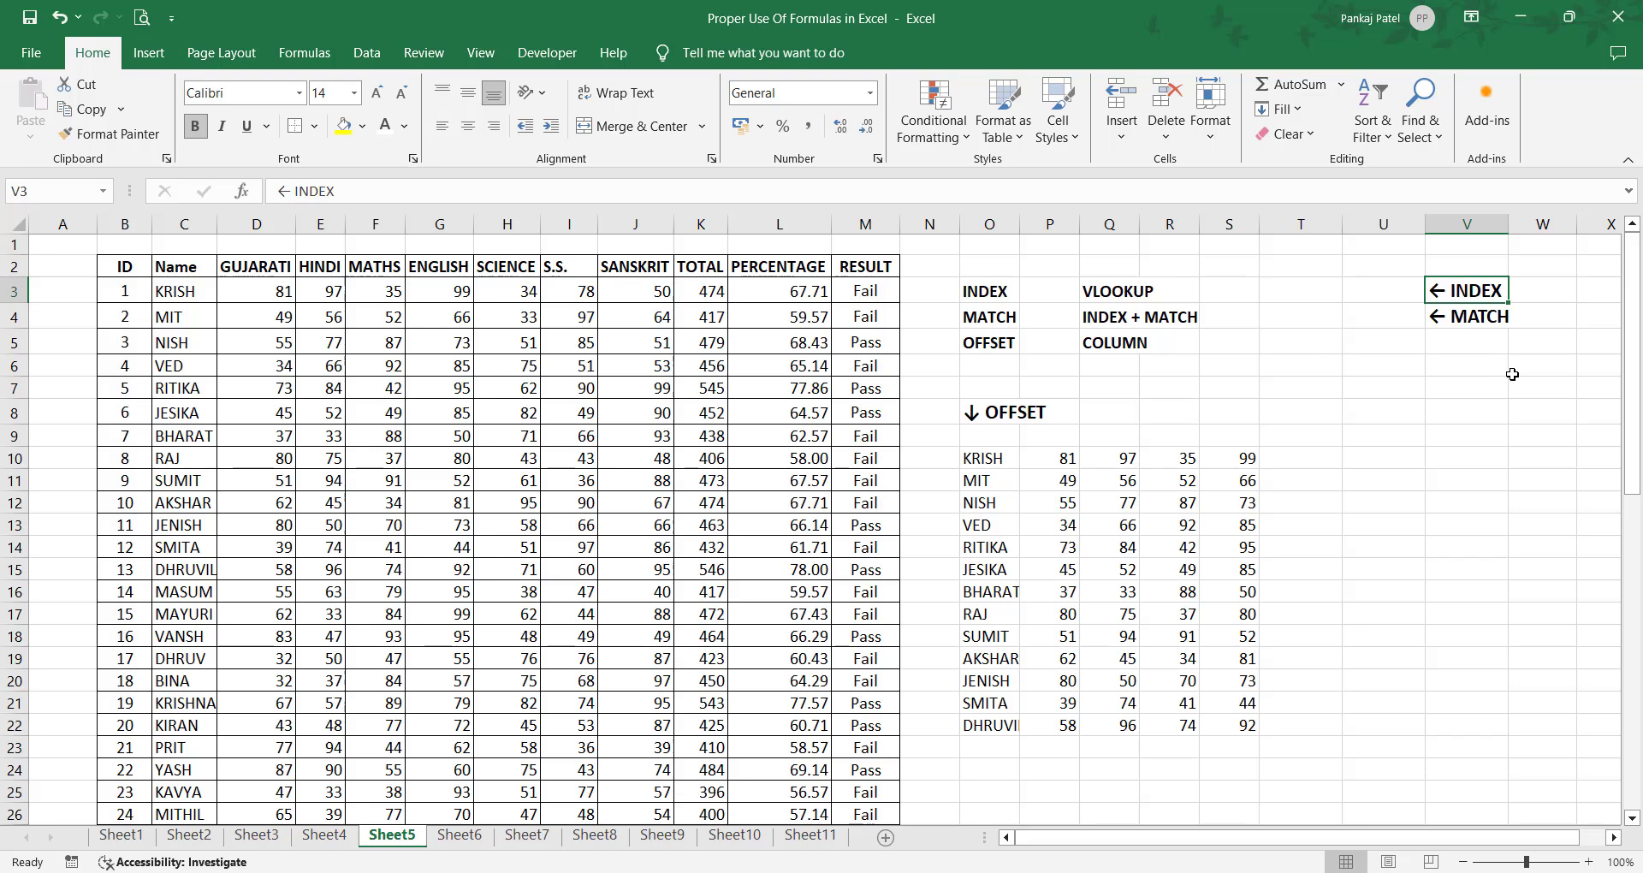
{"action": "left_click", "coordinate": [1008, 292]}
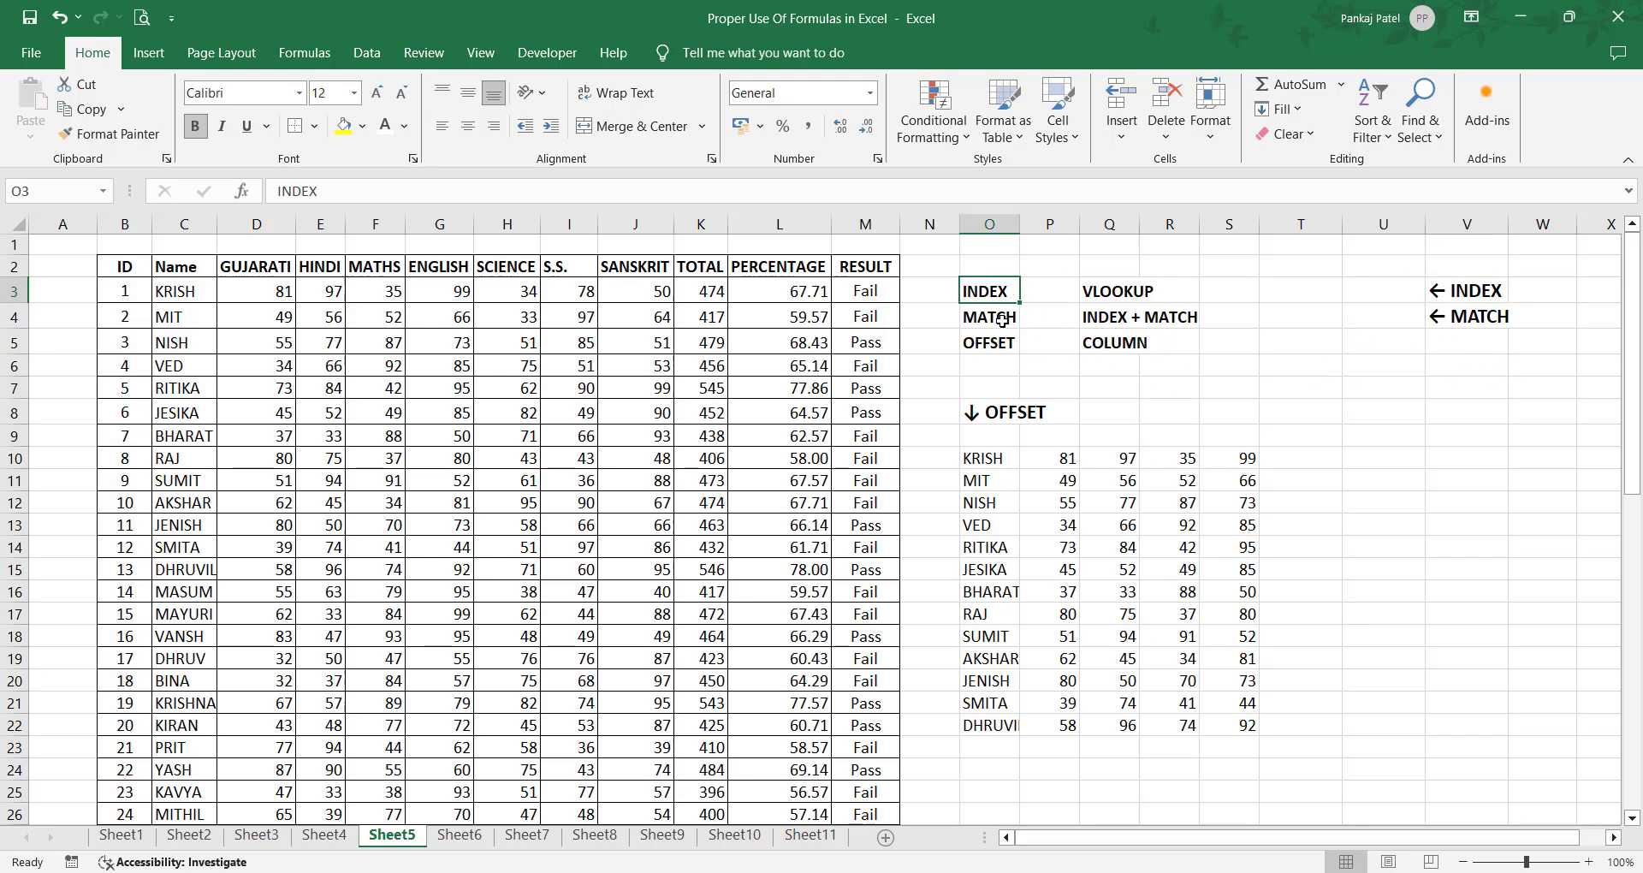
{"action": "left_click", "coordinate": [1002, 322]}
{"action": "left_click", "coordinate": [991, 344]}
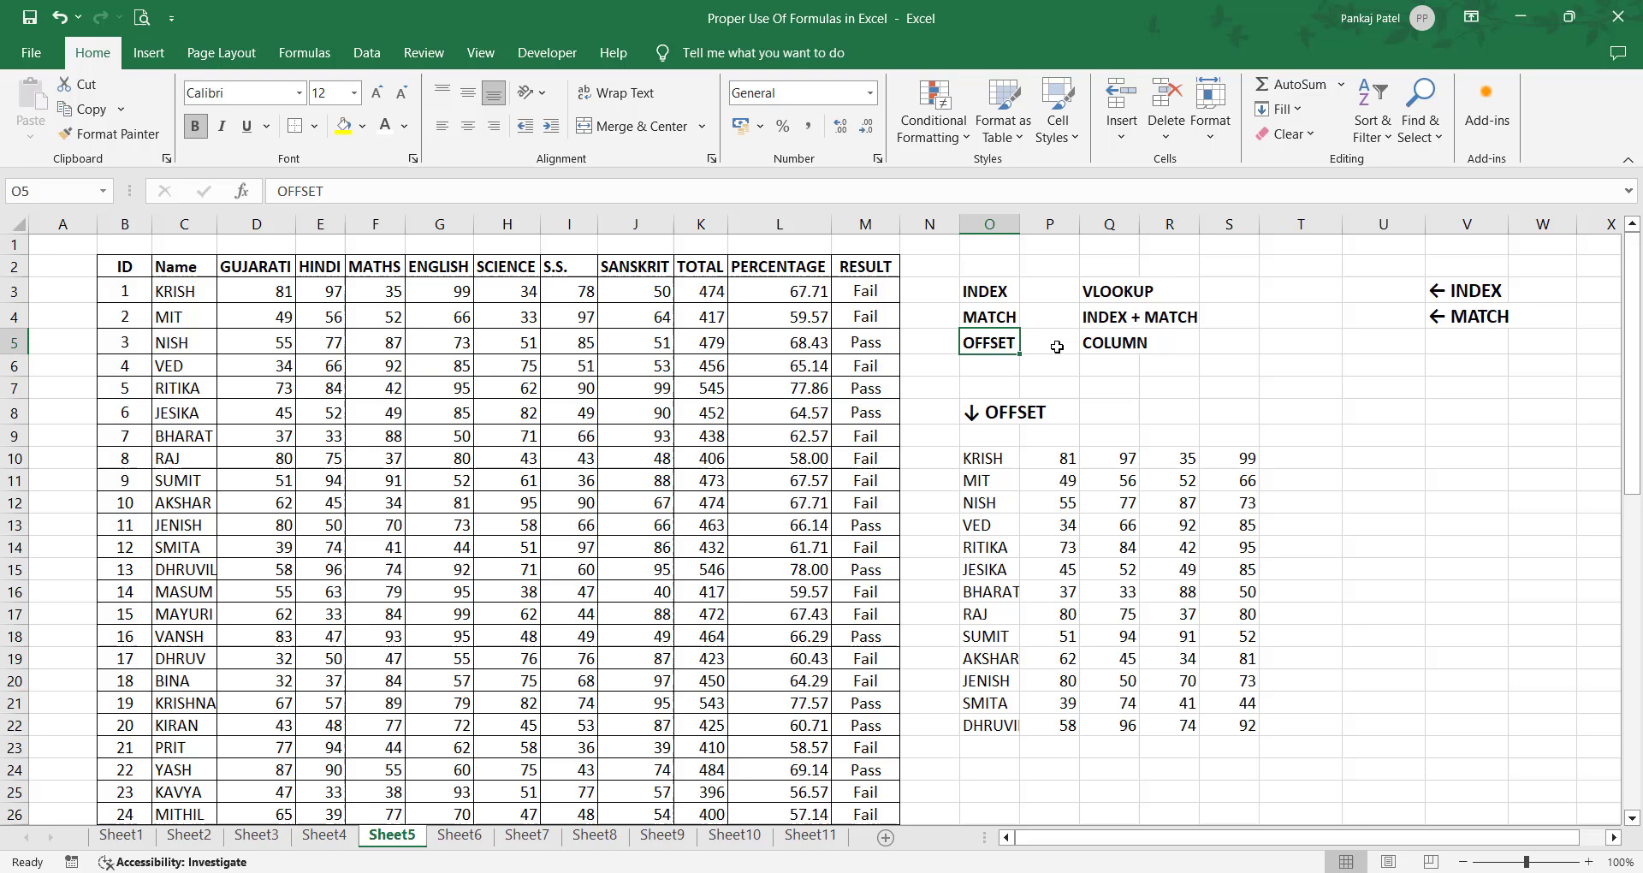
{"action": "left_click", "coordinate": [1130, 293]}
{"action": "left_click", "coordinate": [1117, 322]}
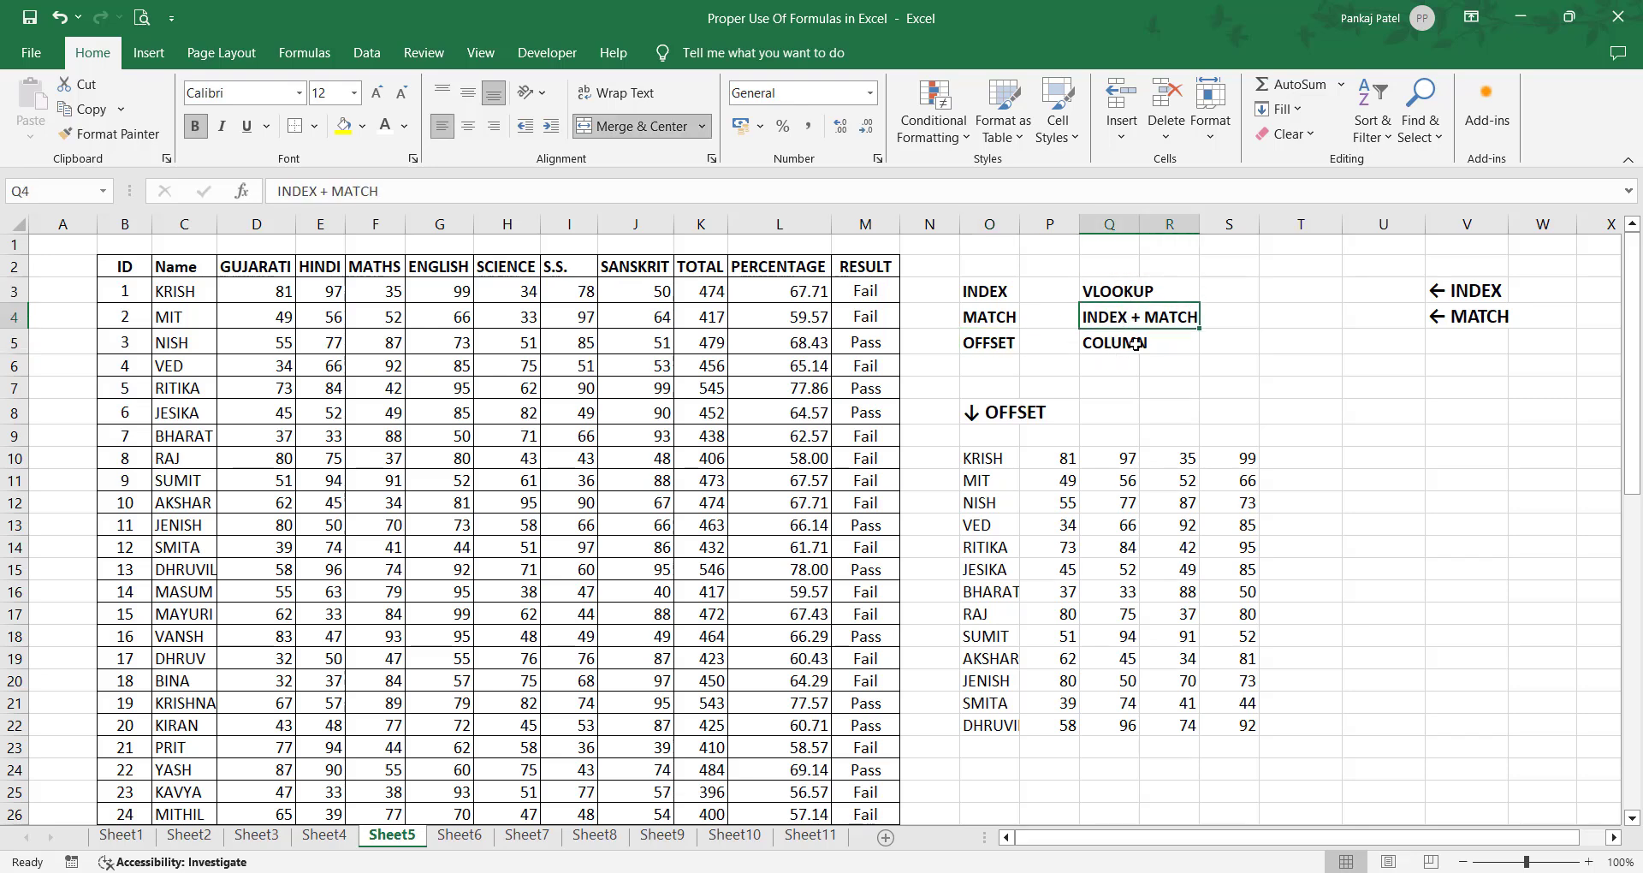
{"action": "left_click", "coordinate": [1136, 343]}
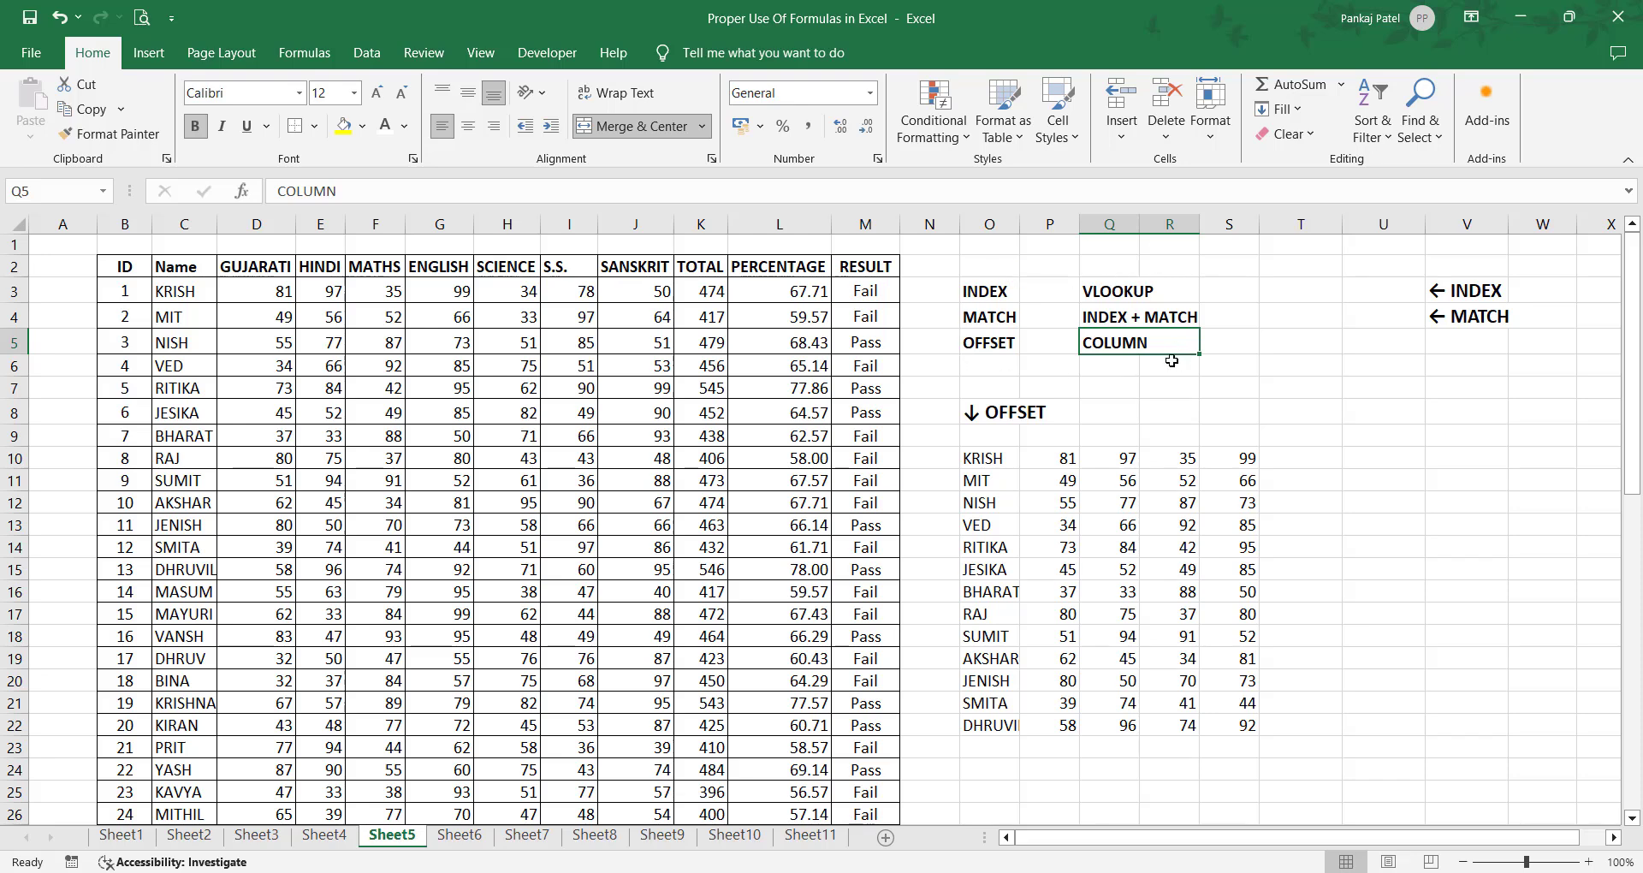
{"action": "left_click_drag", "start_coordinate": [988, 291], "coordinate": [991, 343]}
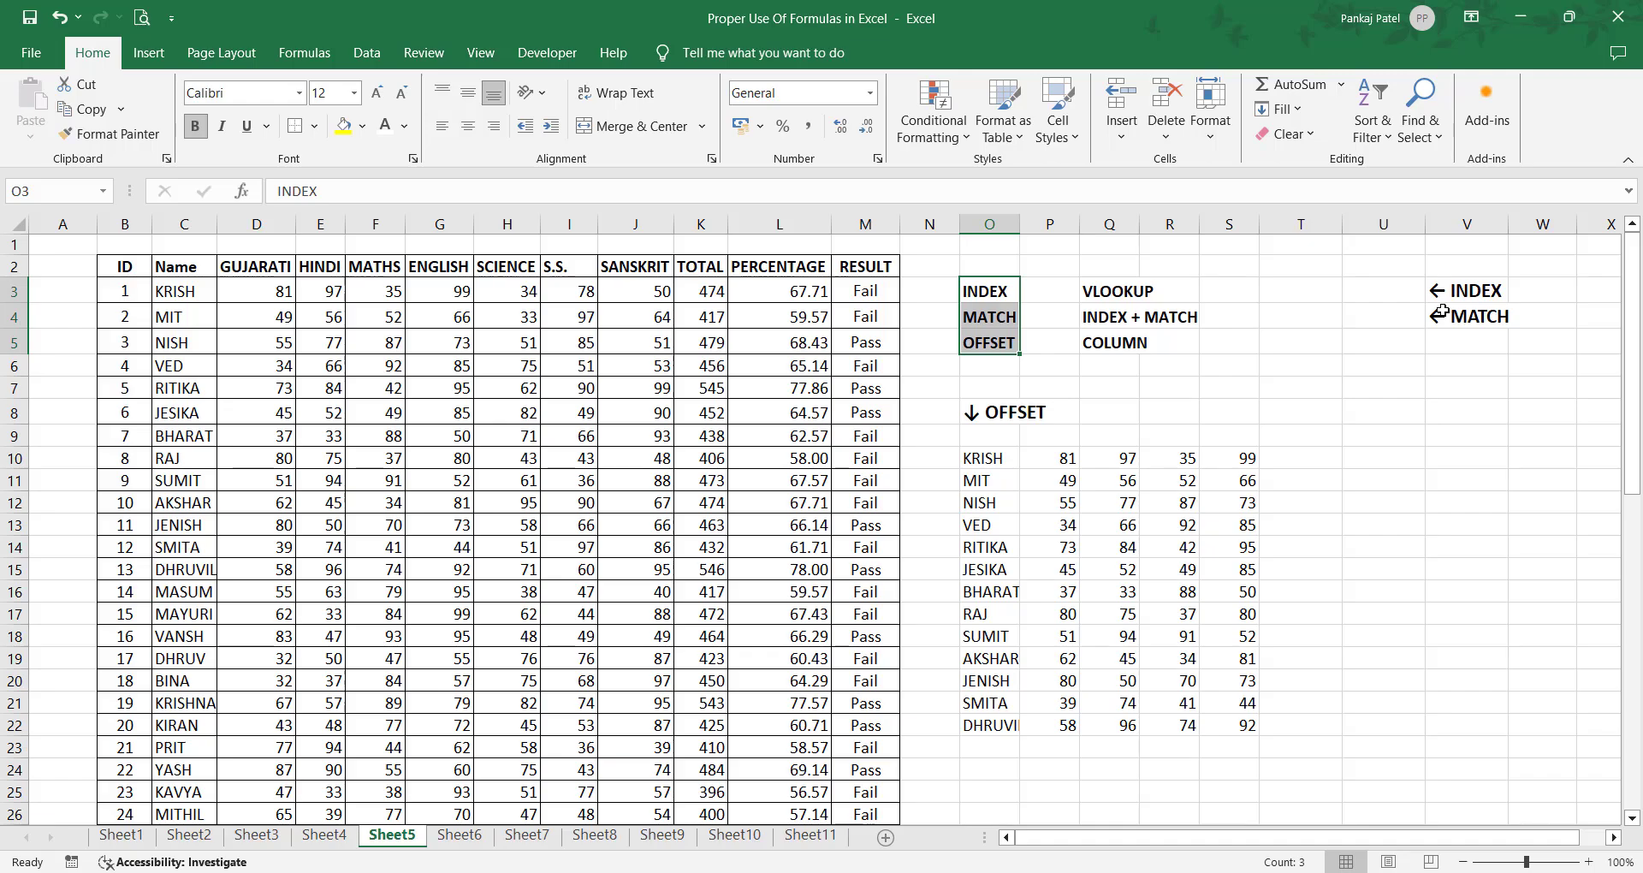
{"action": "left_click", "coordinate": [1462, 291]}
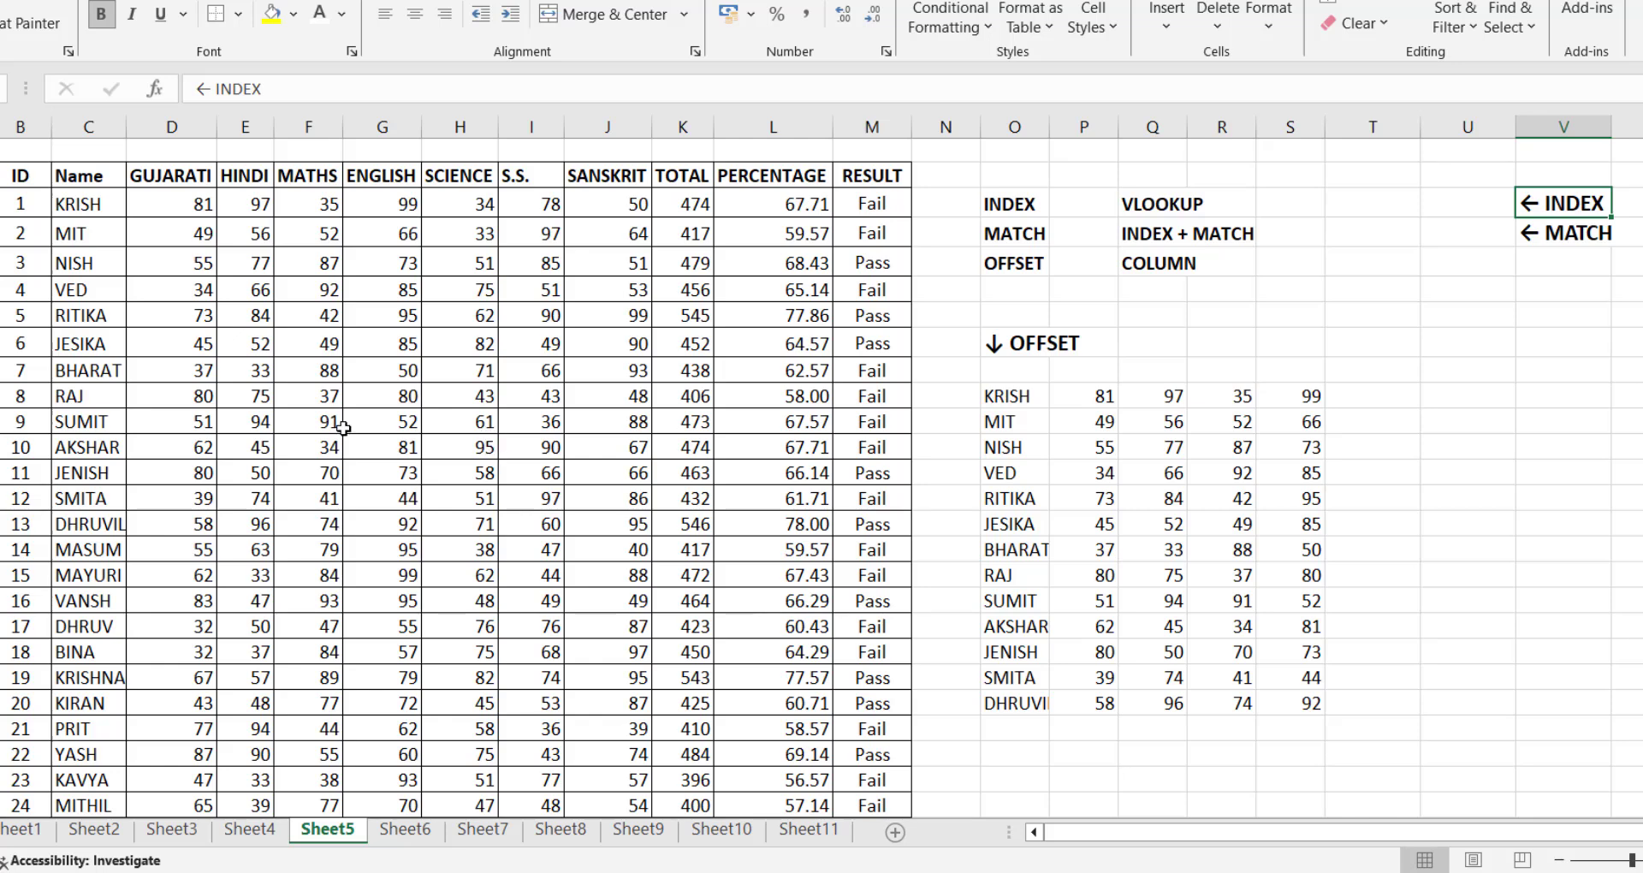
Step: Locate the ENGLISH mark of the student with ID 7 in the marks table
{"action": "left_click", "coordinate": [114, 377]}
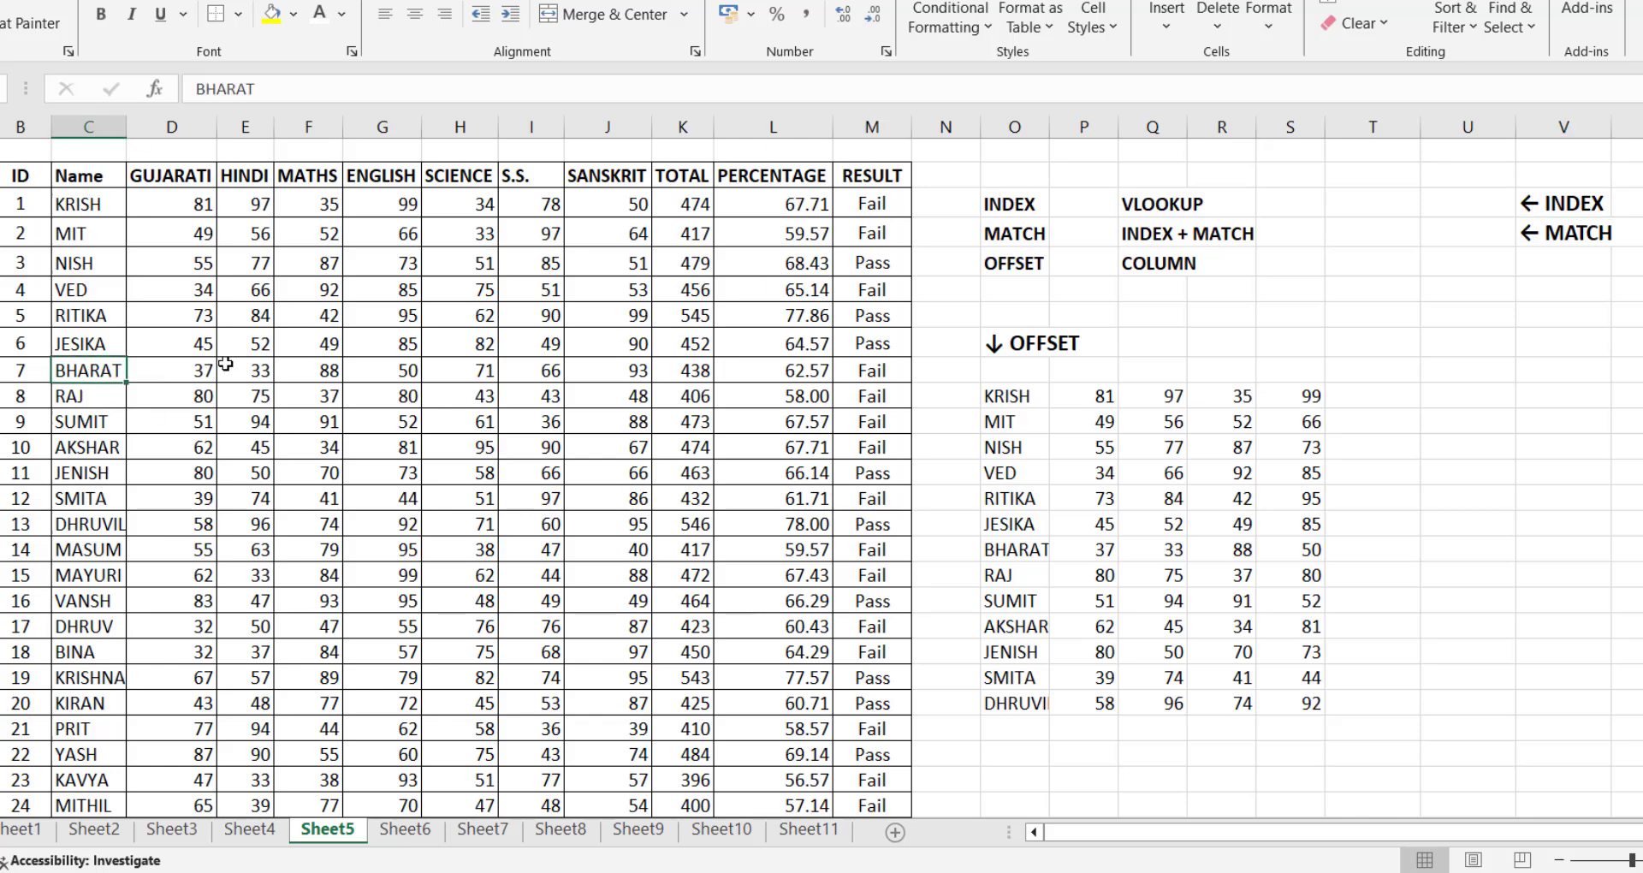
{"action": "left_click", "coordinate": [32, 370]}
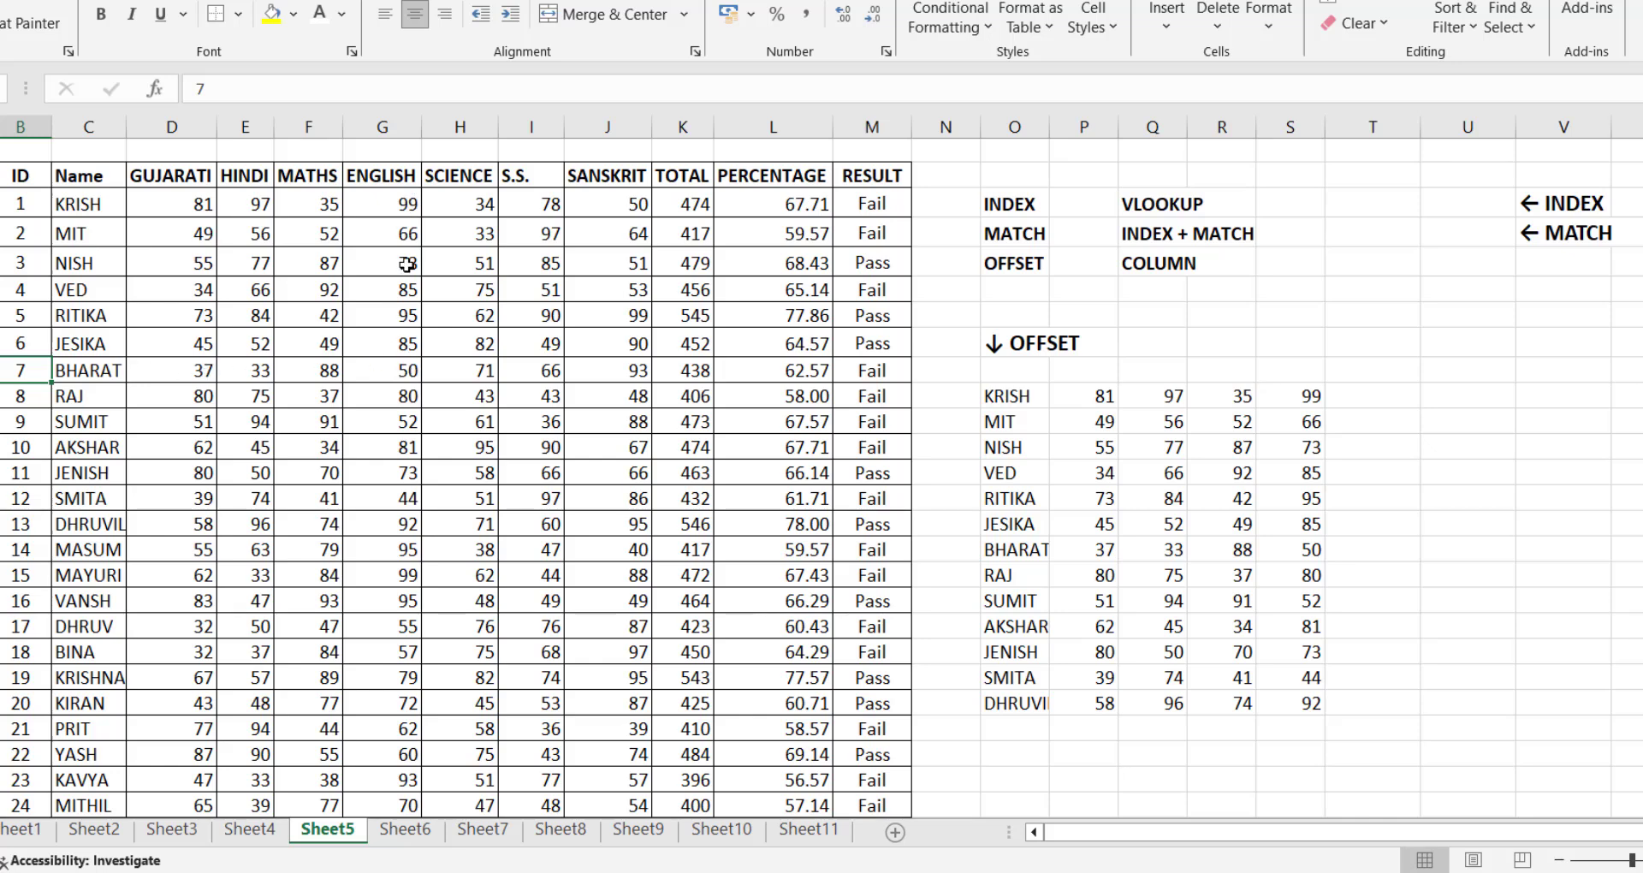
{"action": "left_click", "coordinate": [400, 371]}
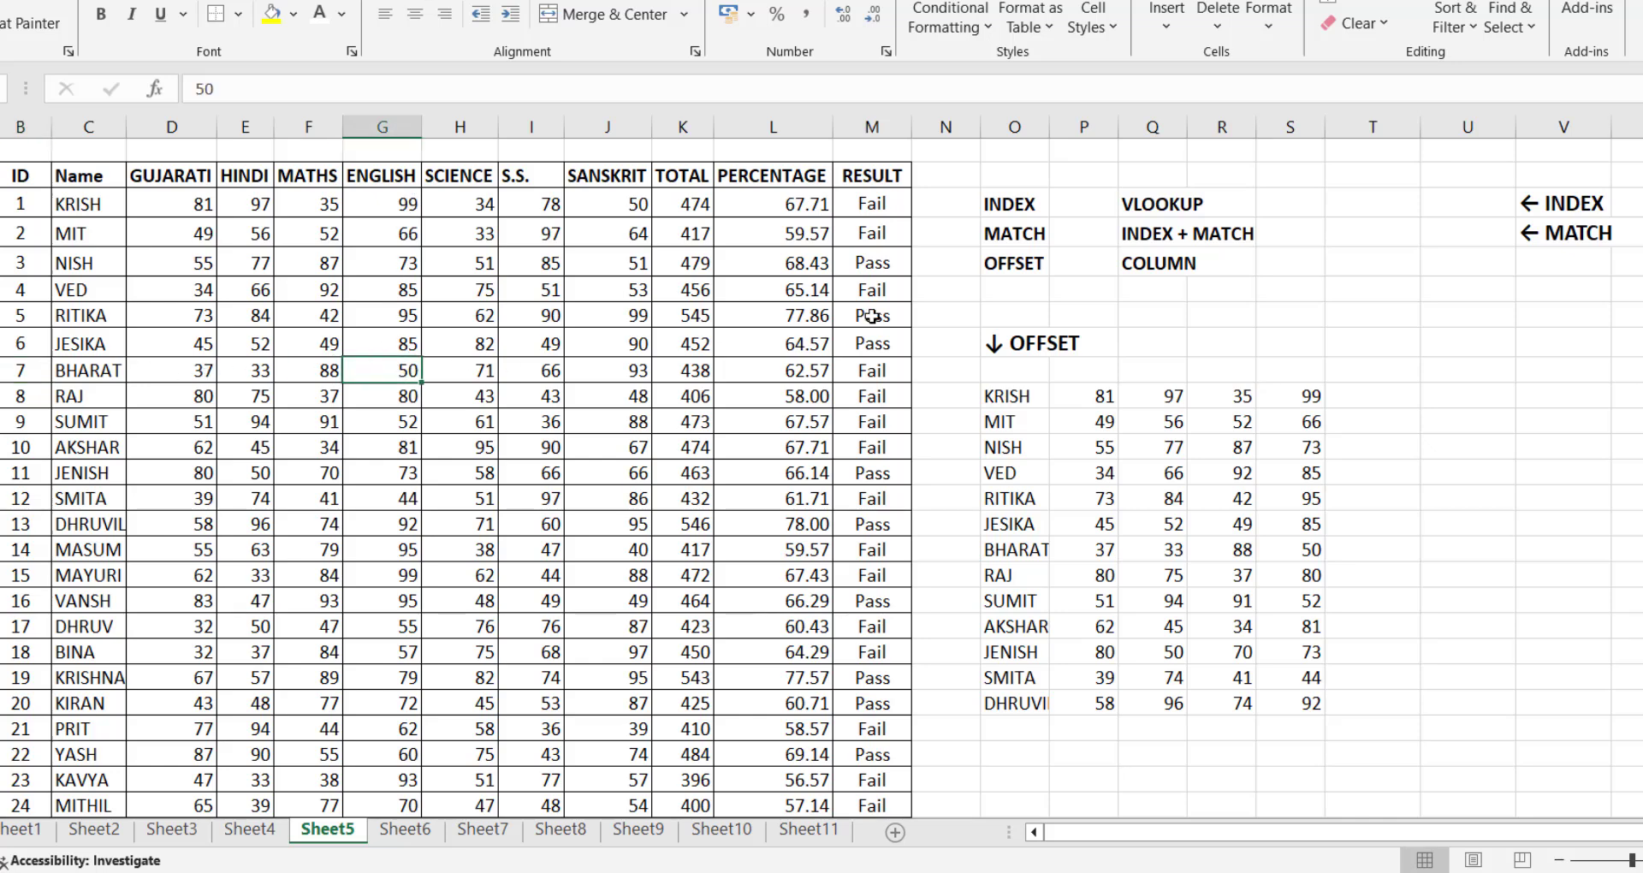
Step: Begin an INDEX formula in cell U3 with the marks table B3:M57 as its array
{"action": "left_click", "coordinate": [1440, 205]}
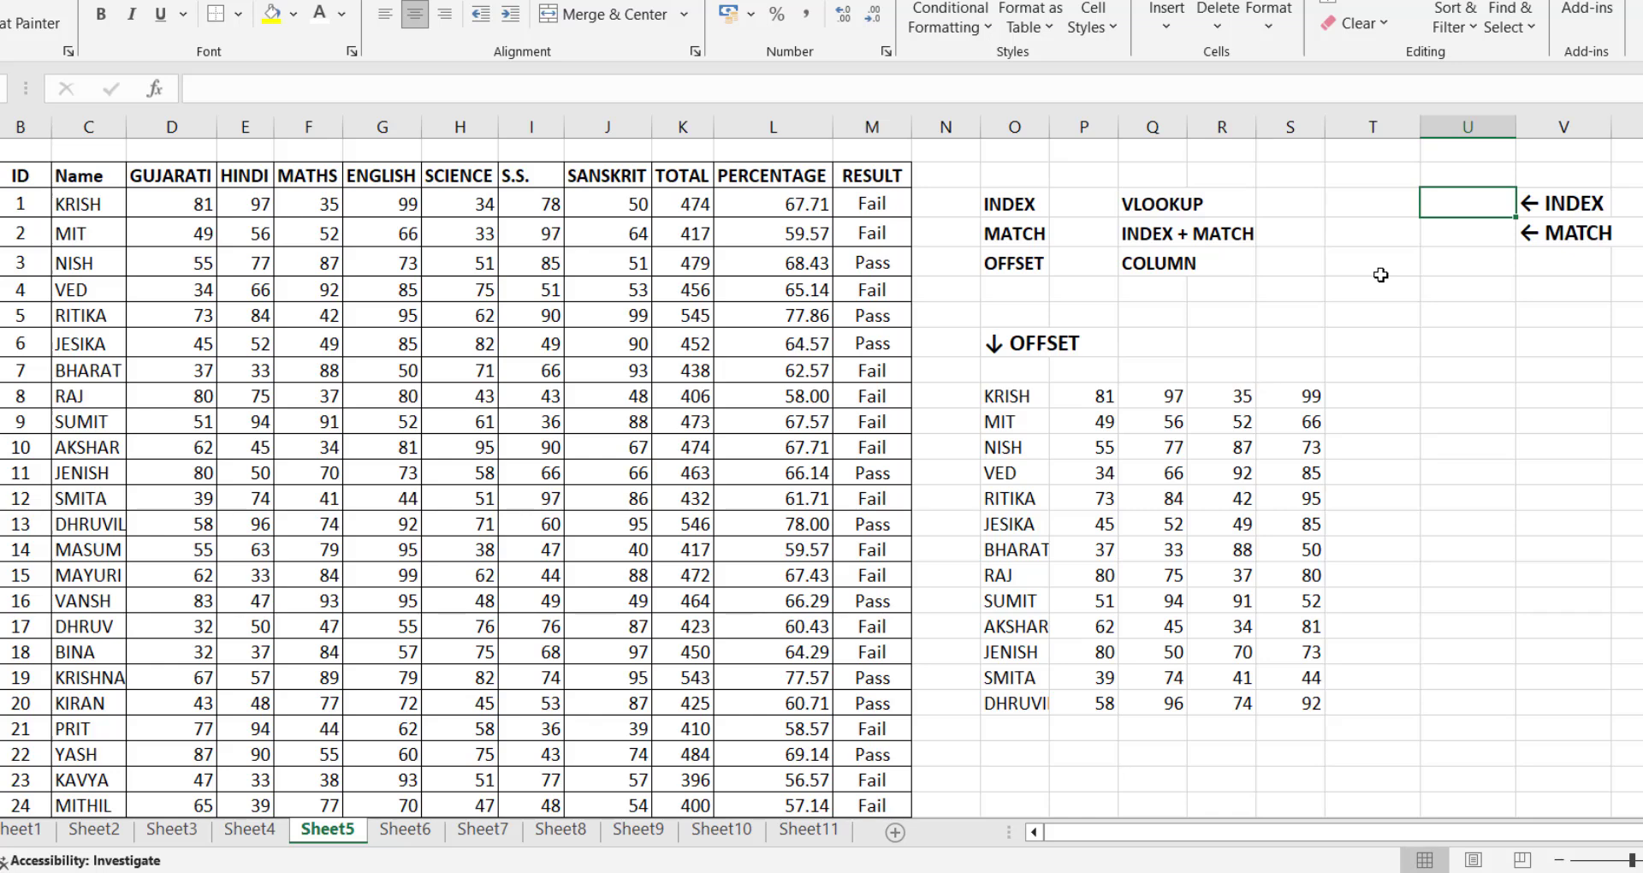
{"action": "type", "text": "="}
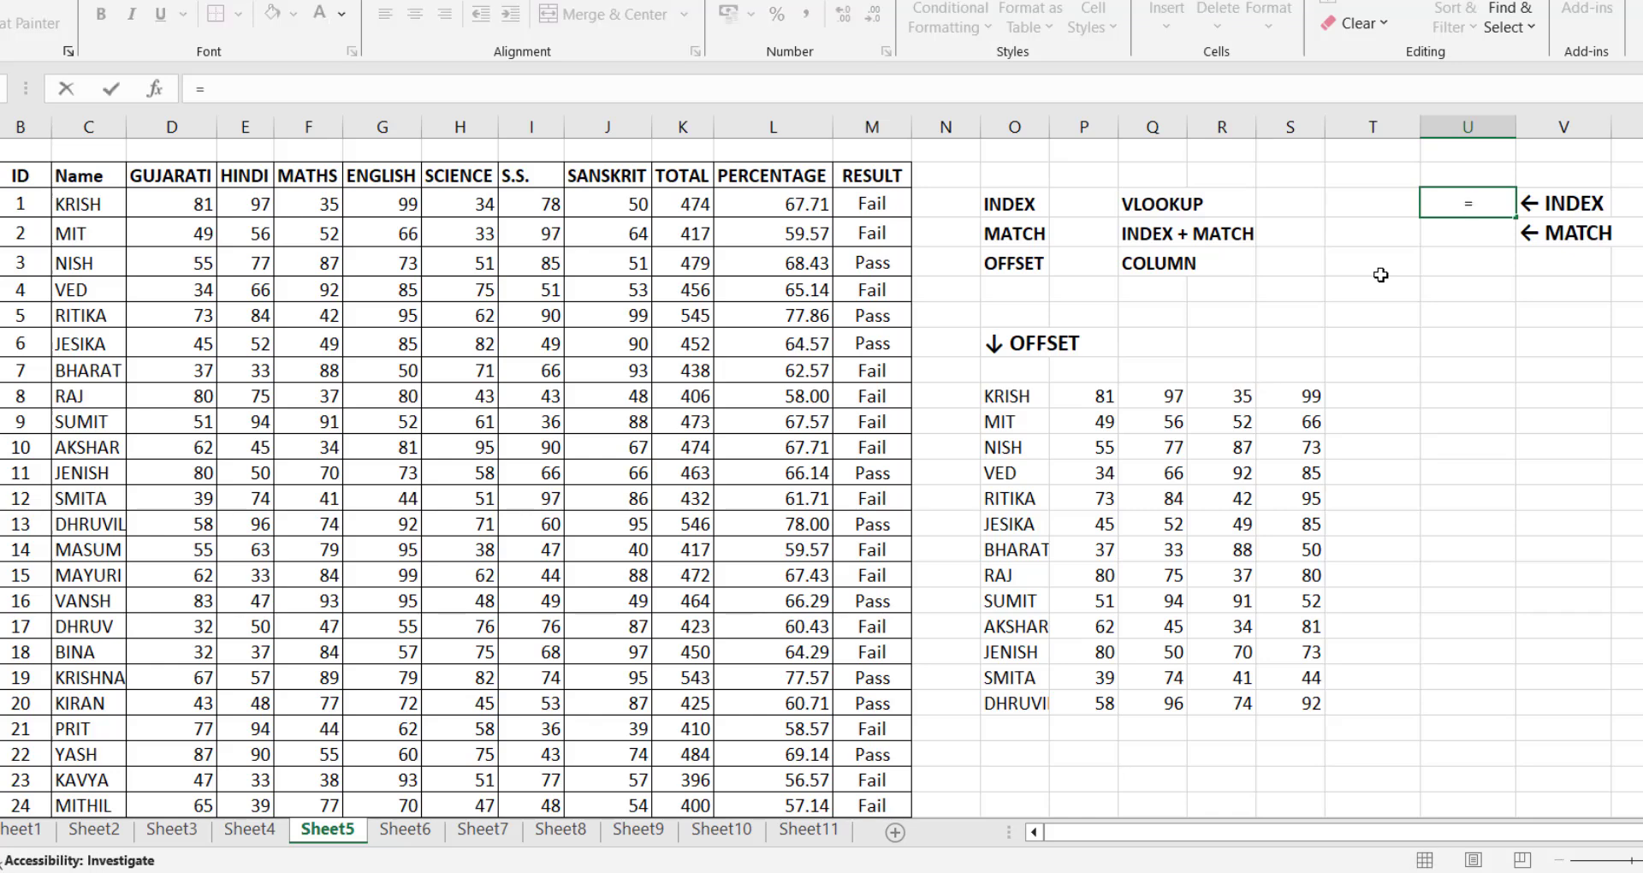
{"action": "type", "text": "IND"}
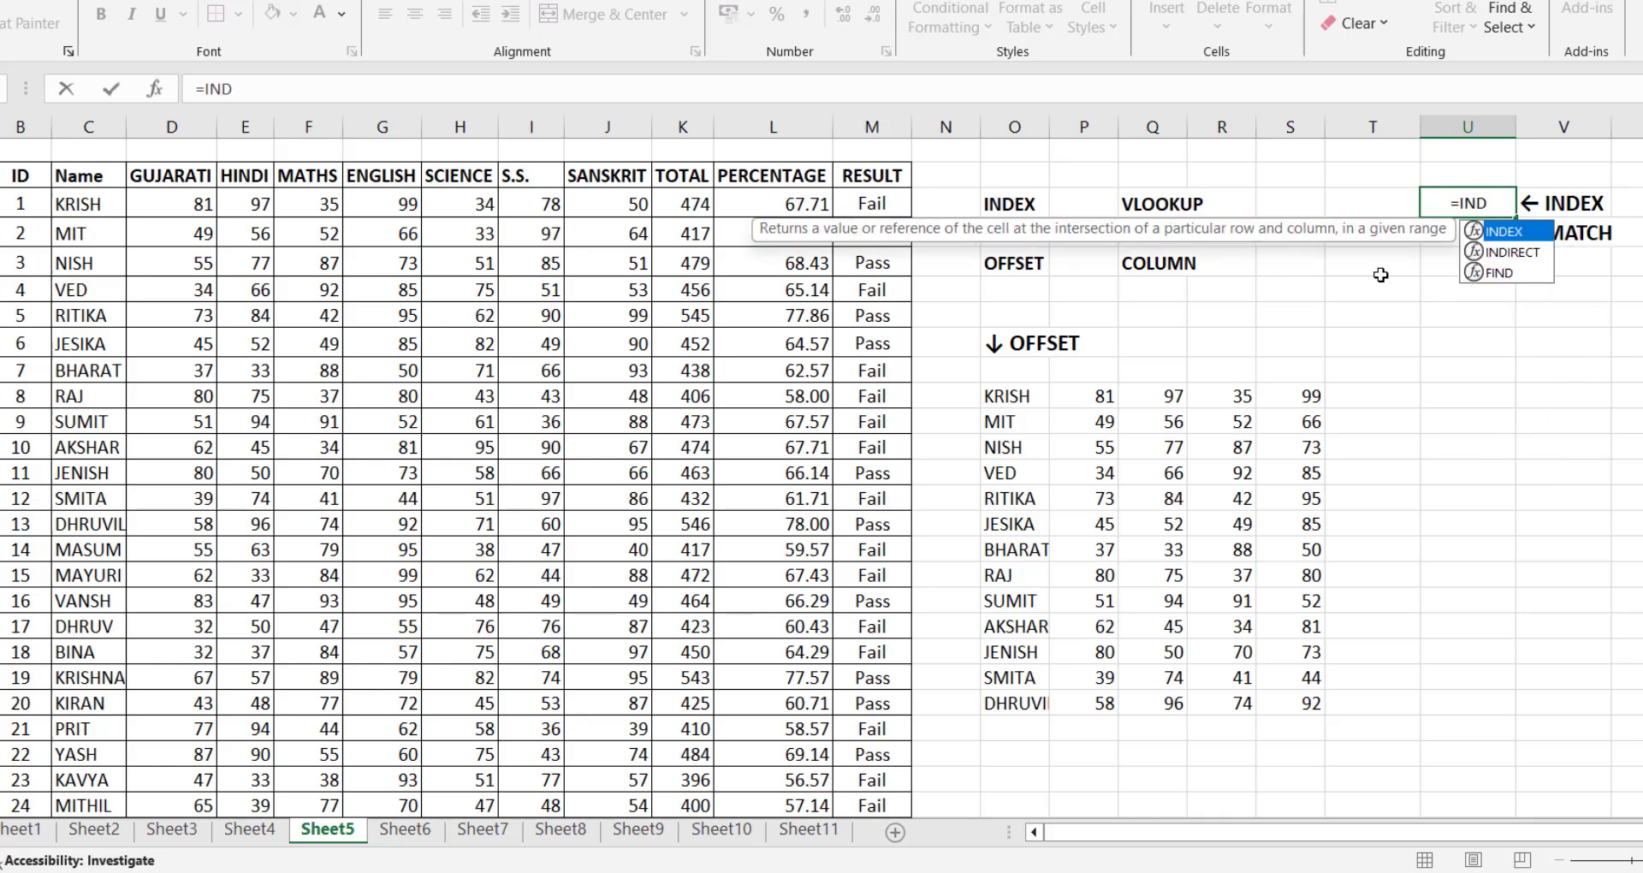
{"action": "key", "text": "Tab"}
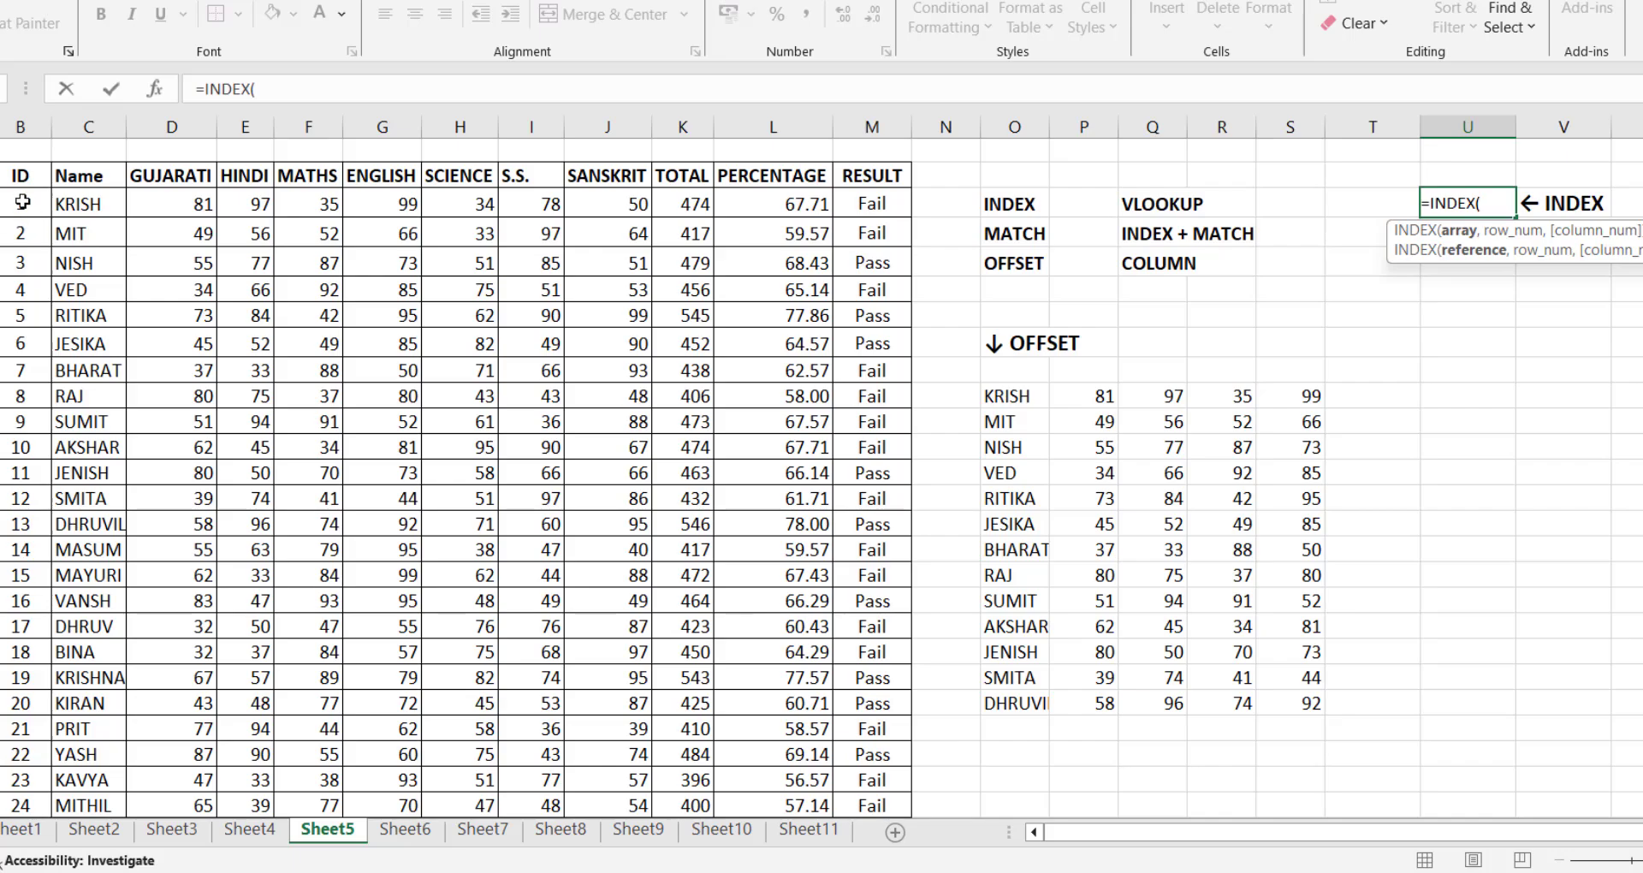
{"action": "left_click_drag", "start_coordinate": [24, 202], "coordinate": [847, 754]}
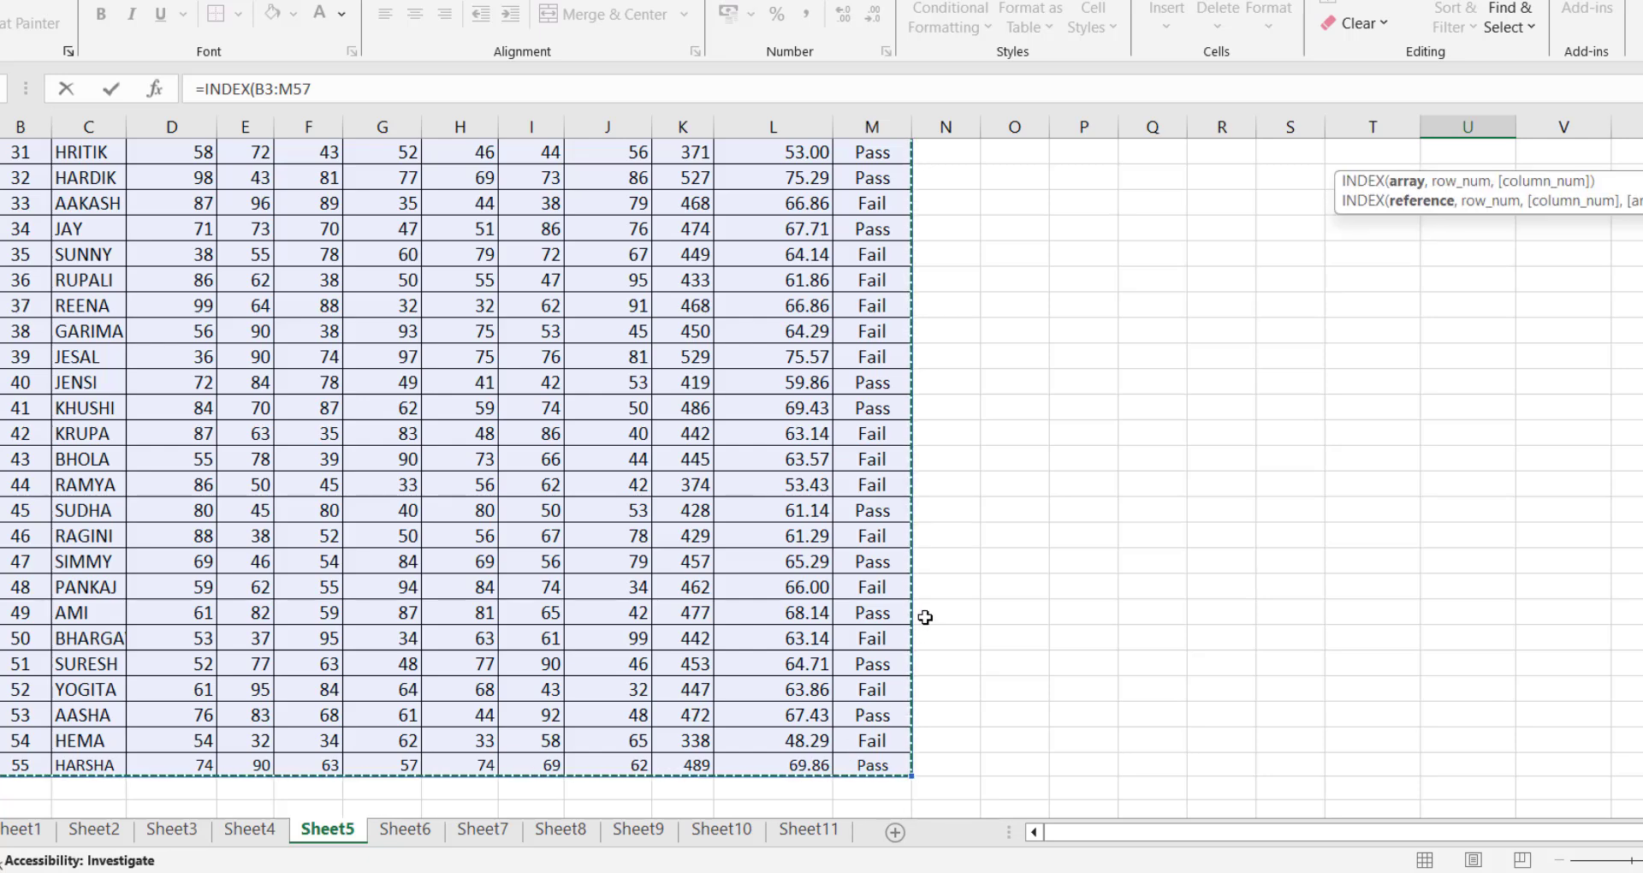
{"action": "type", "text": ","}
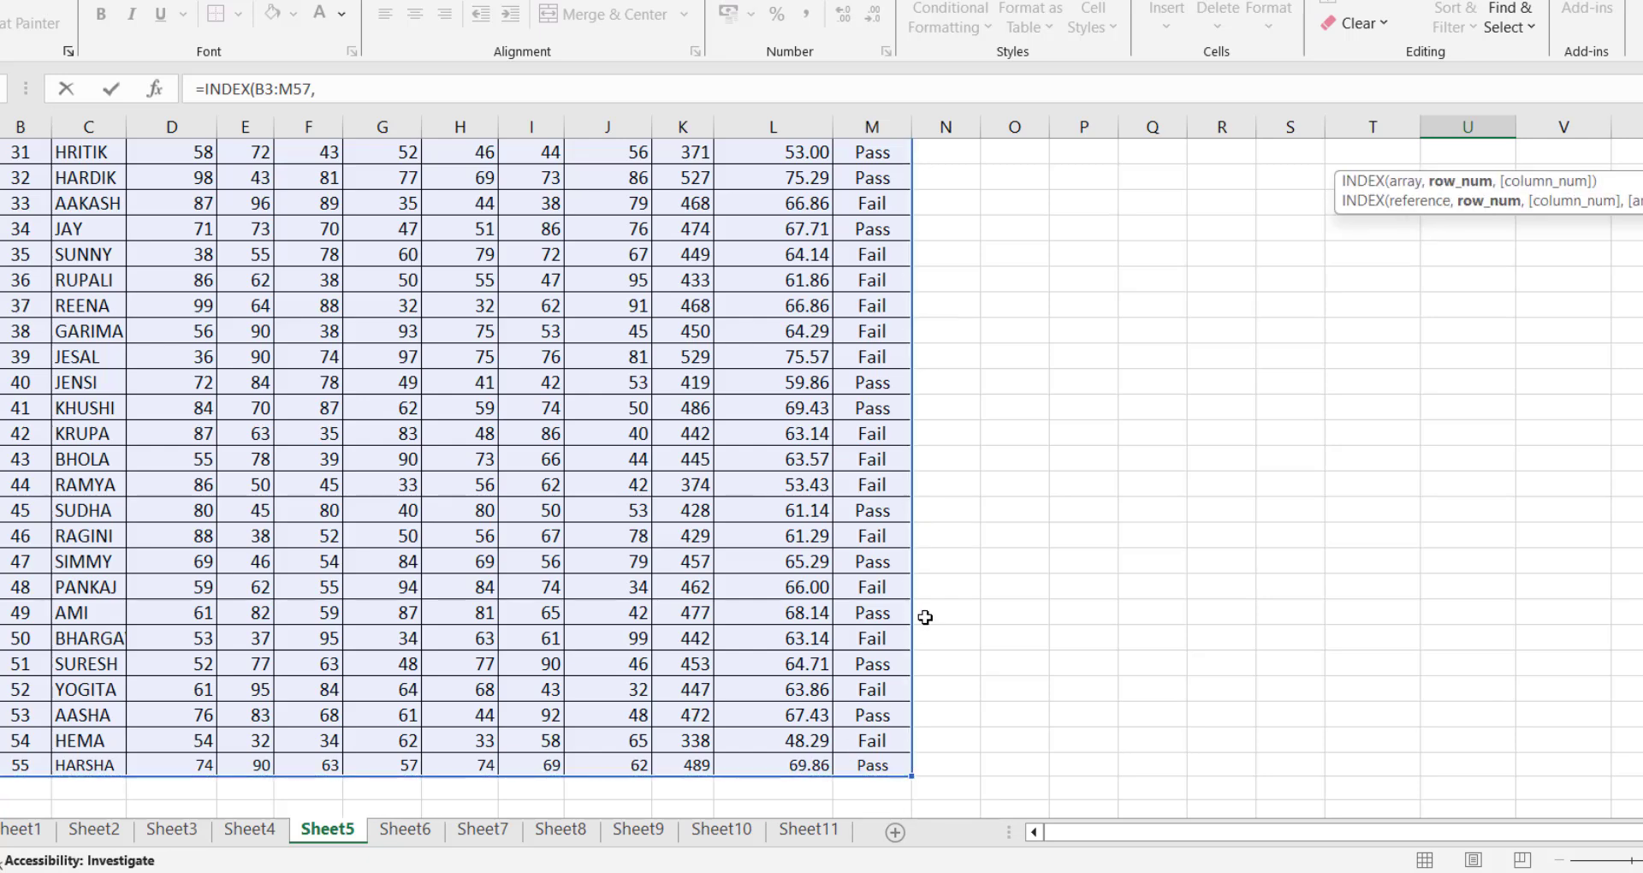
Step: Complete the INDEX formula in U3 with row number 7 and column number 6, and show the finished formula
{"action": "scroll", "coordinate": [581, 514], "scroll_direction": "up", "scroll_amount": 10}
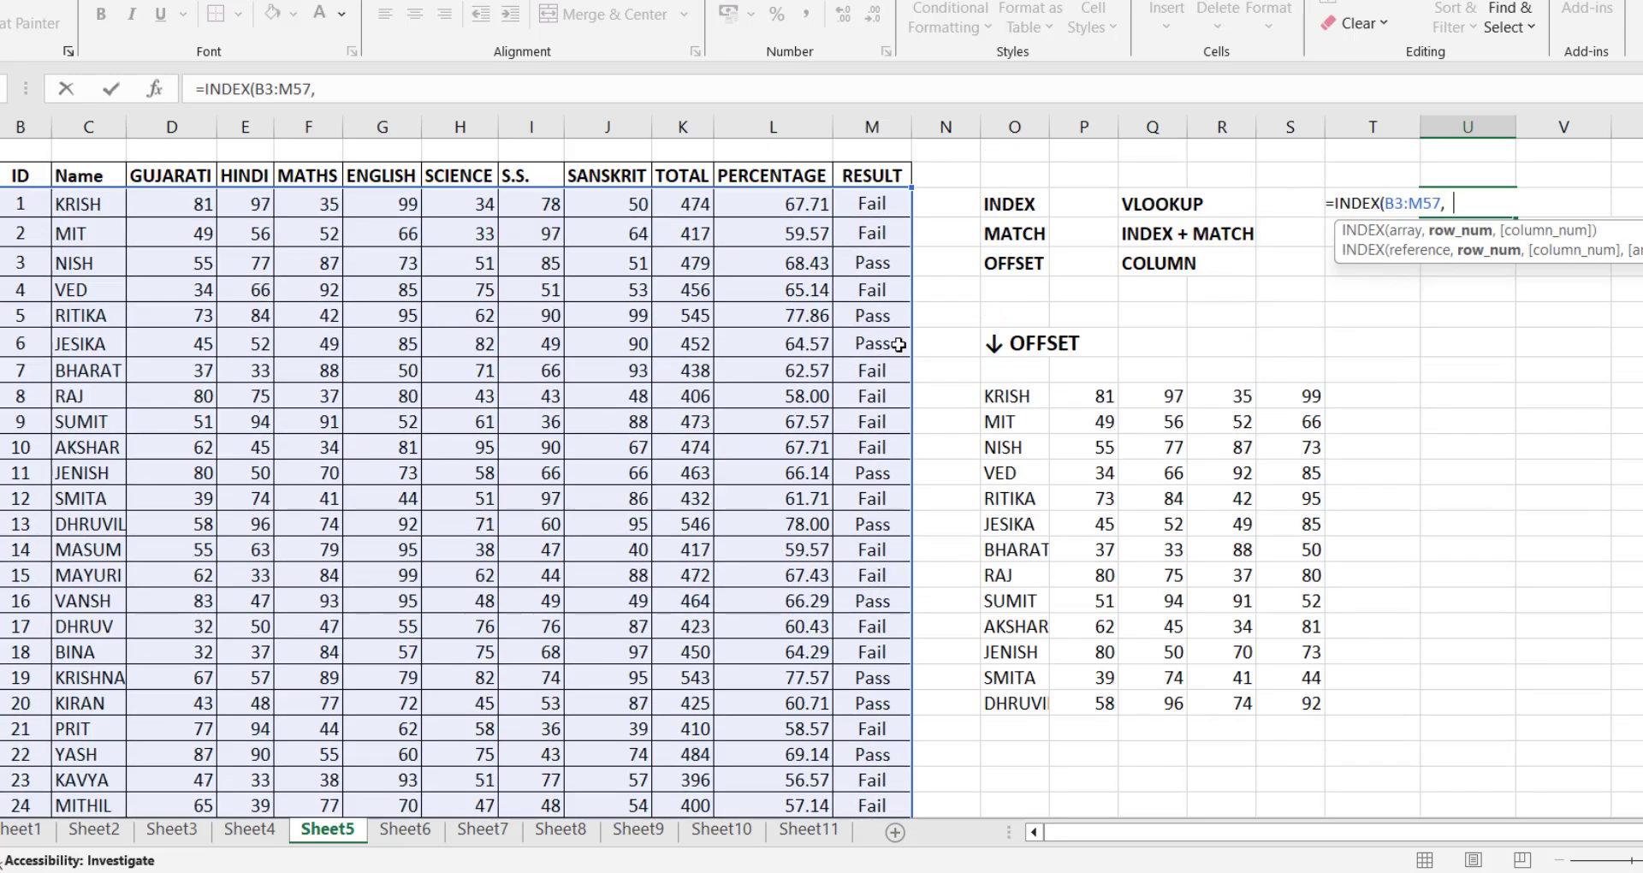
{"action": "type", "text": "7,"}
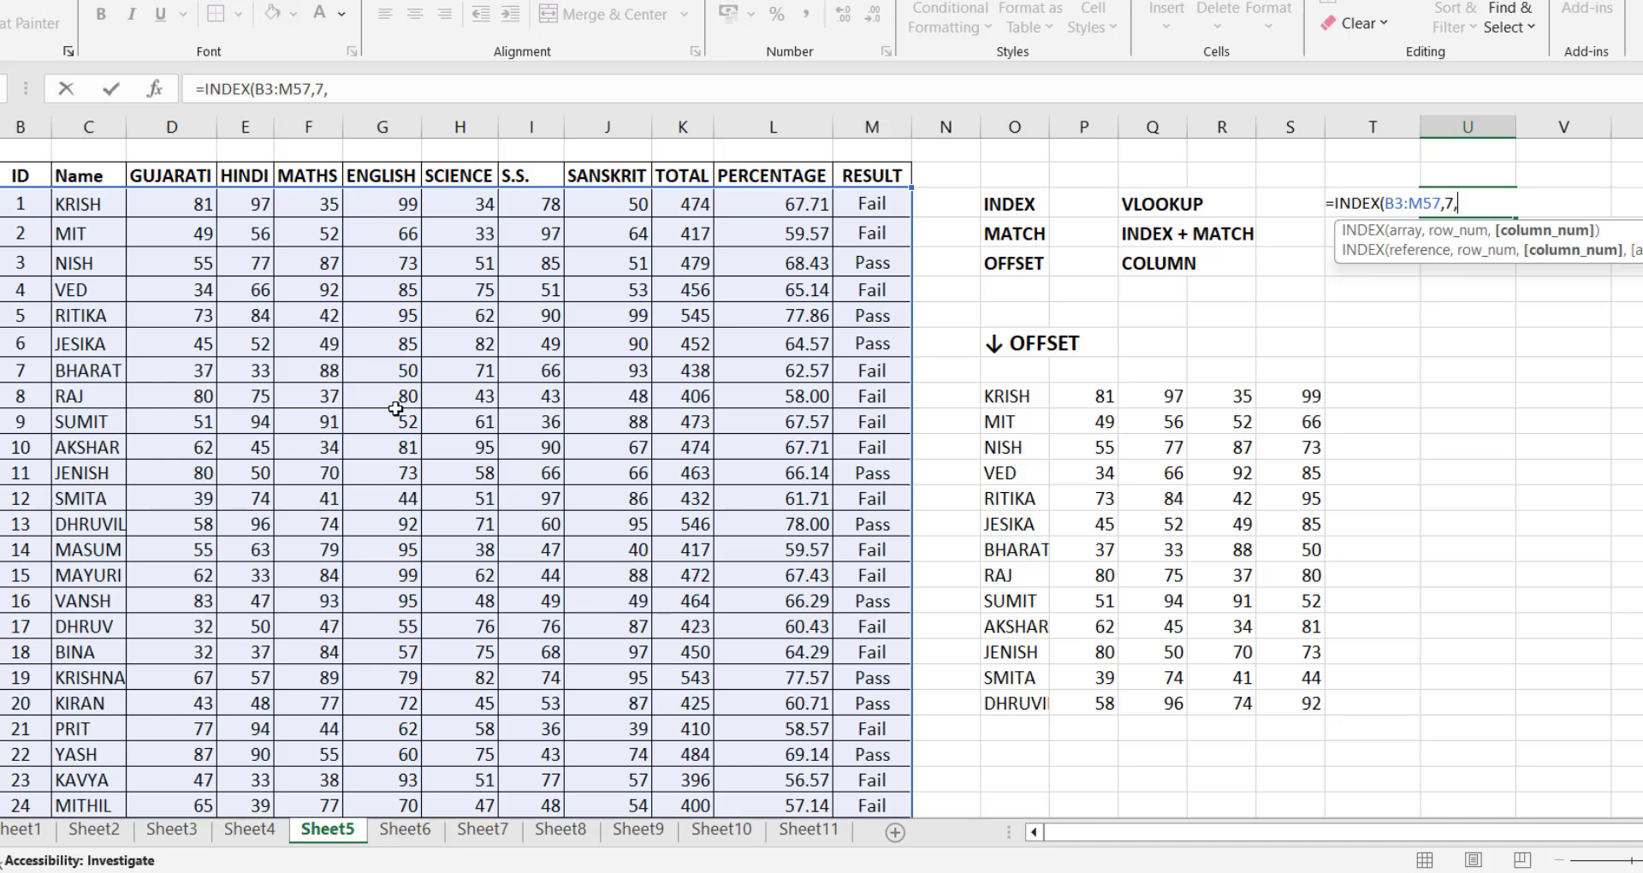
{"action": "type", "text": "6"}
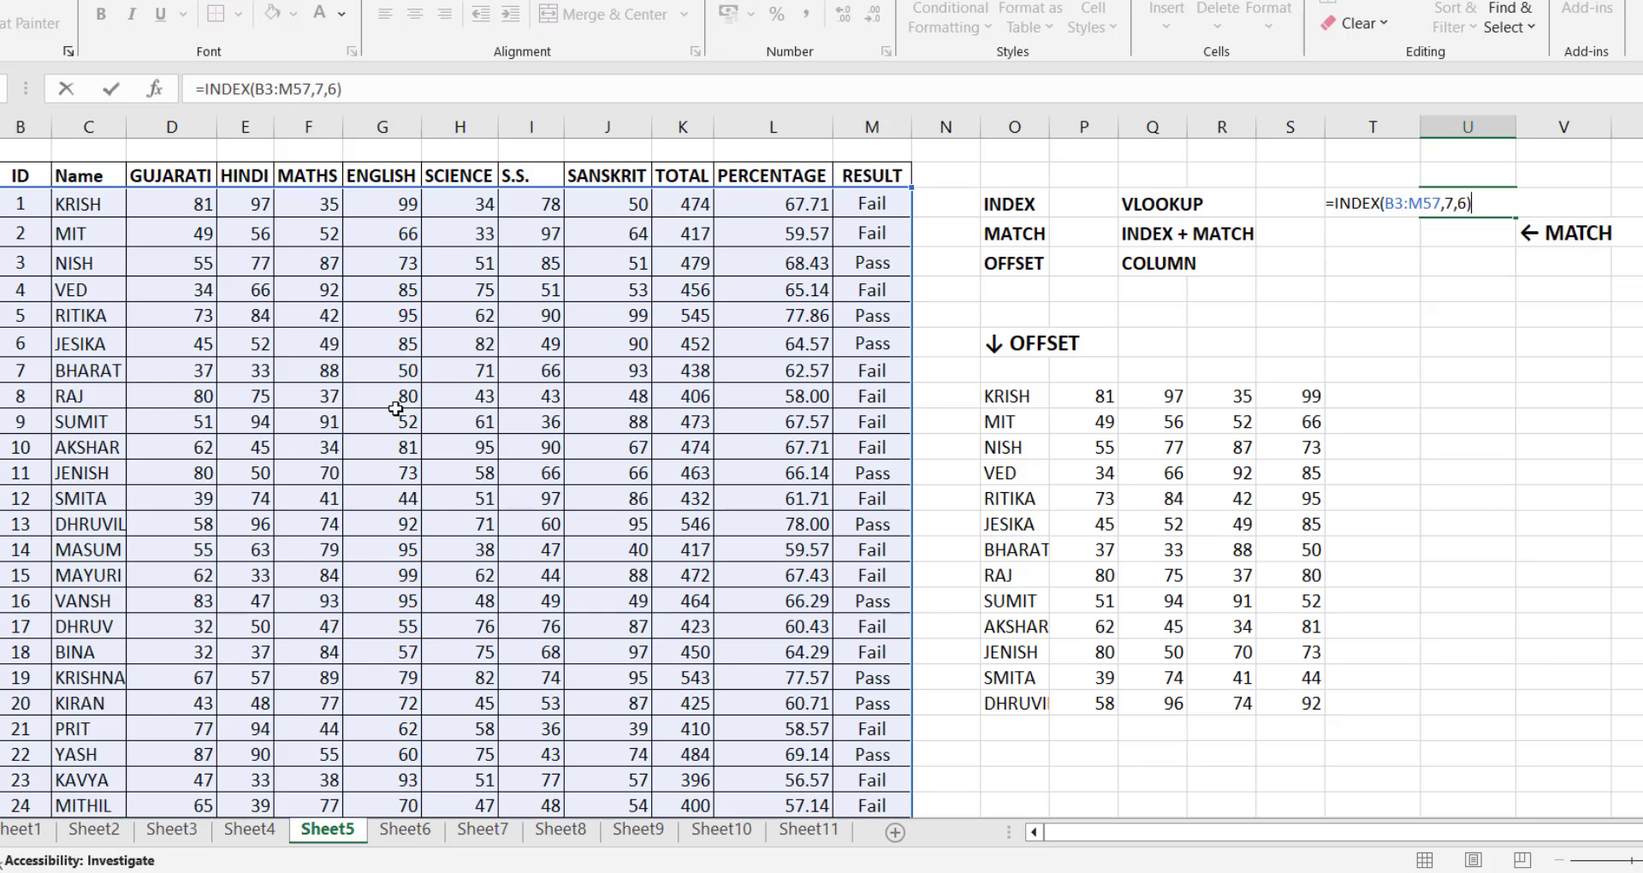
{"action": "key", "text": "Return"}
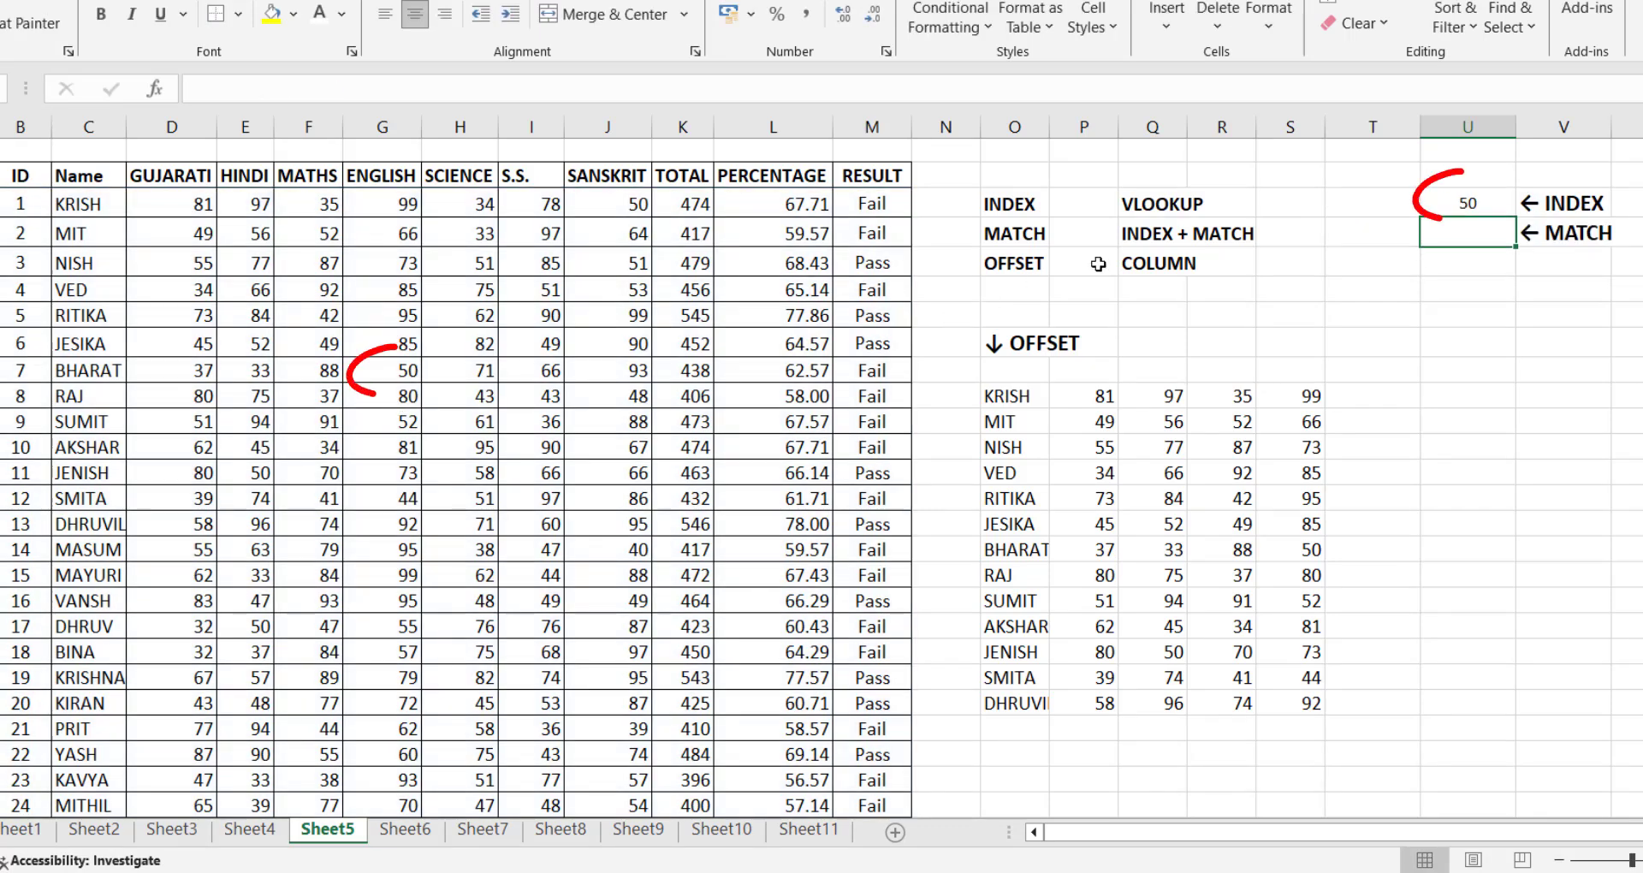
{"action": "key", "text": "Up"}
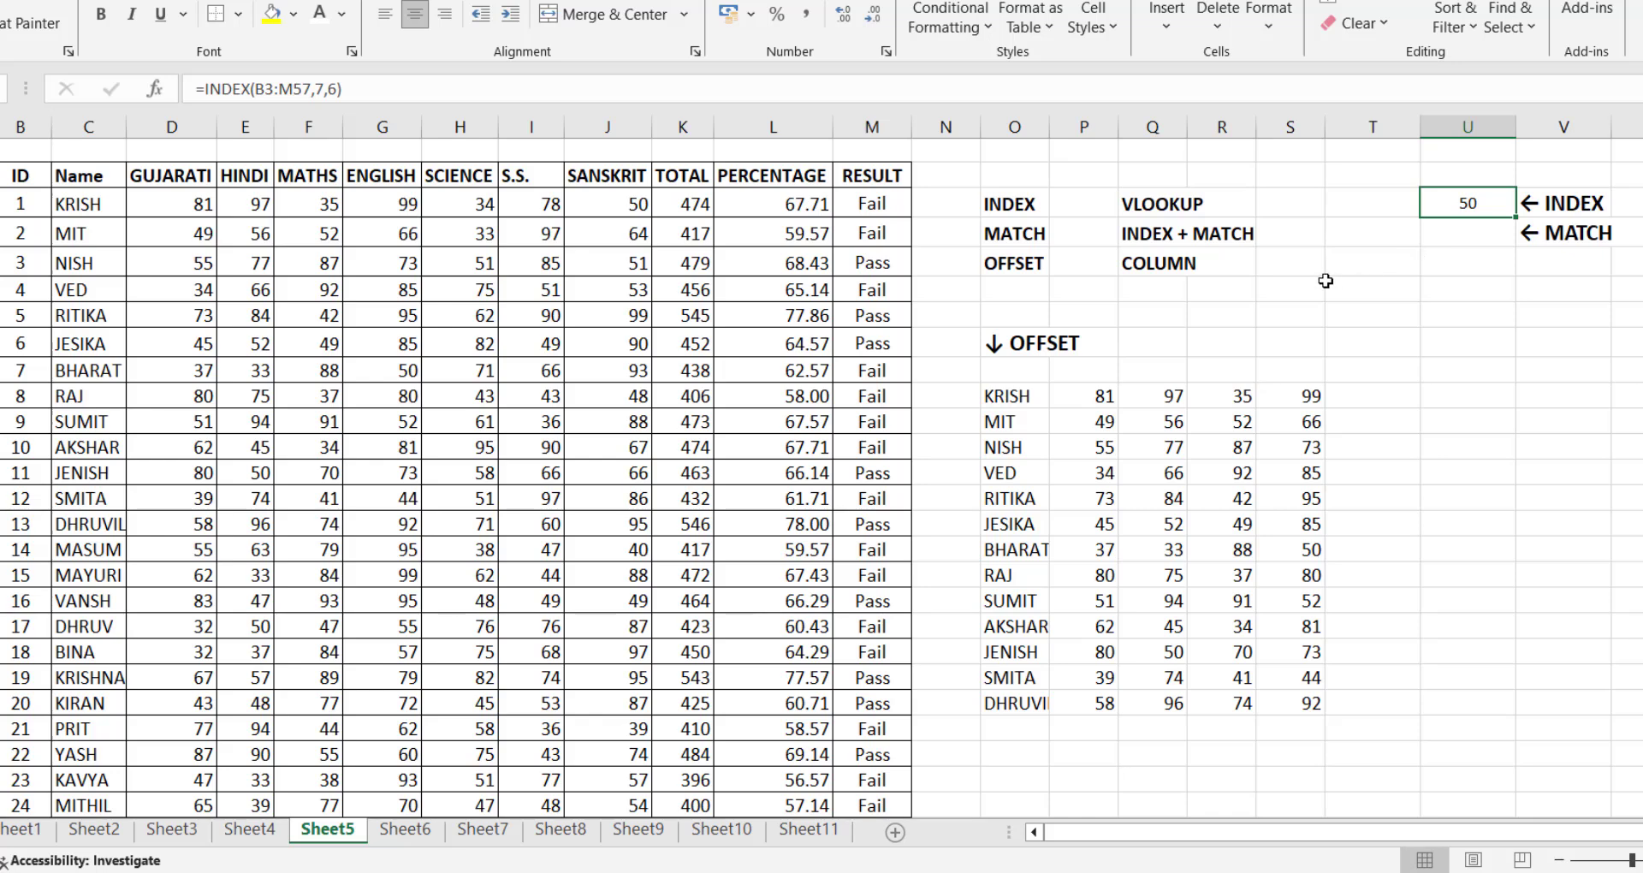
Step: Examine the Name column from the first record down to find the position of the student with ID 33
{"action": "left_click", "coordinate": [1587, 233]}
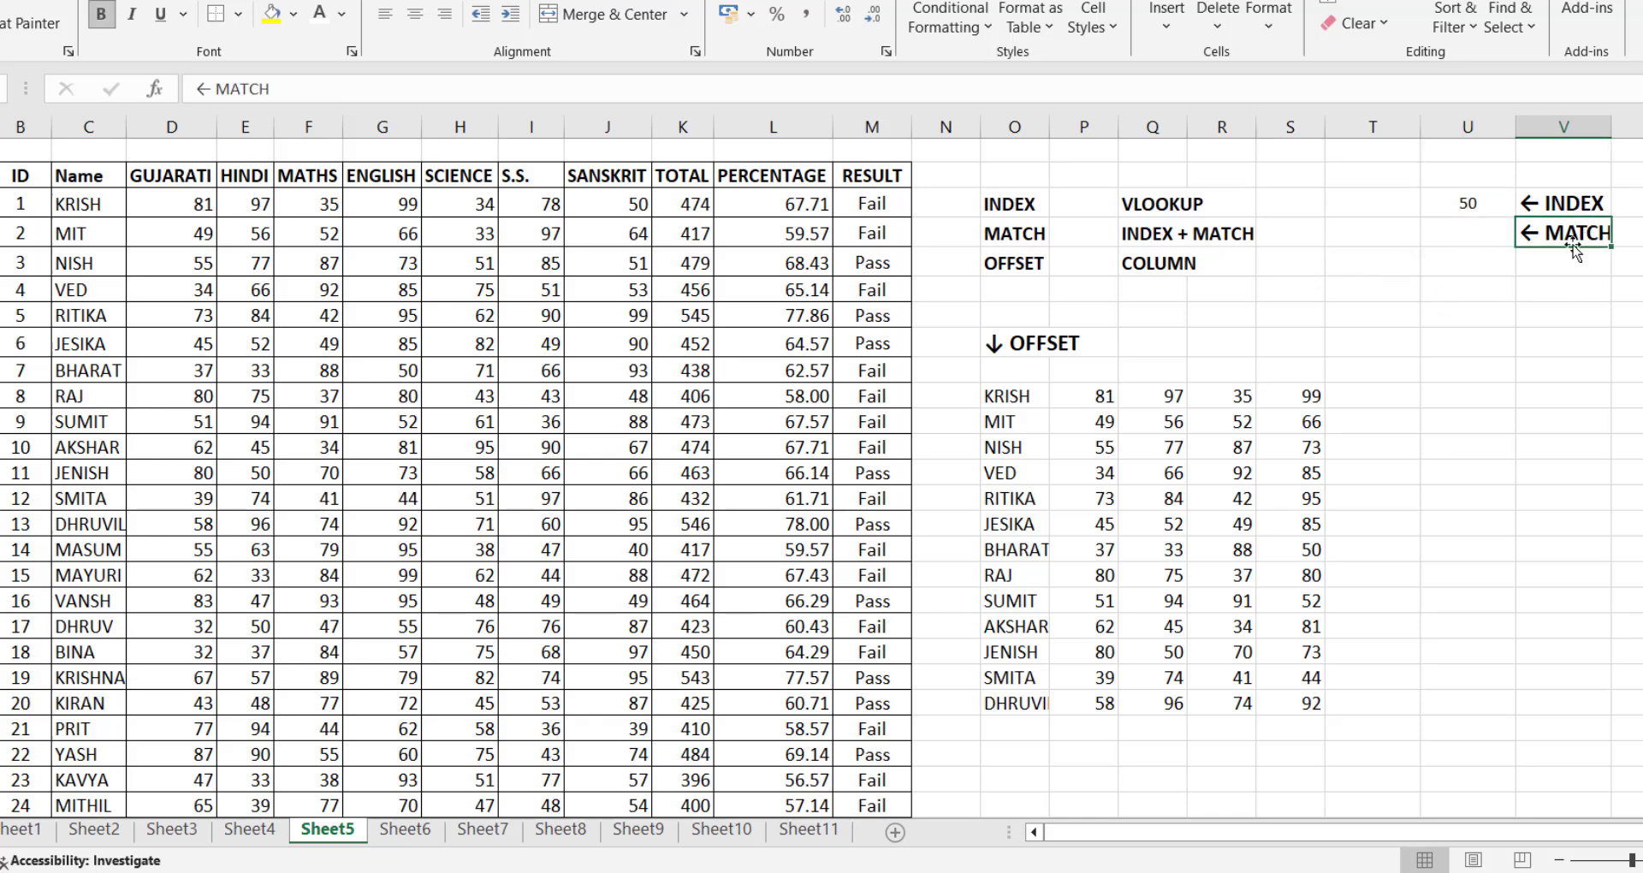
{"action": "left_click", "coordinate": [1456, 238]}
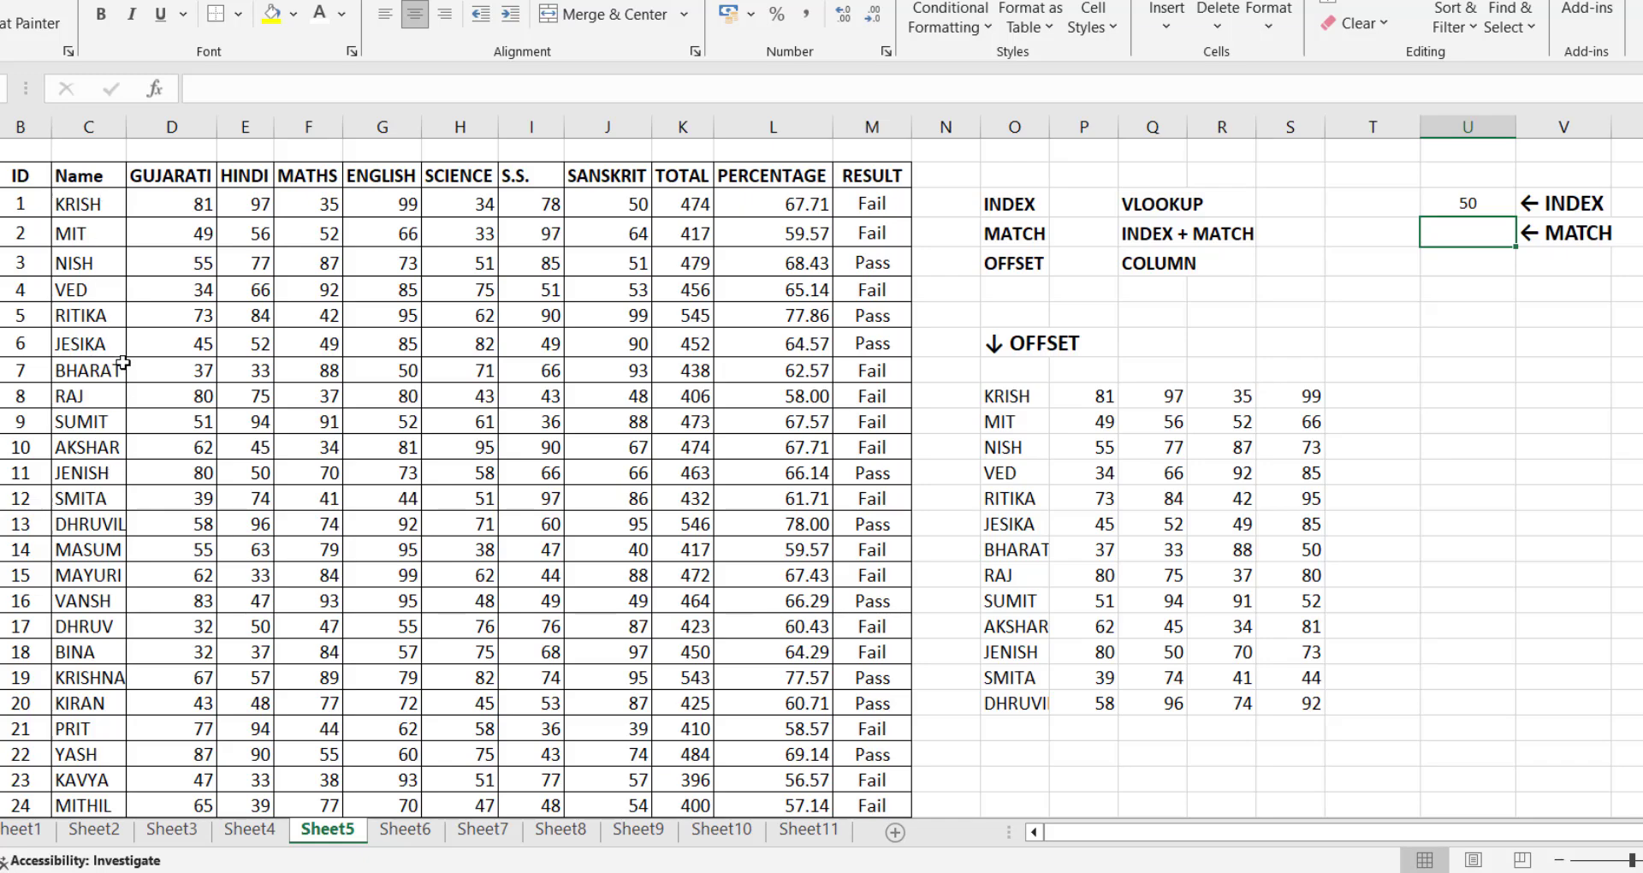
{"action": "scroll", "coordinate": [137, 599], "scroll_direction": "down", "scroll_amount": 7}
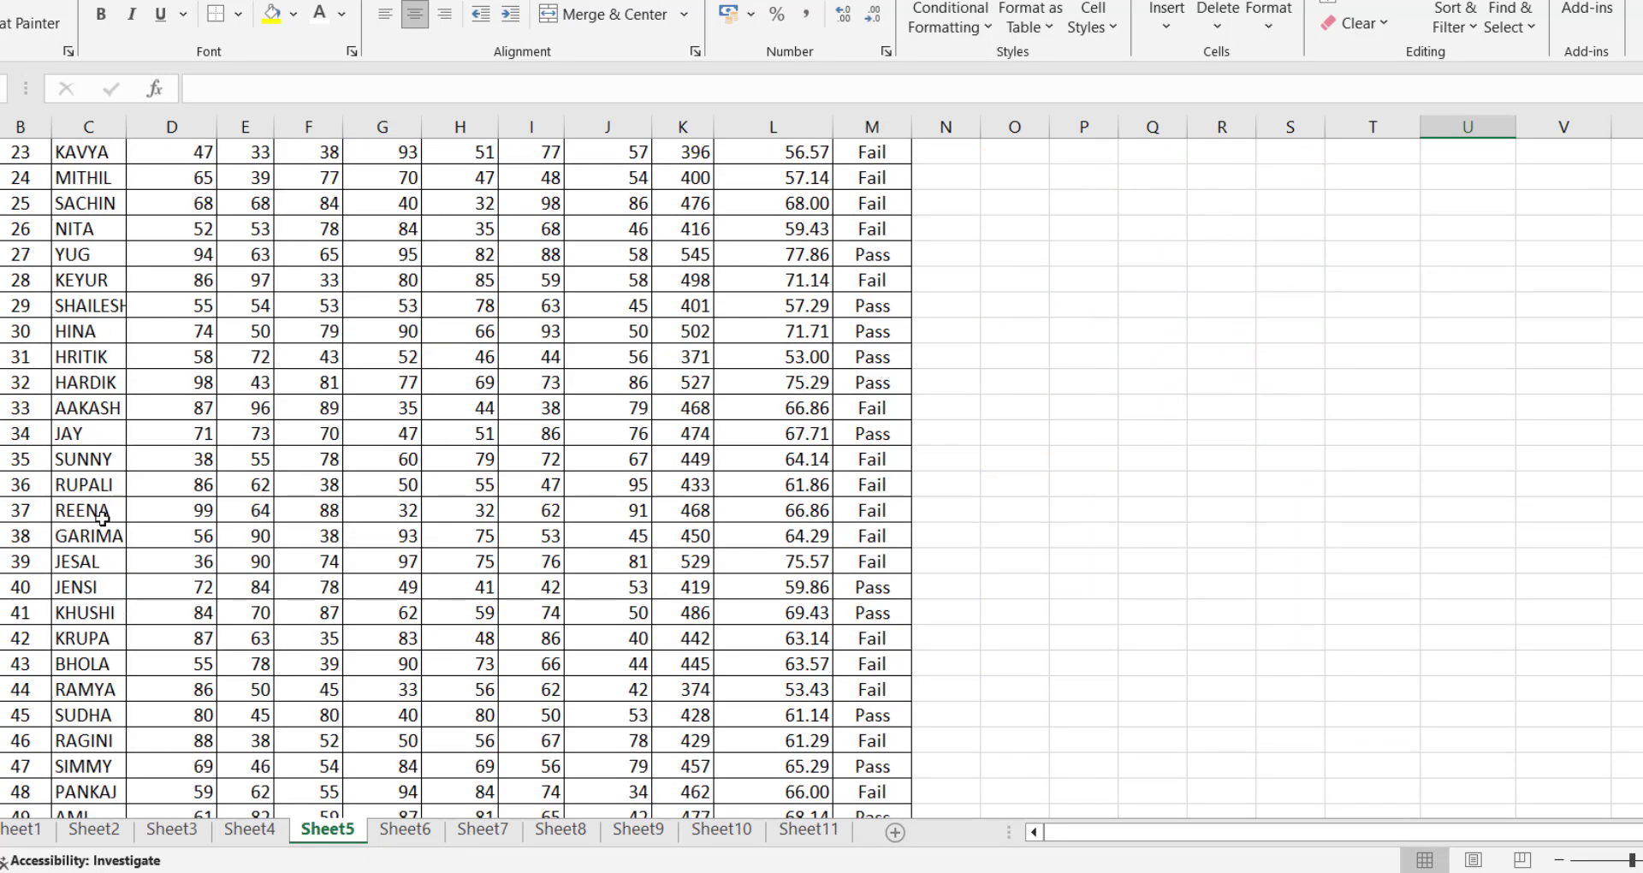
{"action": "left_click", "coordinate": [97, 410]}
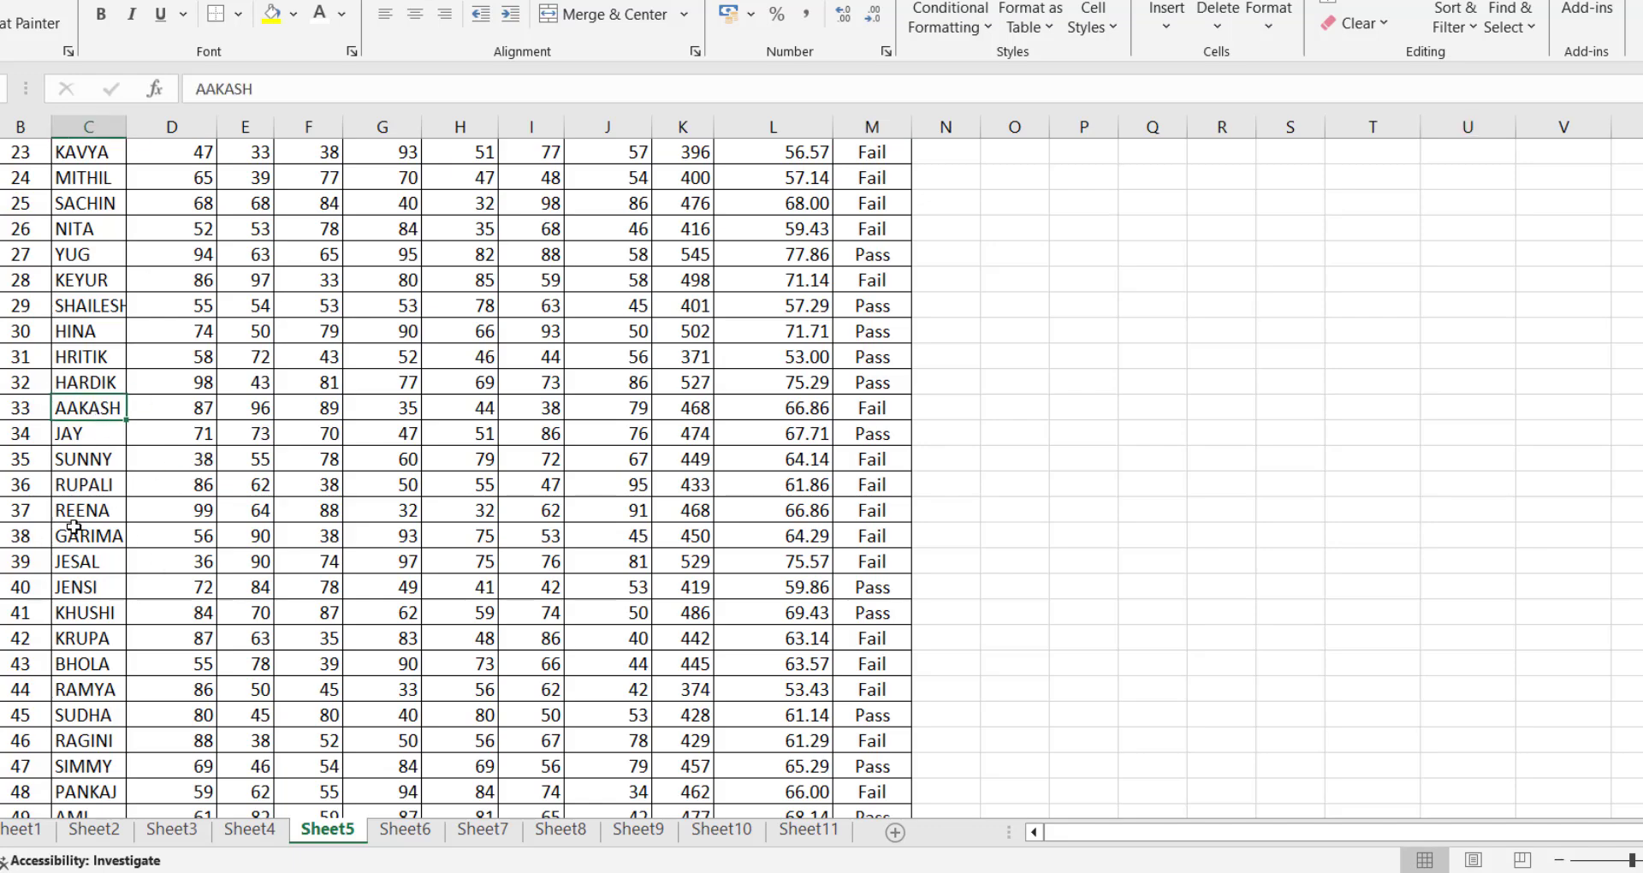
{"action": "scroll", "coordinate": [267, 503], "scroll_direction": "up", "scroll_amount": 8}
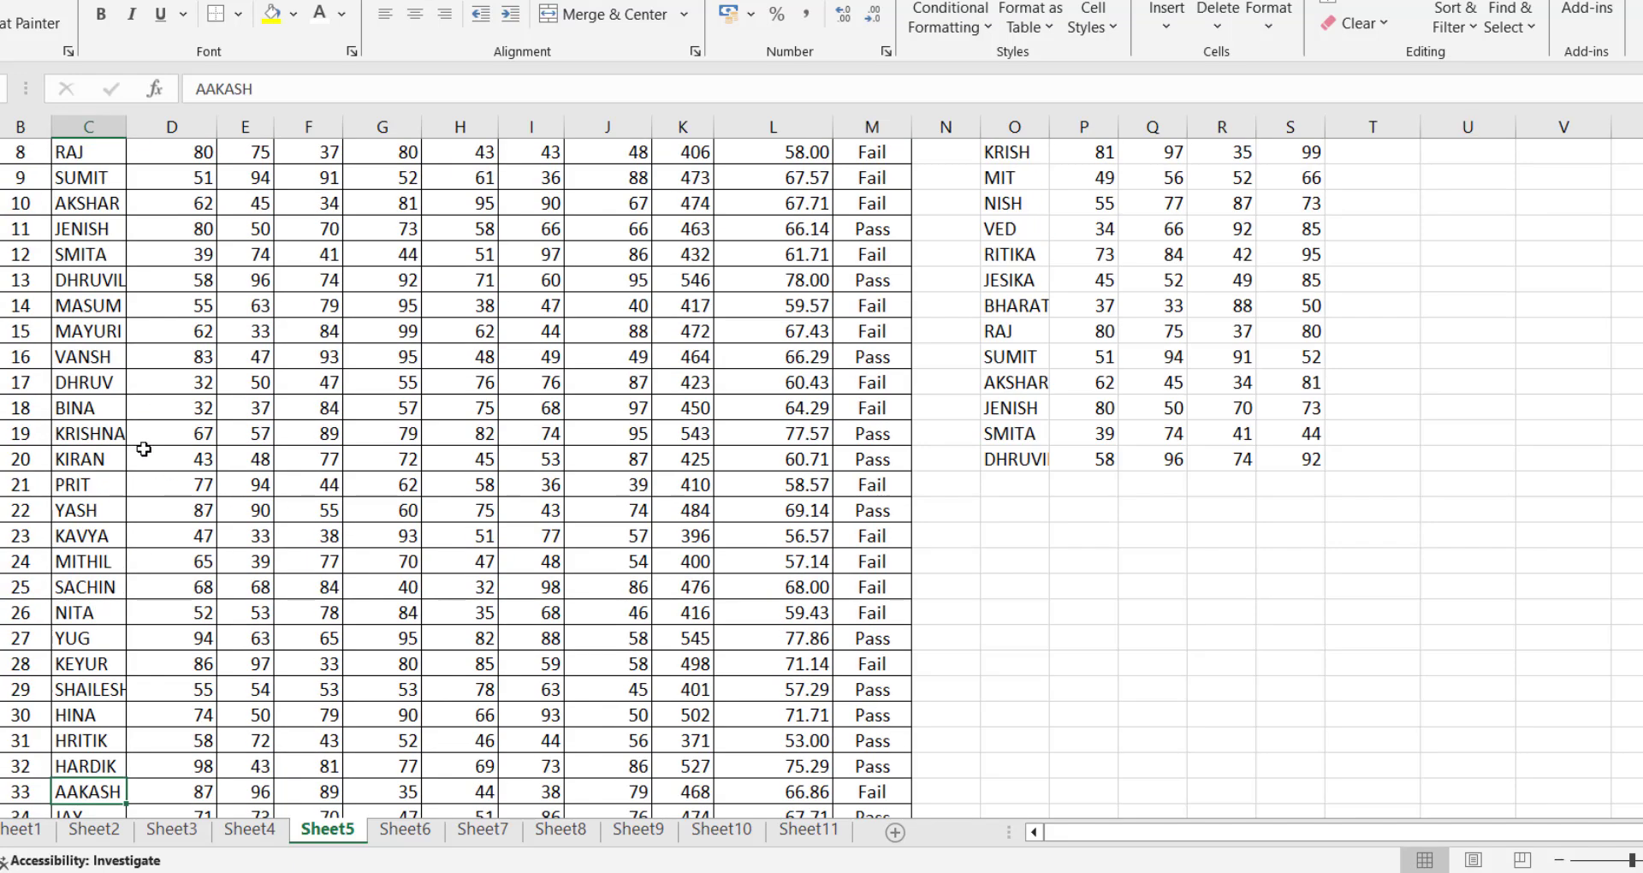
{"action": "left_click", "coordinate": [5, 203]}
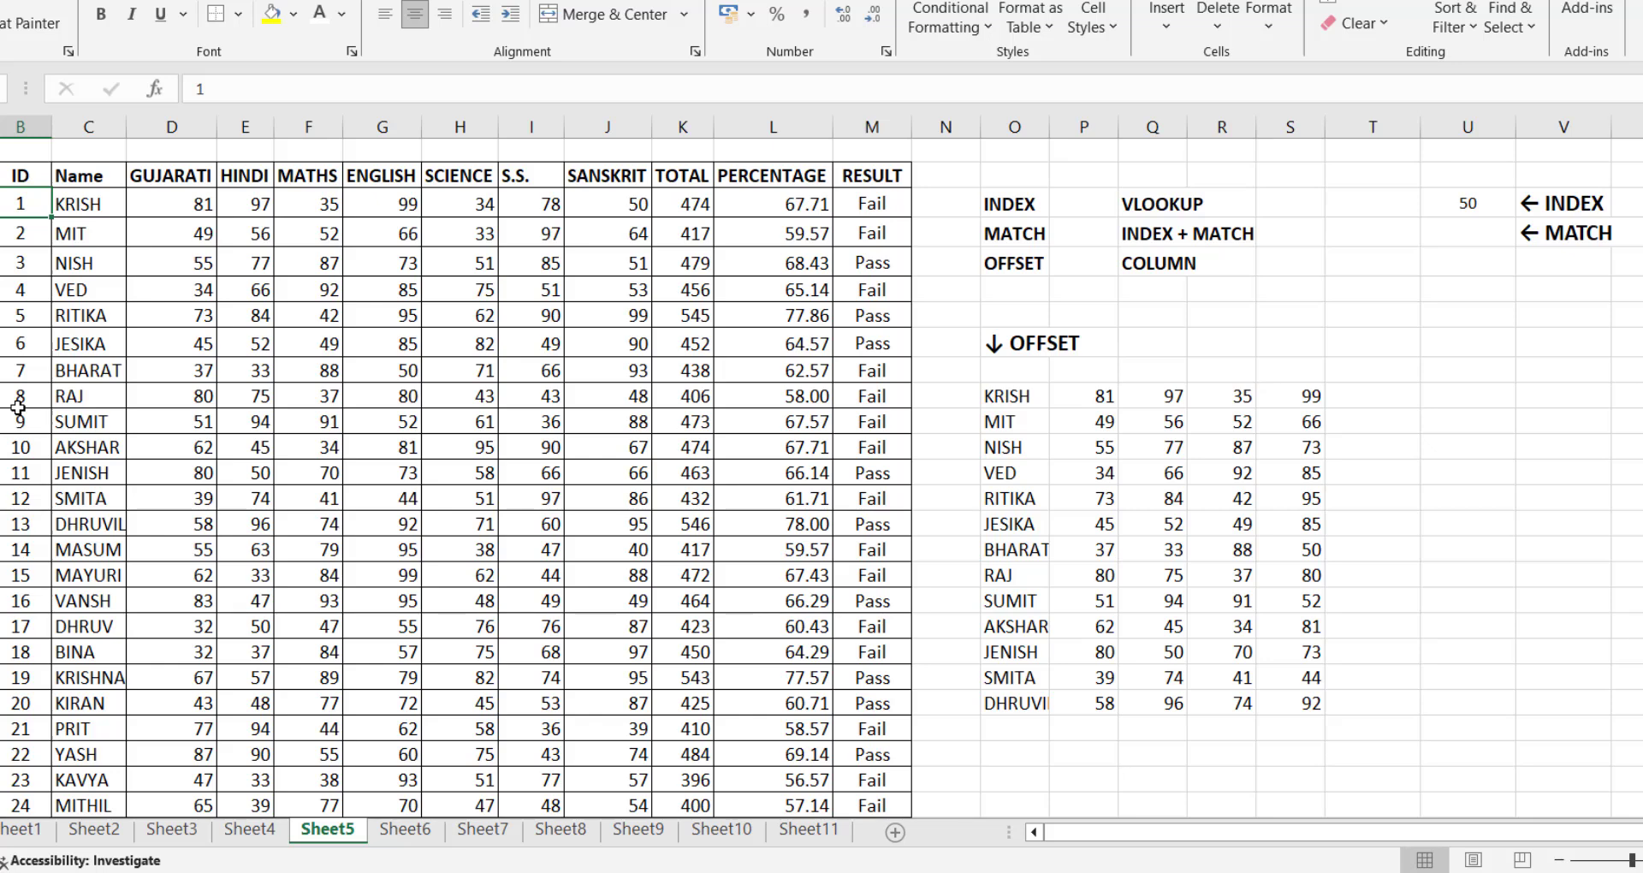
{"action": "scroll", "coordinate": [102, 501], "scroll_direction": "down", "scroll_amount": 7}
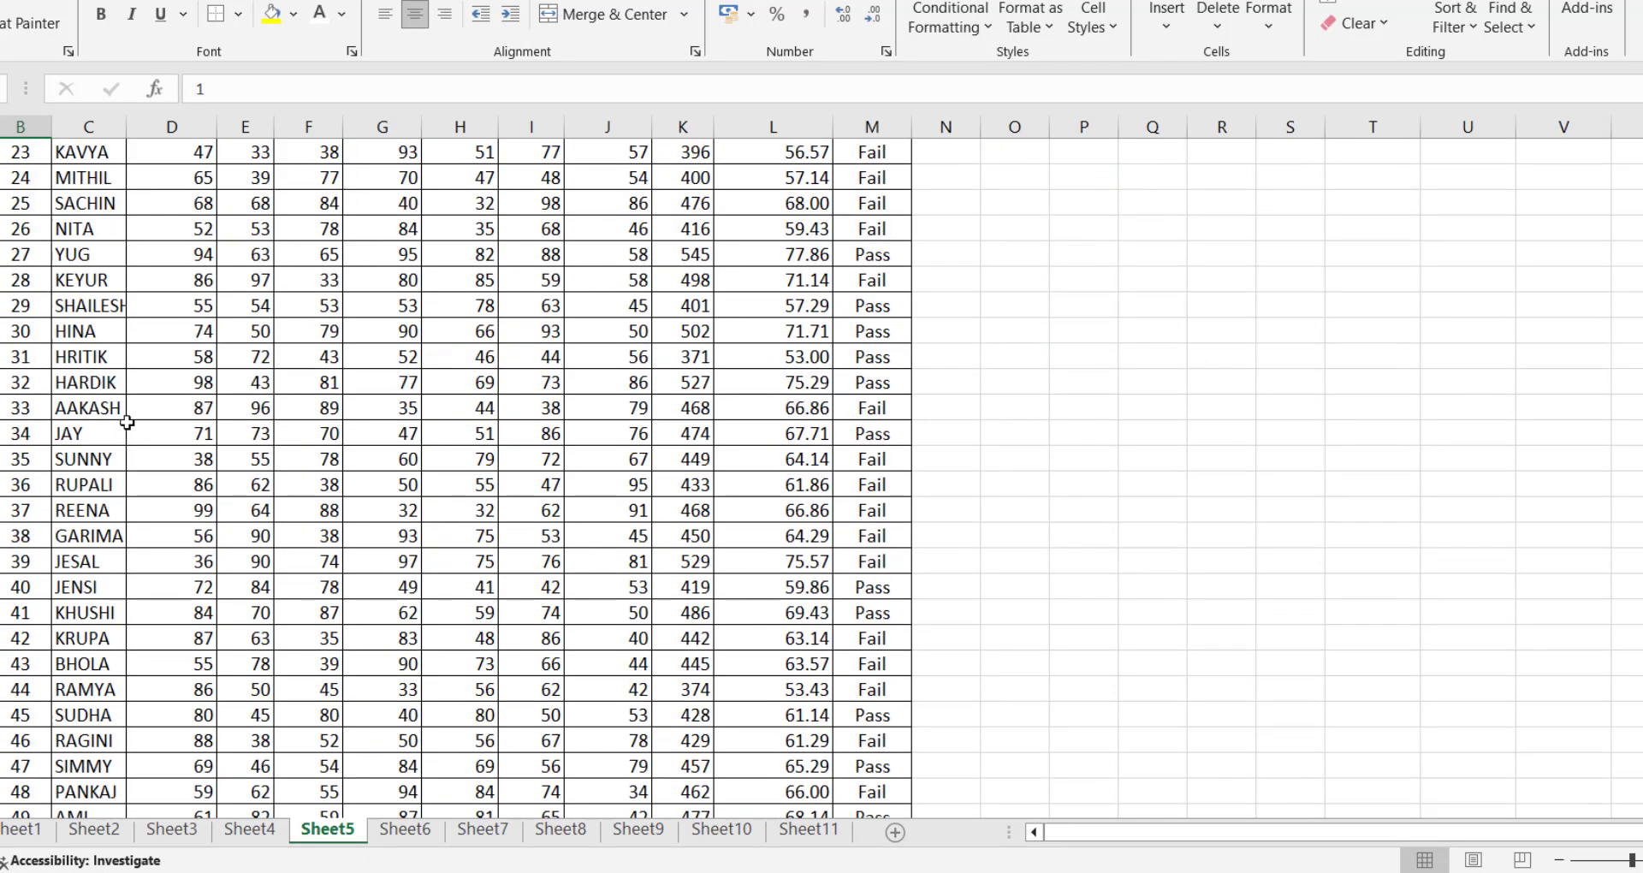
{"action": "scroll", "coordinate": [103, 426], "scroll_direction": "up", "scroll_amount": 2}
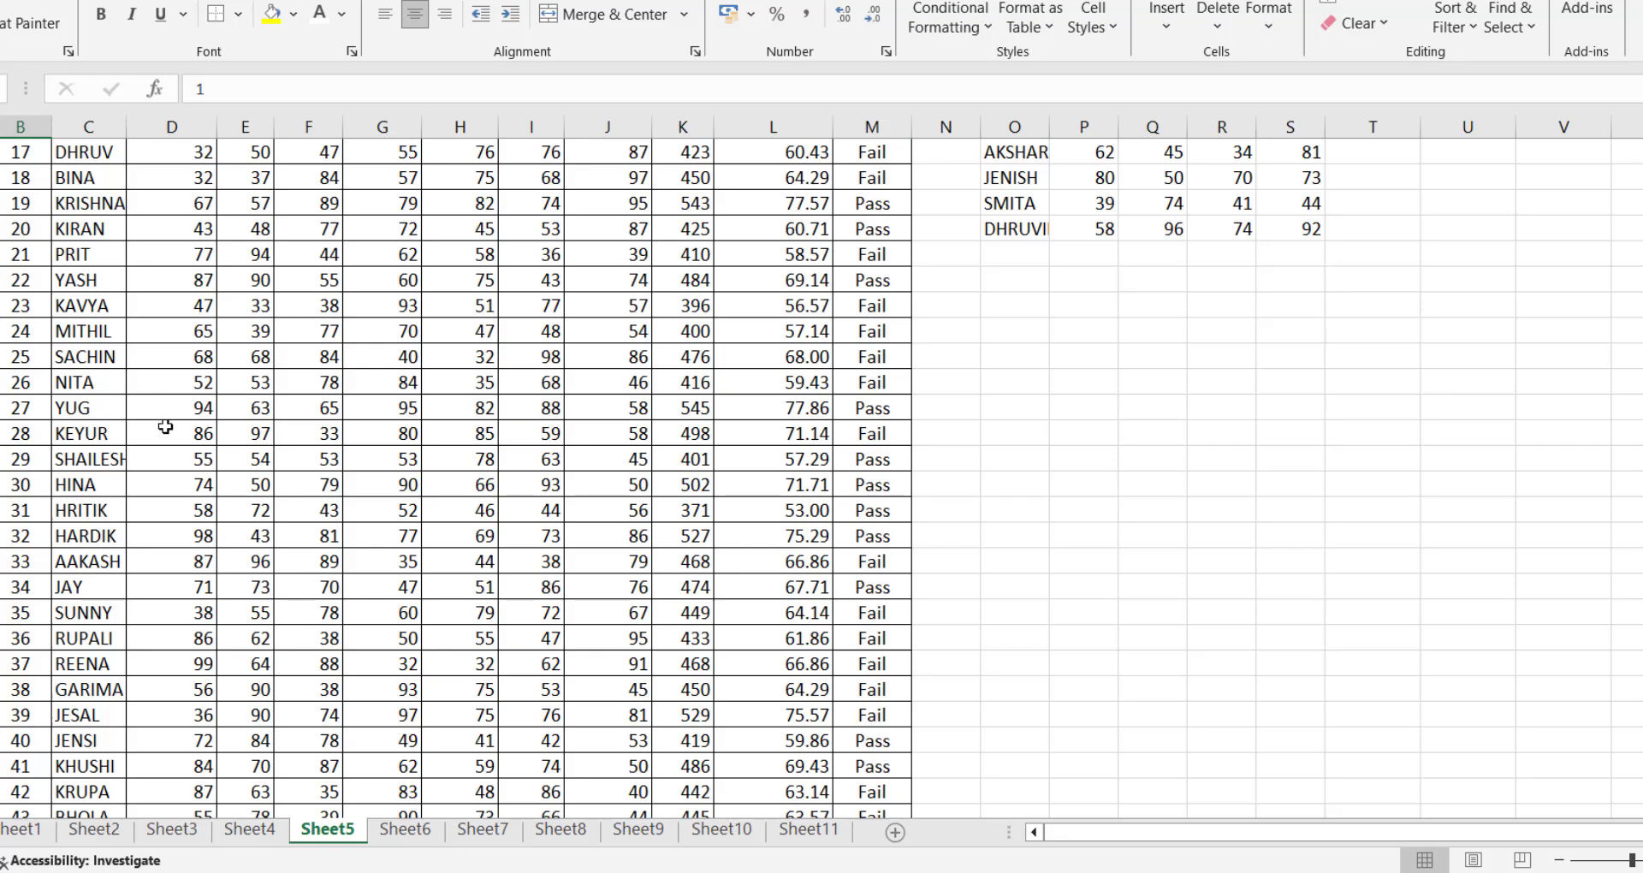
{"action": "left_click", "coordinate": [94, 561]}
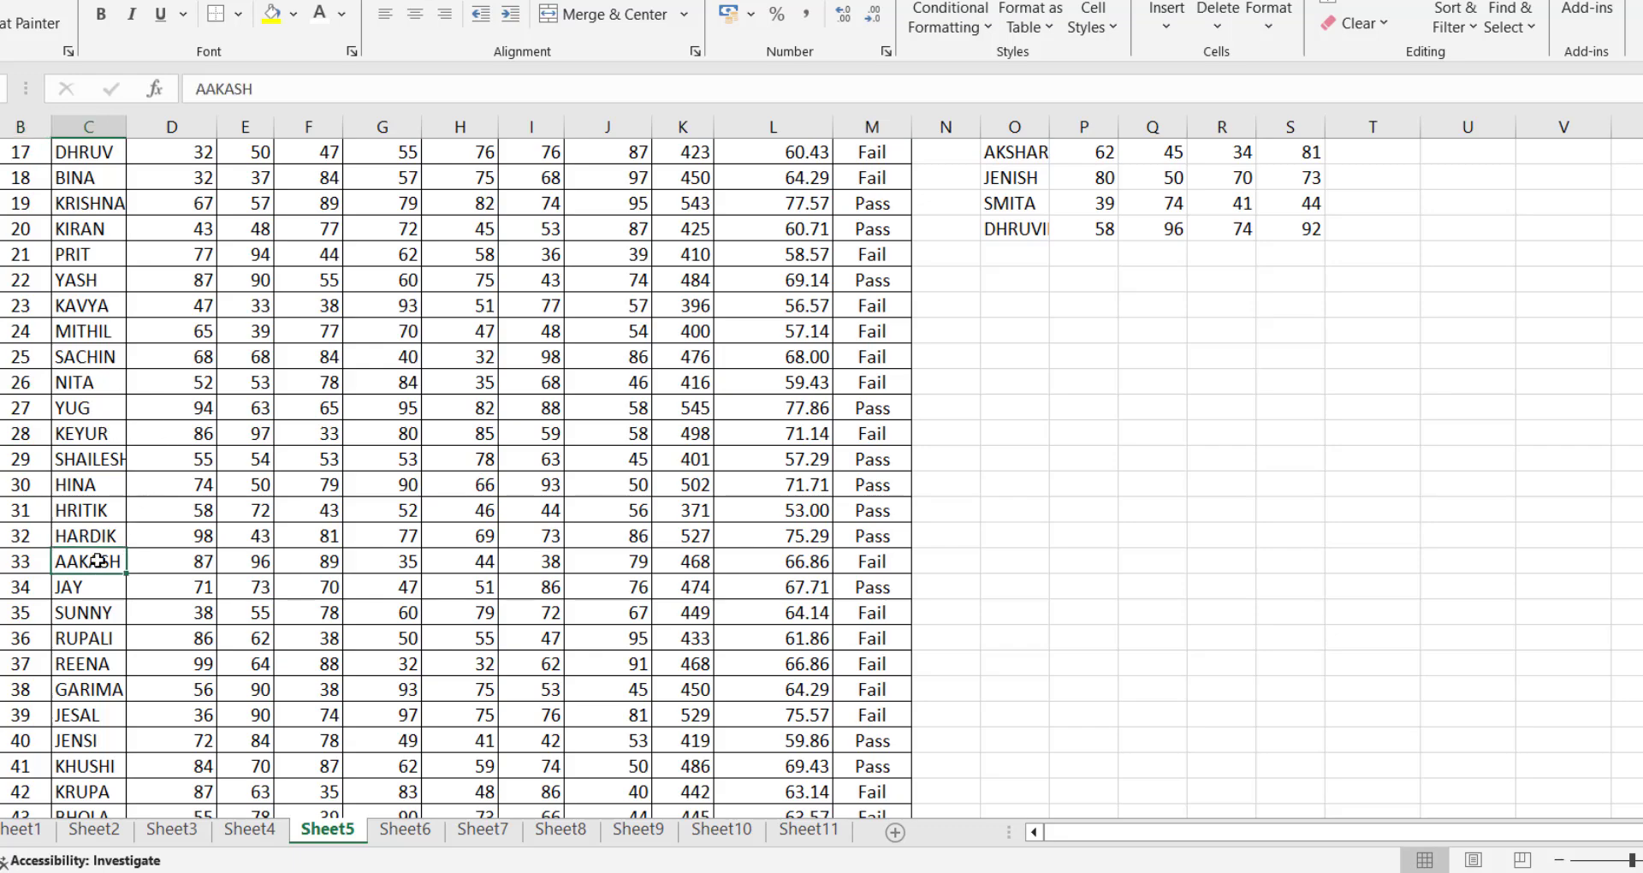
{"action": "scroll", "coordinate": [666, 508], "scroll_direction": "up", "scroll_amount": 6}
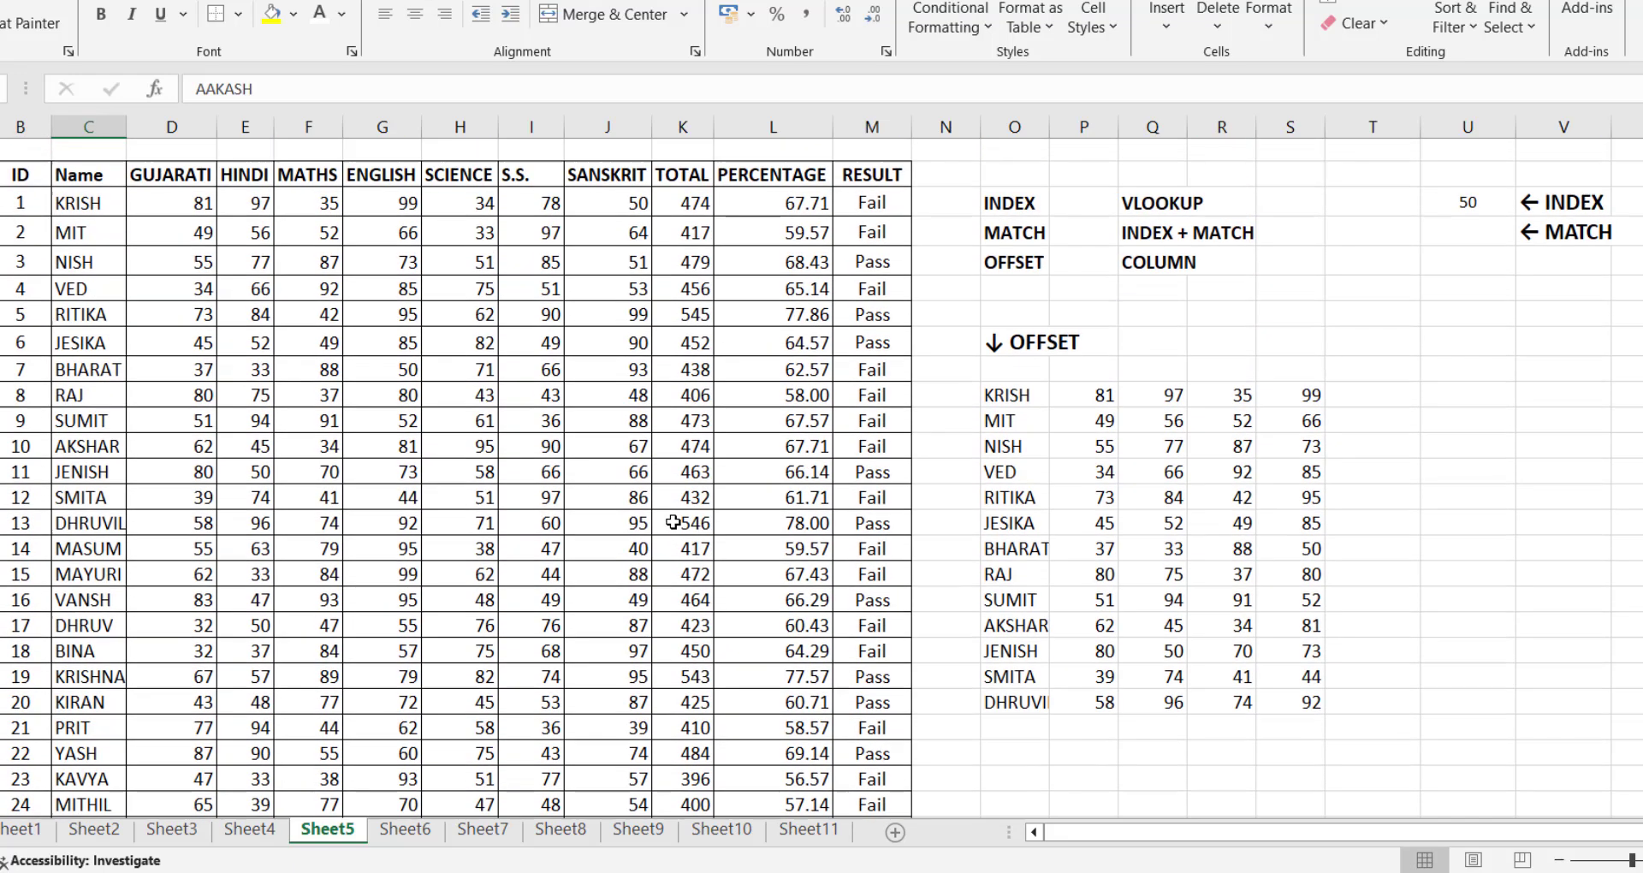
Step: Begin a MATCH formula in cell U4 with T4 as its lookup value
{"action": "left_click", "coordinate": [1485, 228]}
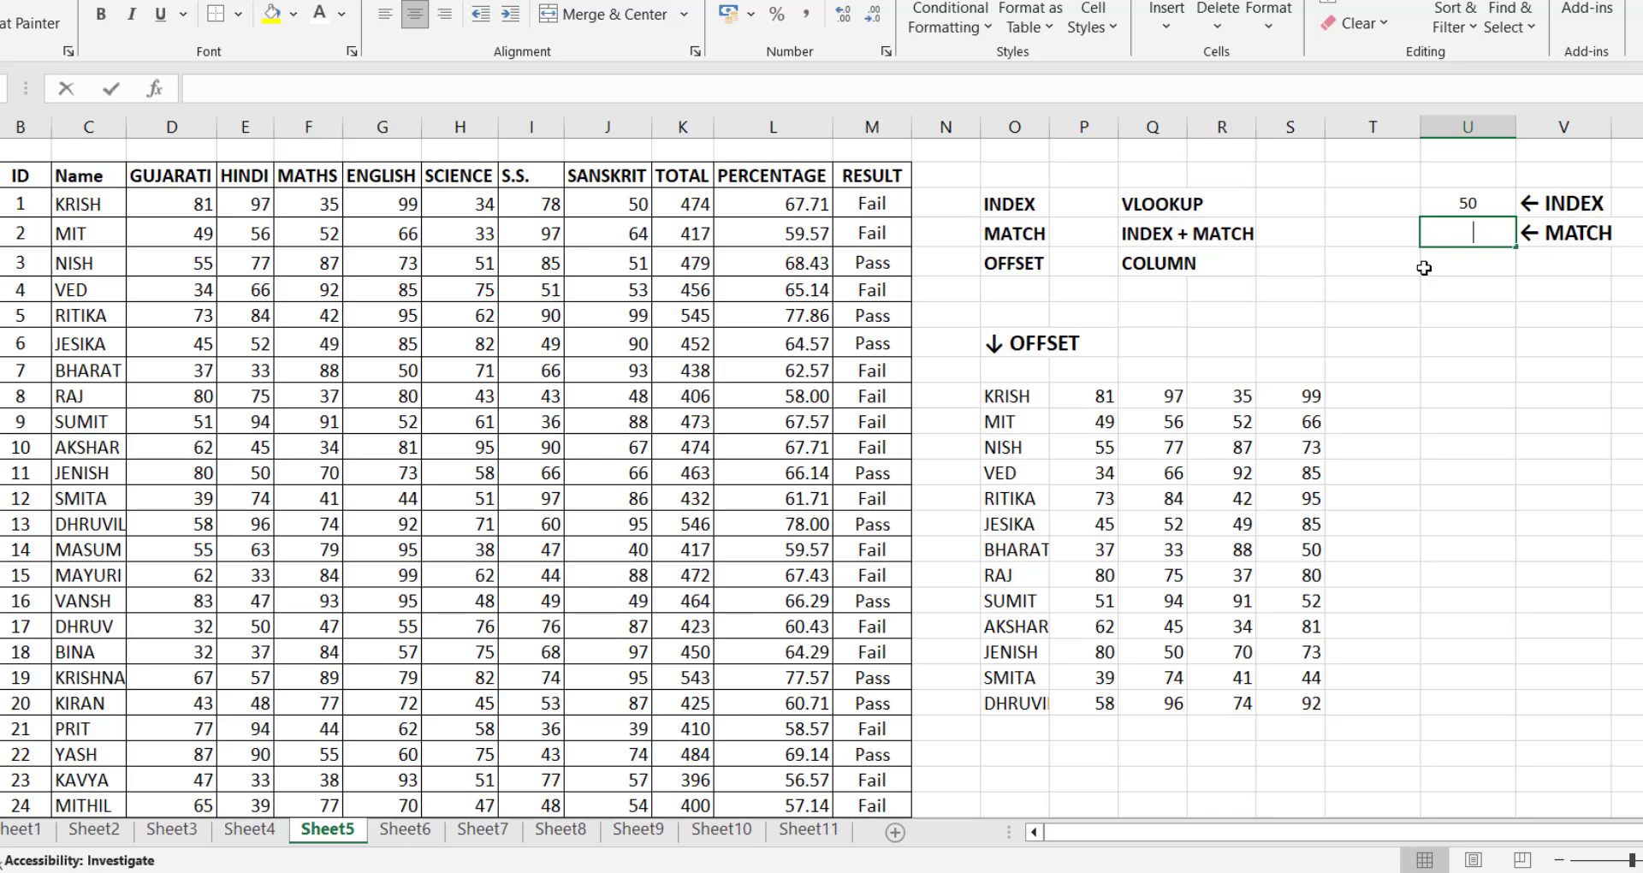
{"action": "type", "text": "=MA"}
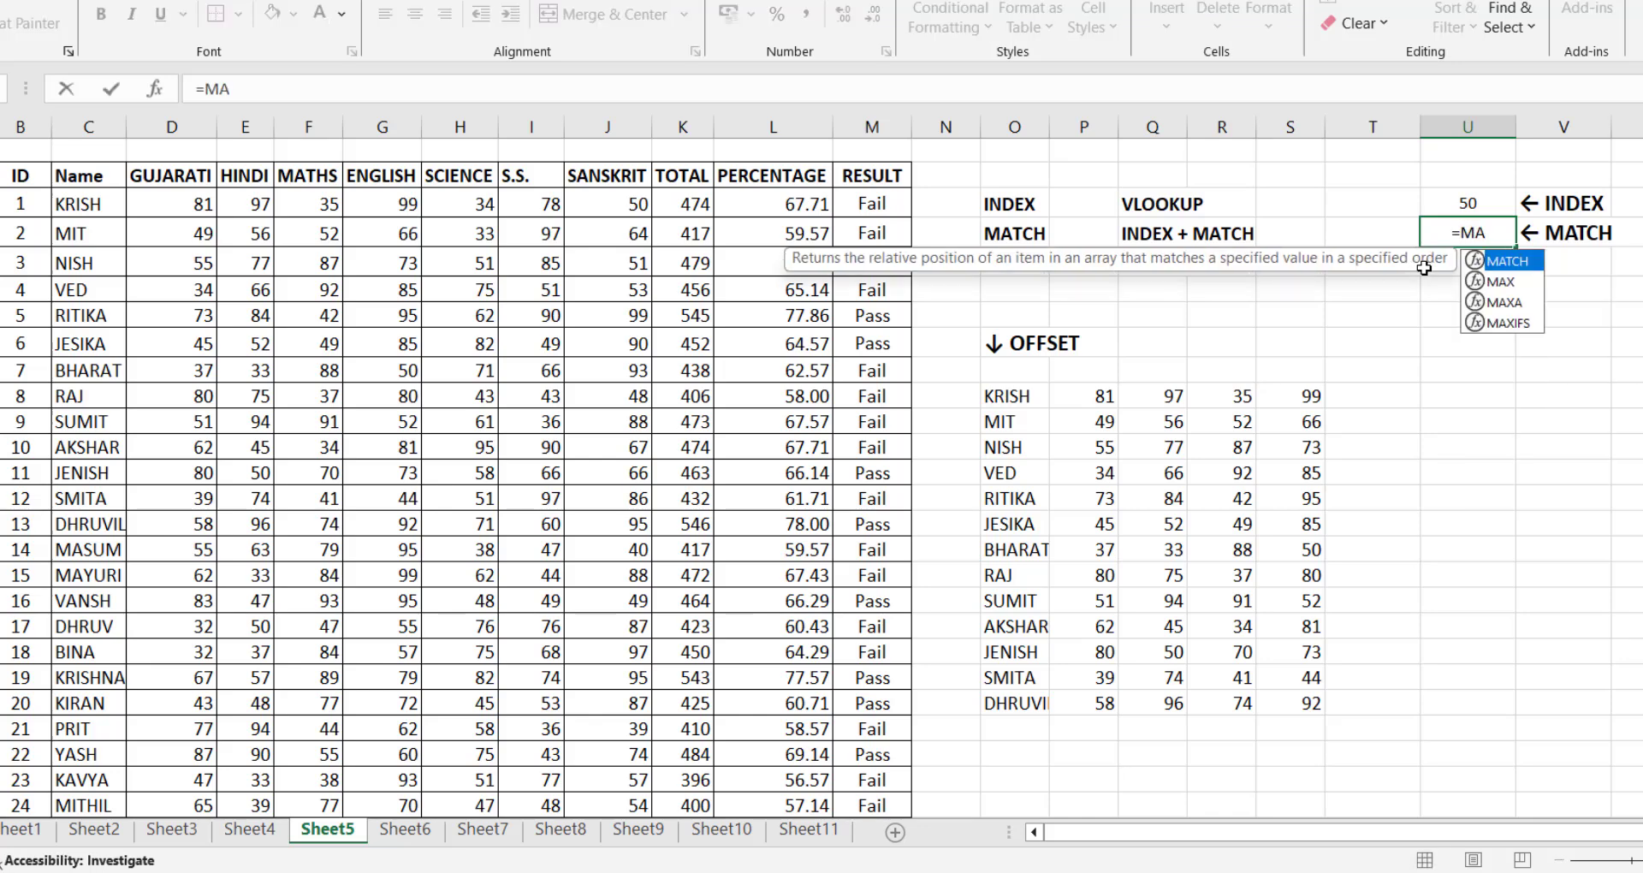
{"action": "key", "text": "Tab"}
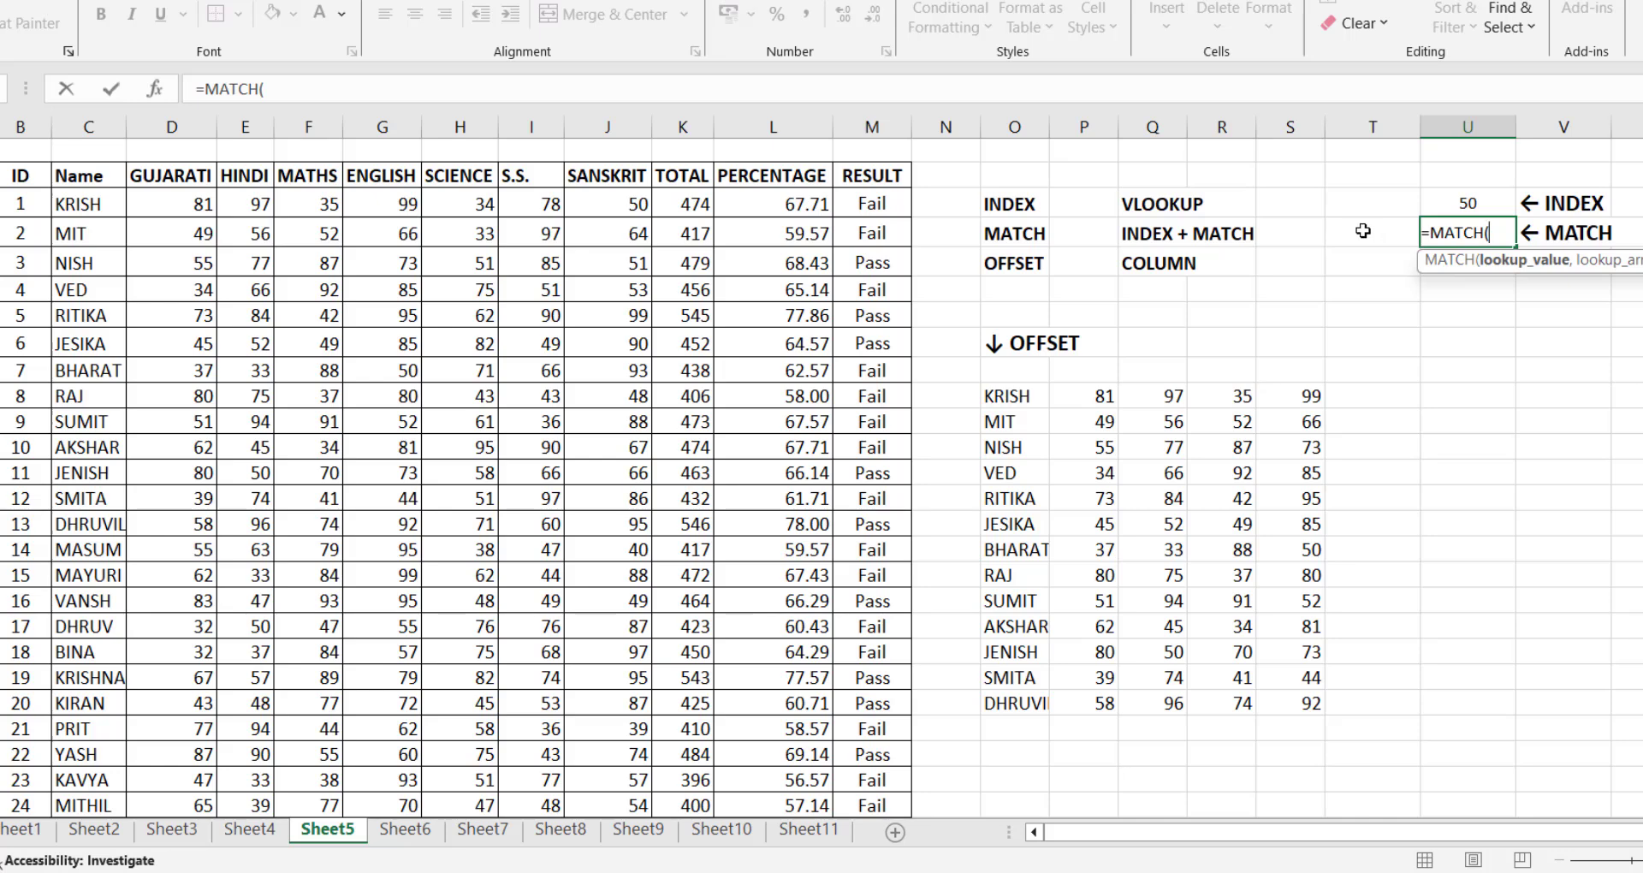
{"action": "left_click", "coordinate": [1365, 231]}
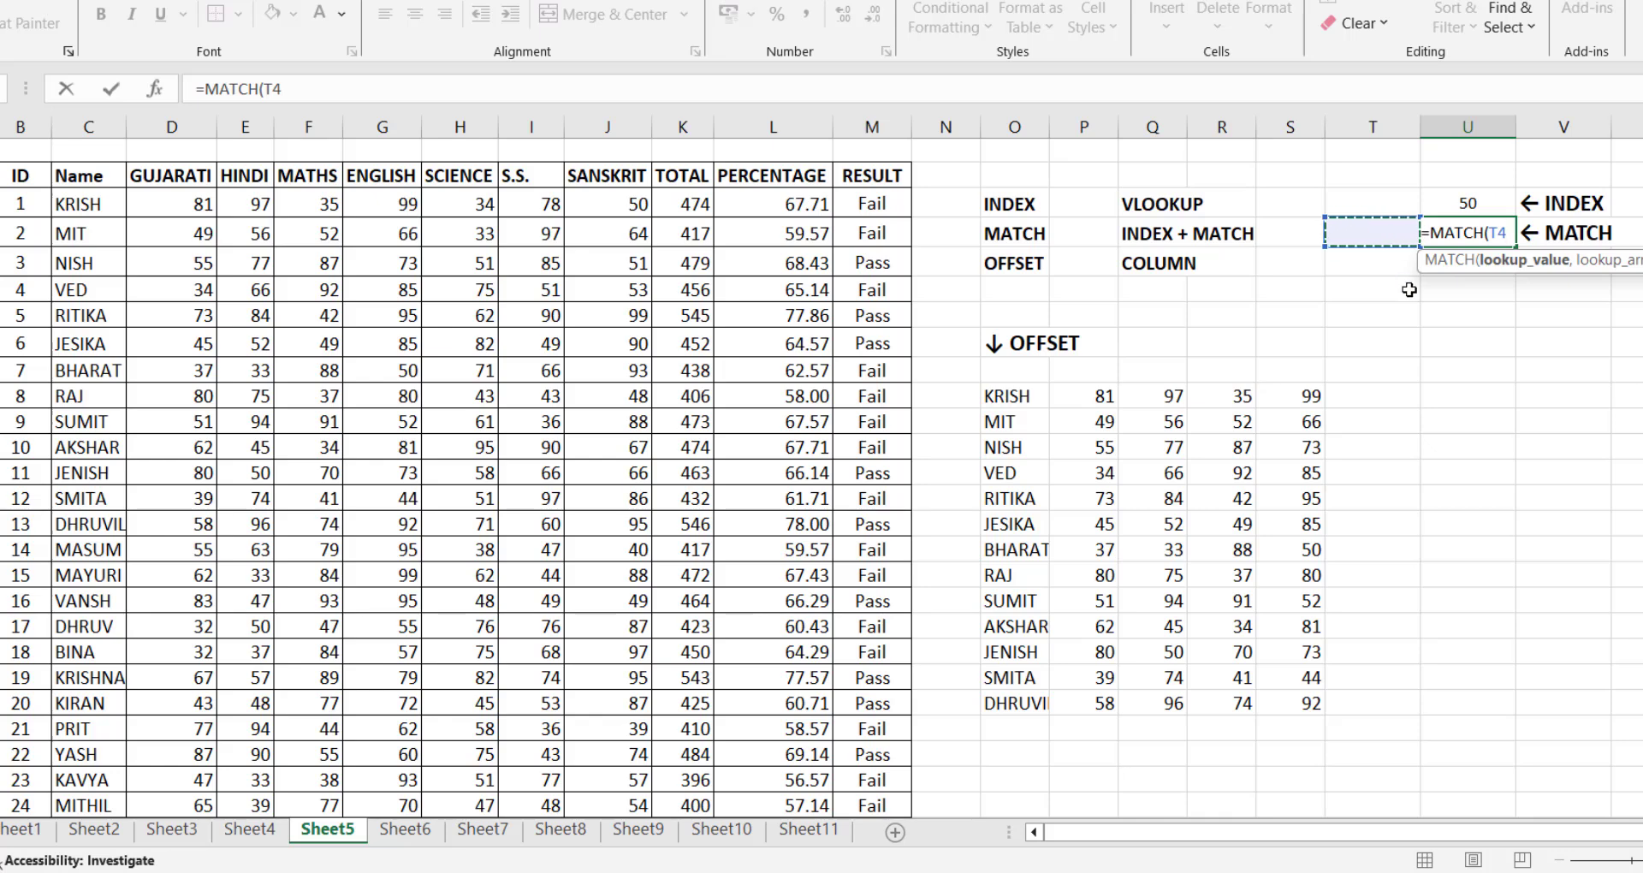
{"action": "type", "text": ","}
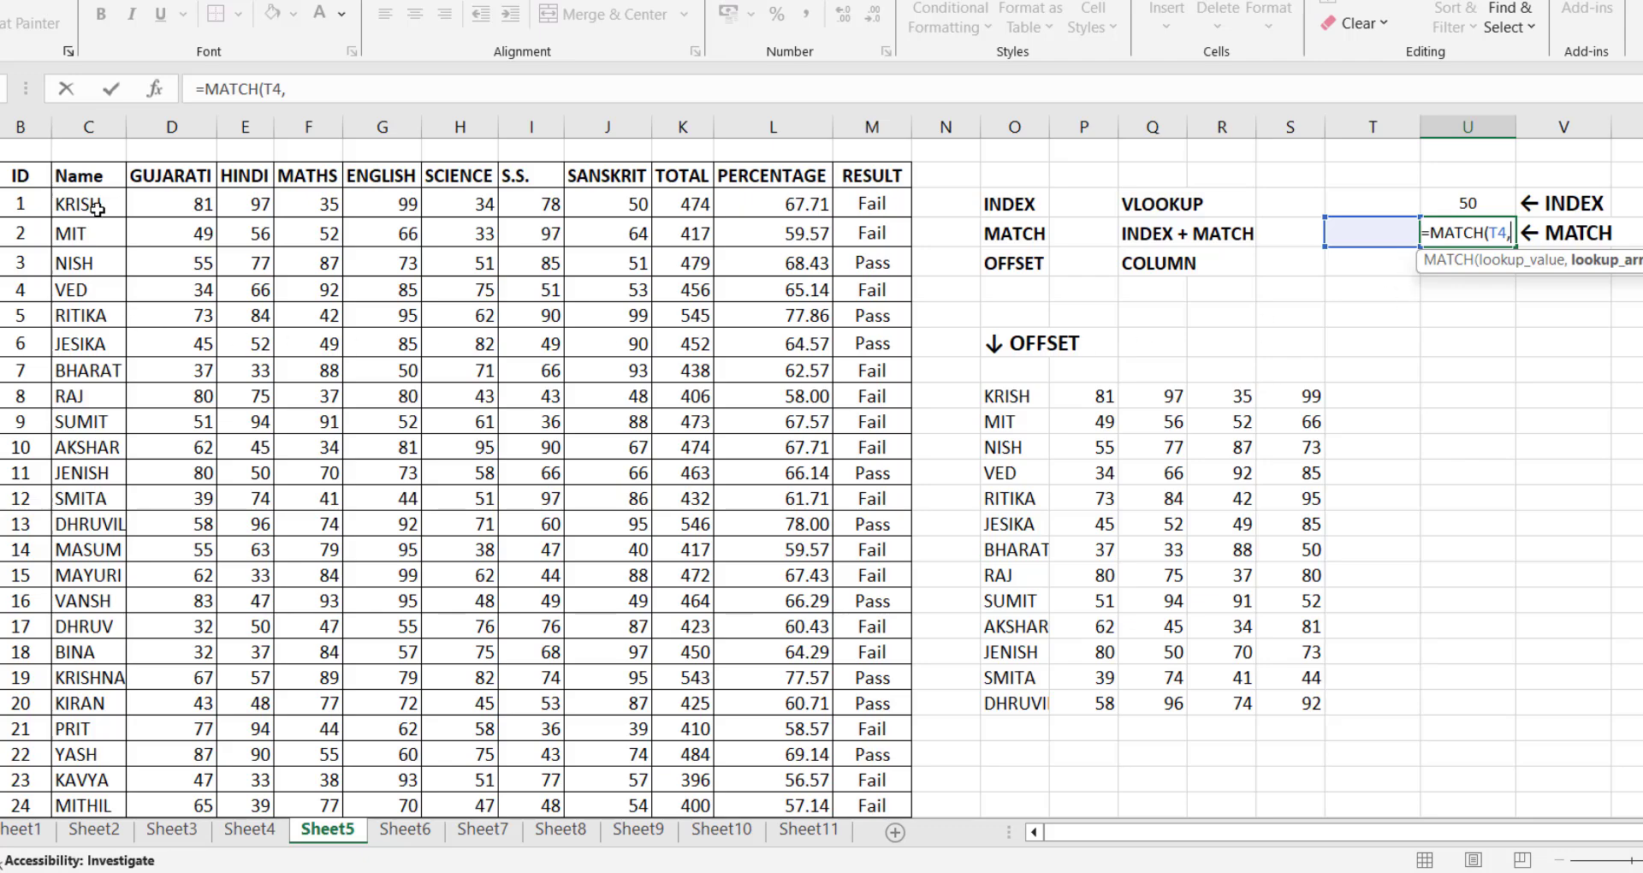
Step: Complete the MATCH formula in U4 with the Name column C3:C57 as lookup array and match type 0 (exact match)
{"action": "left_click_drag", "start_coordinate": [90, 204], "coordinate": [100, 775]}
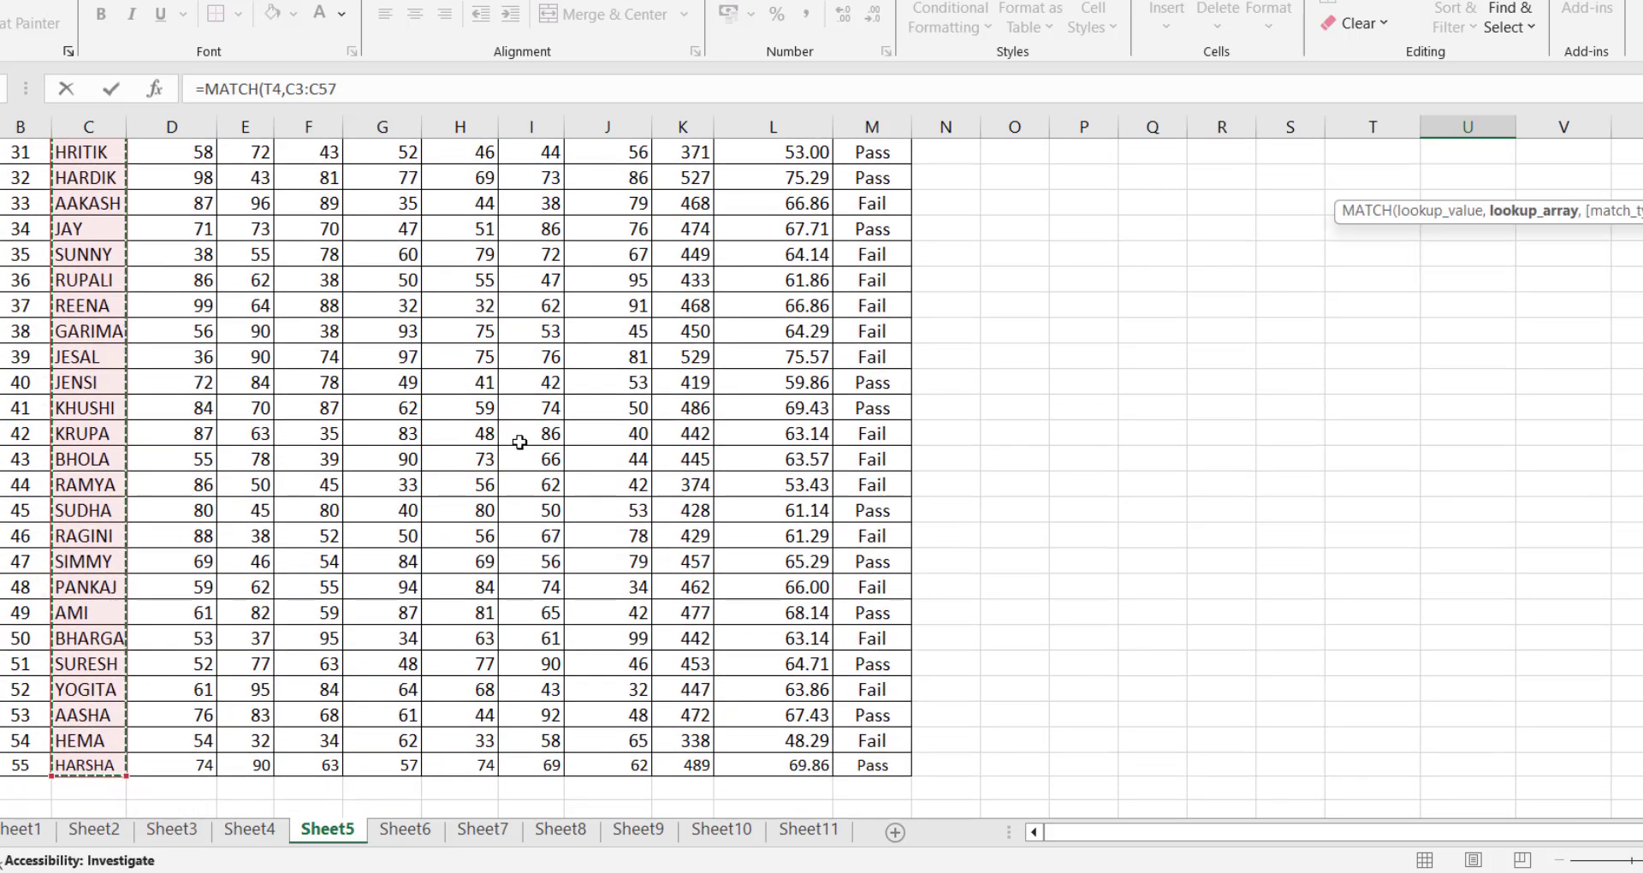
{"action": "scroll", "coordinate": [523, 442], "scroll_direction": "up", "scroll_amount": 2}
{"action": "scroll", "coordinate": [523, 442], "scroll_direction": "up", "scroll_amount": 8}
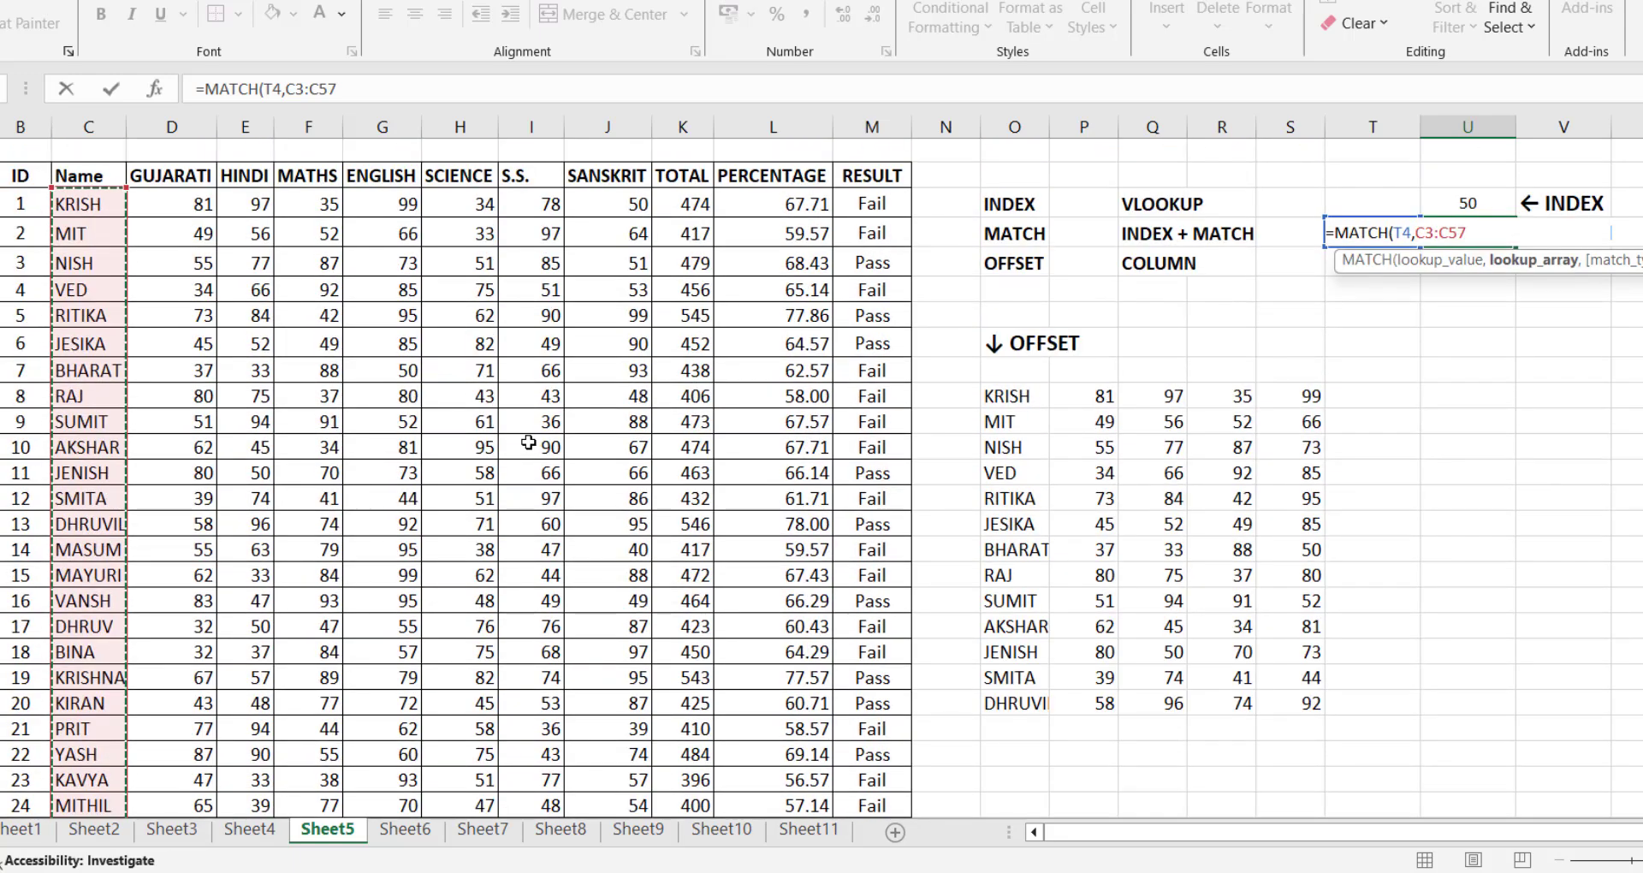
{"action": "type", "text": ","}
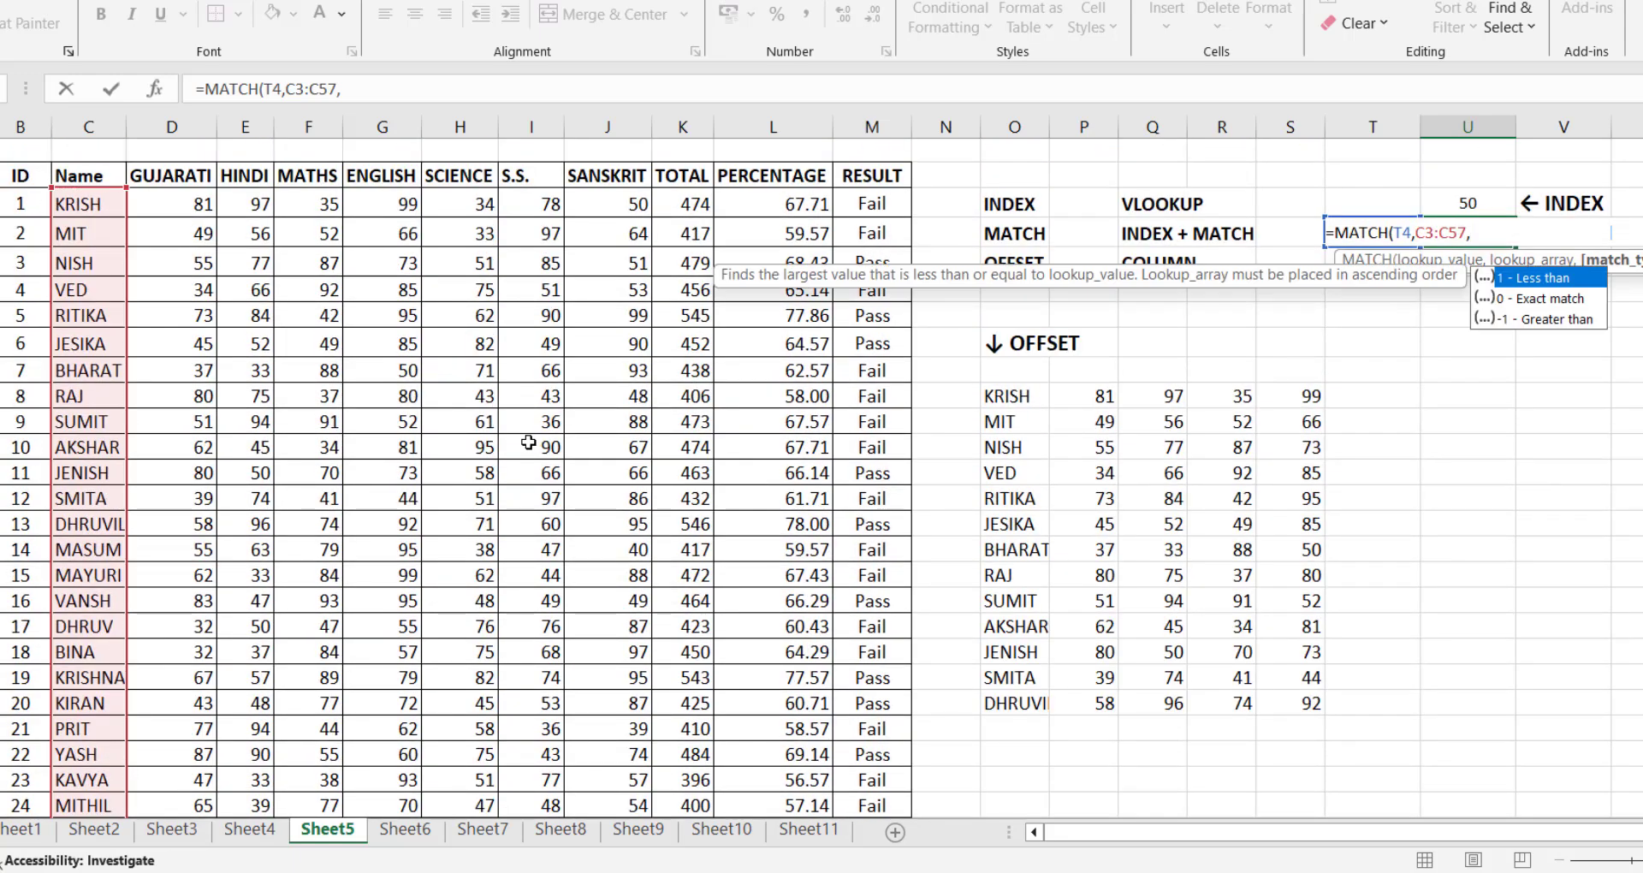
{"action": "type", "text": "0)"}
{"action": "key", "text": "Return"}
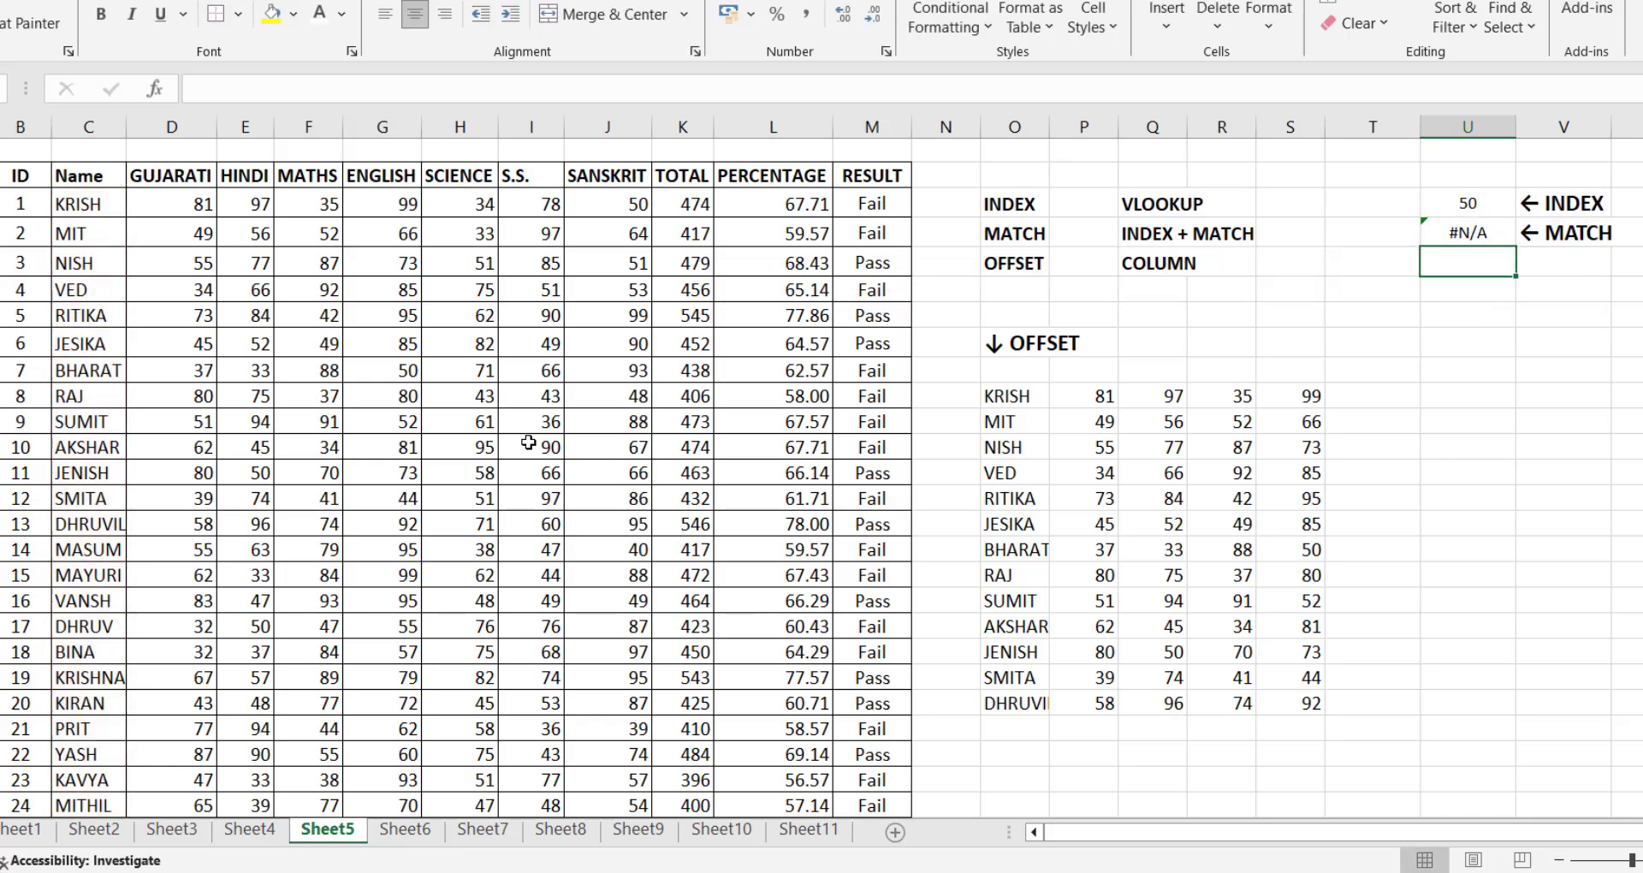
Step: Enter the name of the student with ID 33 in lookup cell T4, and show the MATCH formula in U4
{"action": "left_click", "coordinate": [1361, 228]}
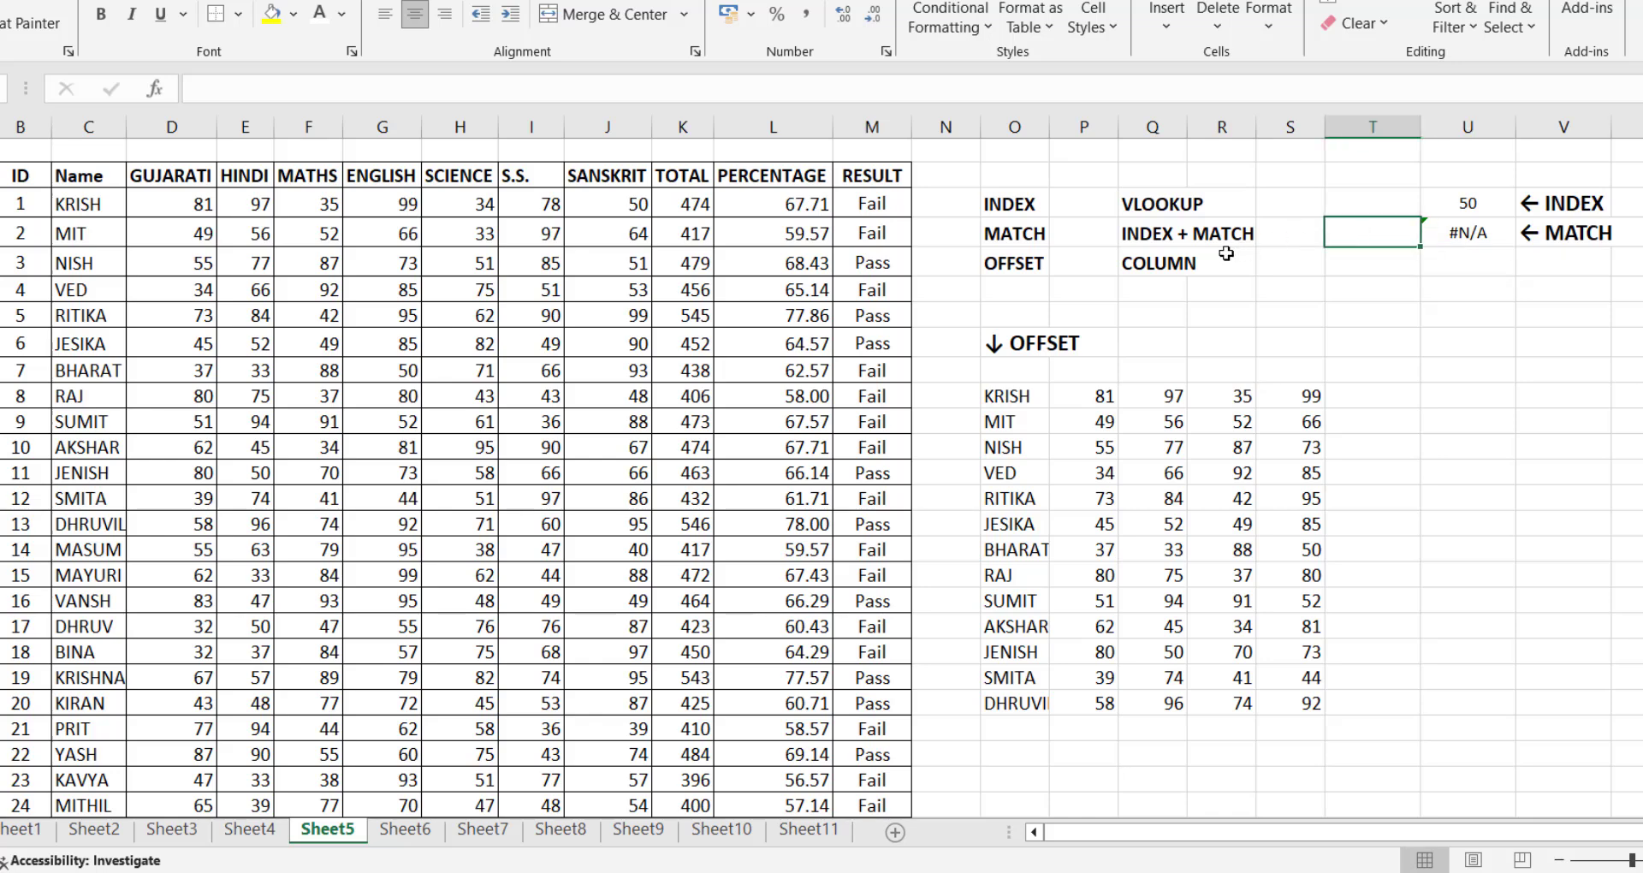
{"action": "type", "text": "AAKASH"}
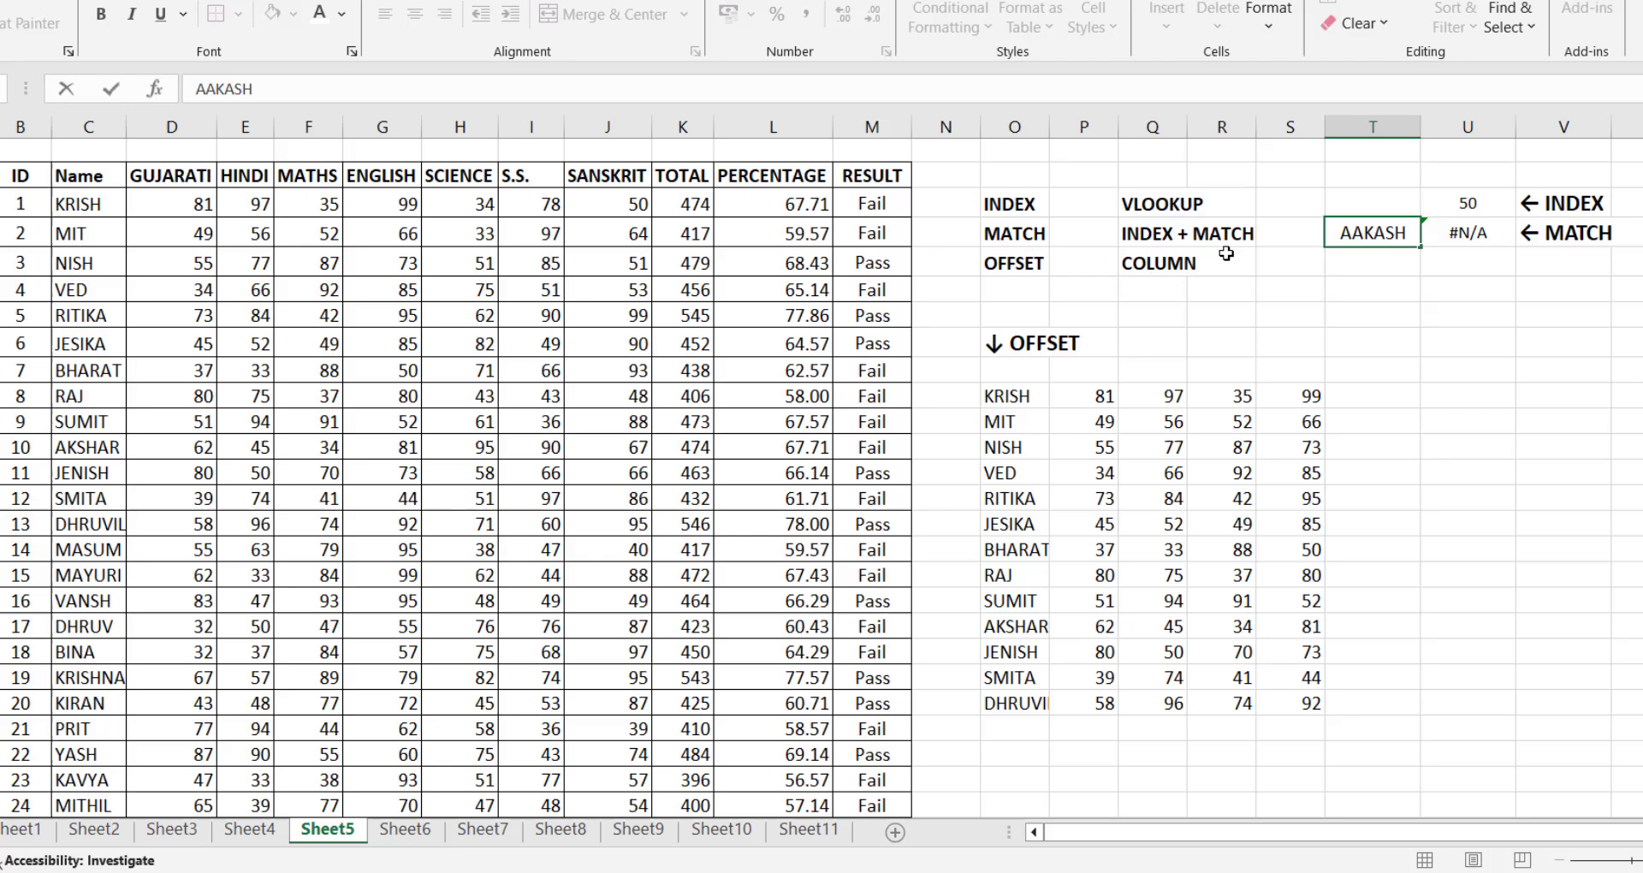
{"action": "key", "text": "Return"}
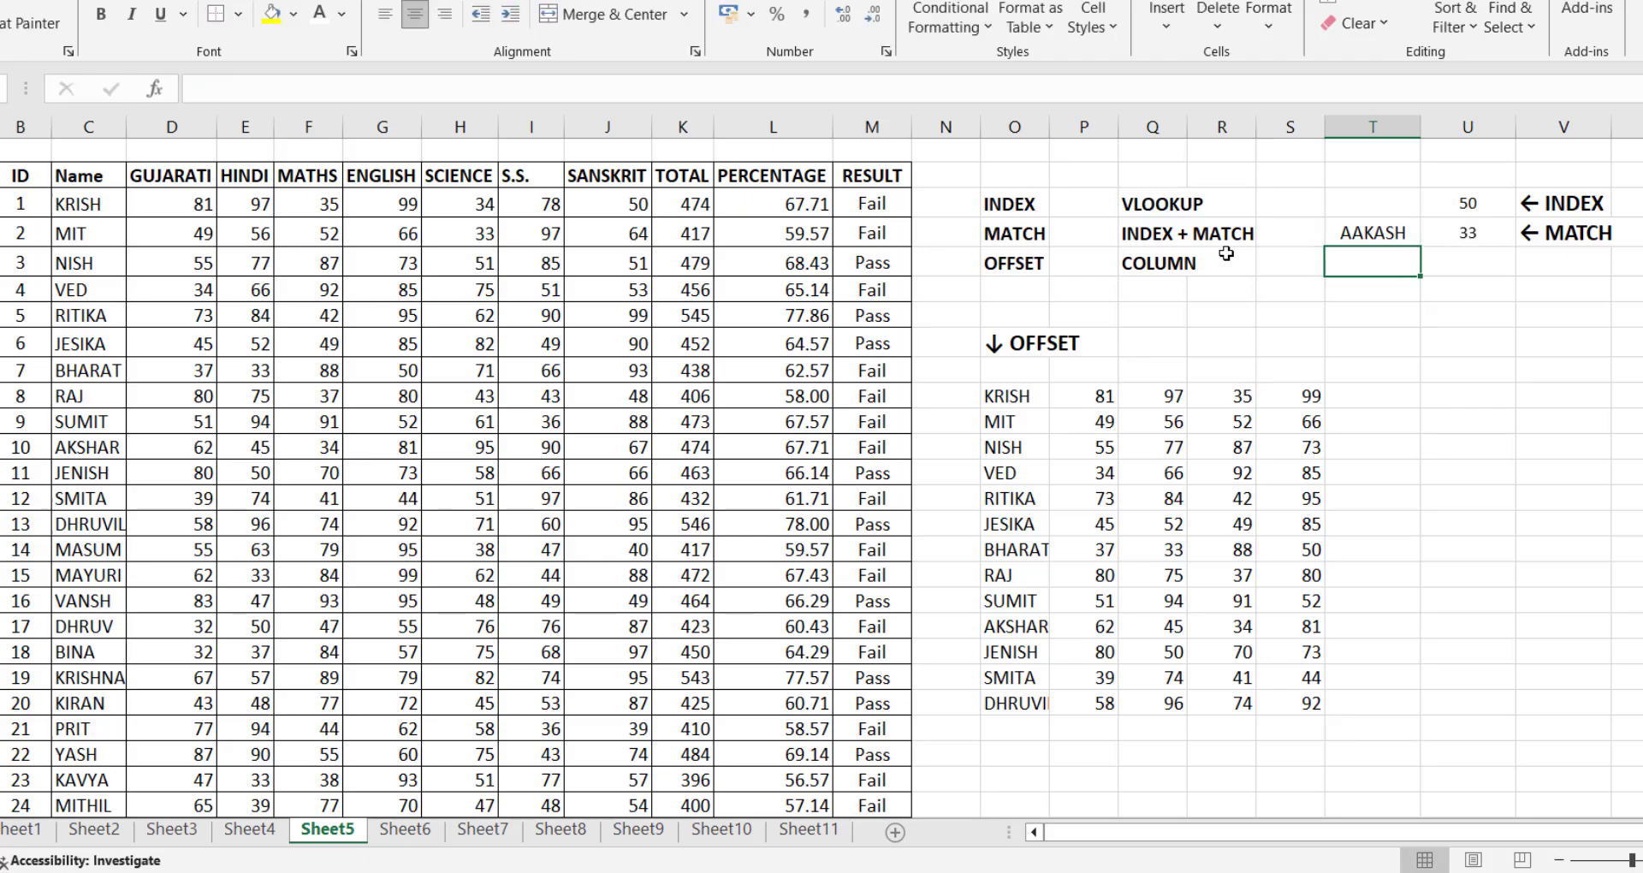
{"action": "left_click", "coordinate": [1466, 231]}
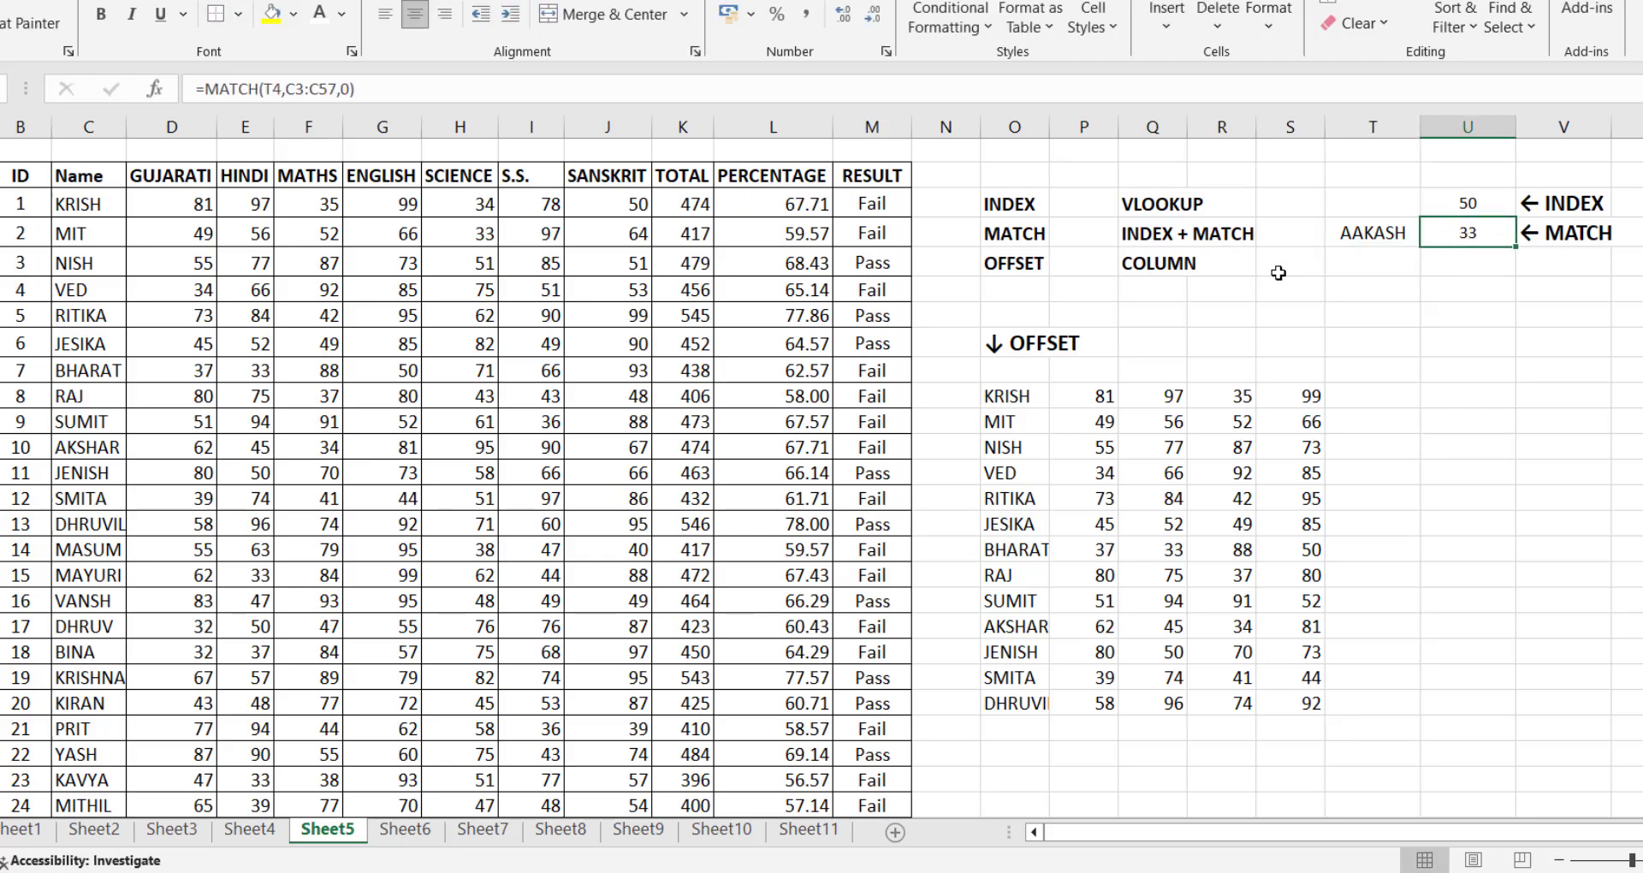
Step: Check the MATCH result against the ID and name of the student with ID 33 in the marks table
{"action": "scroll", "coordinate": [114, 530], "scroll_direction": "down", "scroll_amount": 1}
{"action": "scroll", "coordinate": [113, 530], "scroll_direction": "down", "scroll_amount": 4}
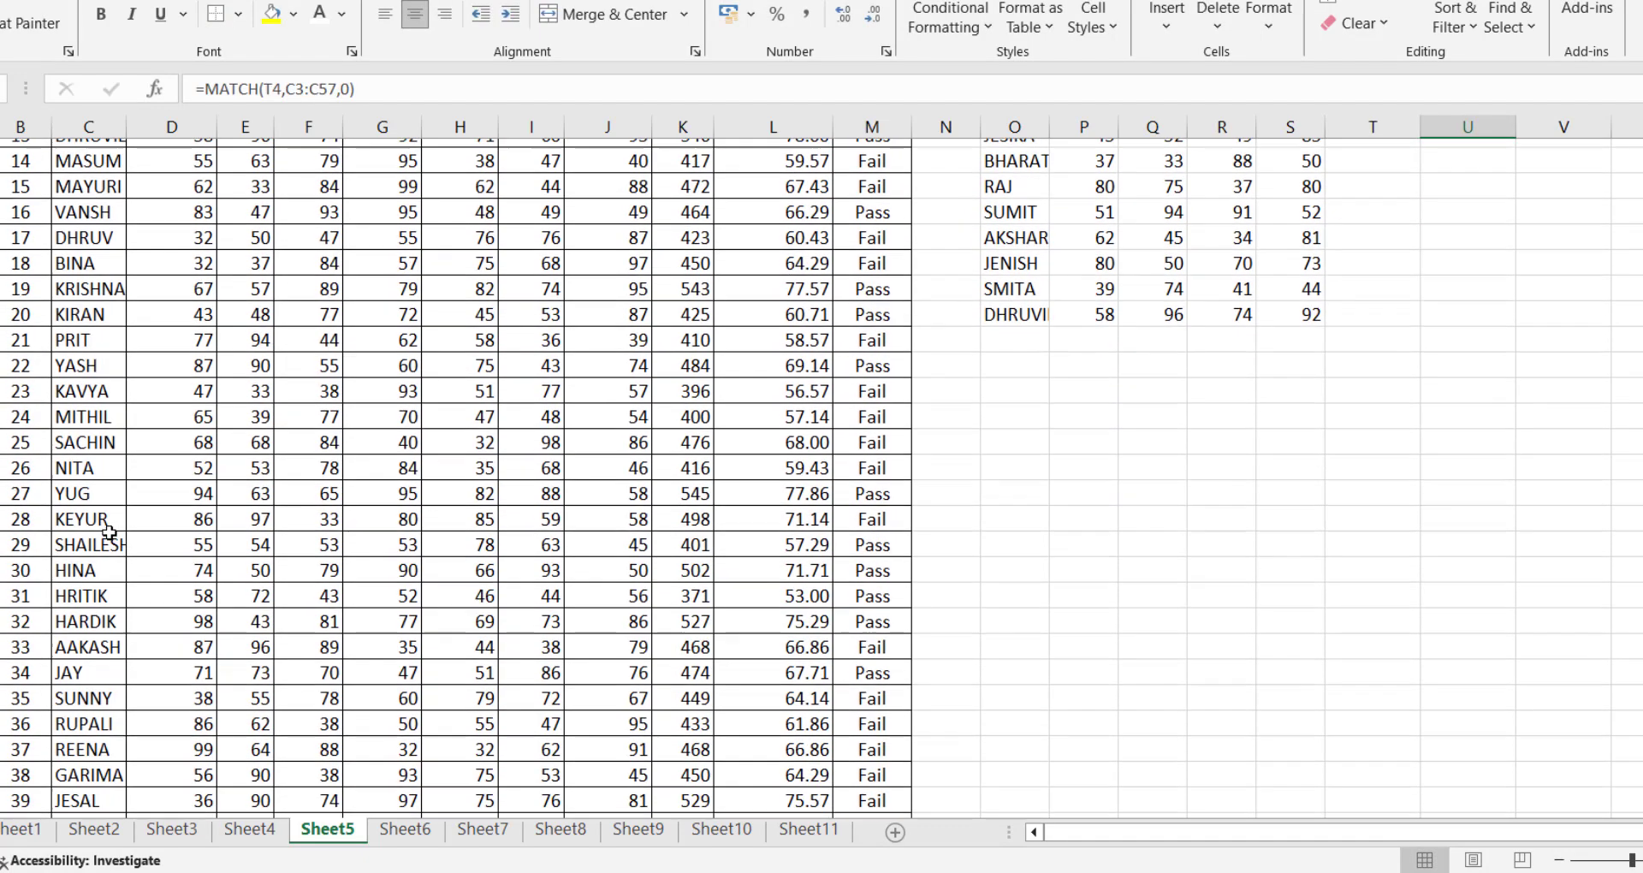
{"action": "left_click", "coordinate": [28, 640]}
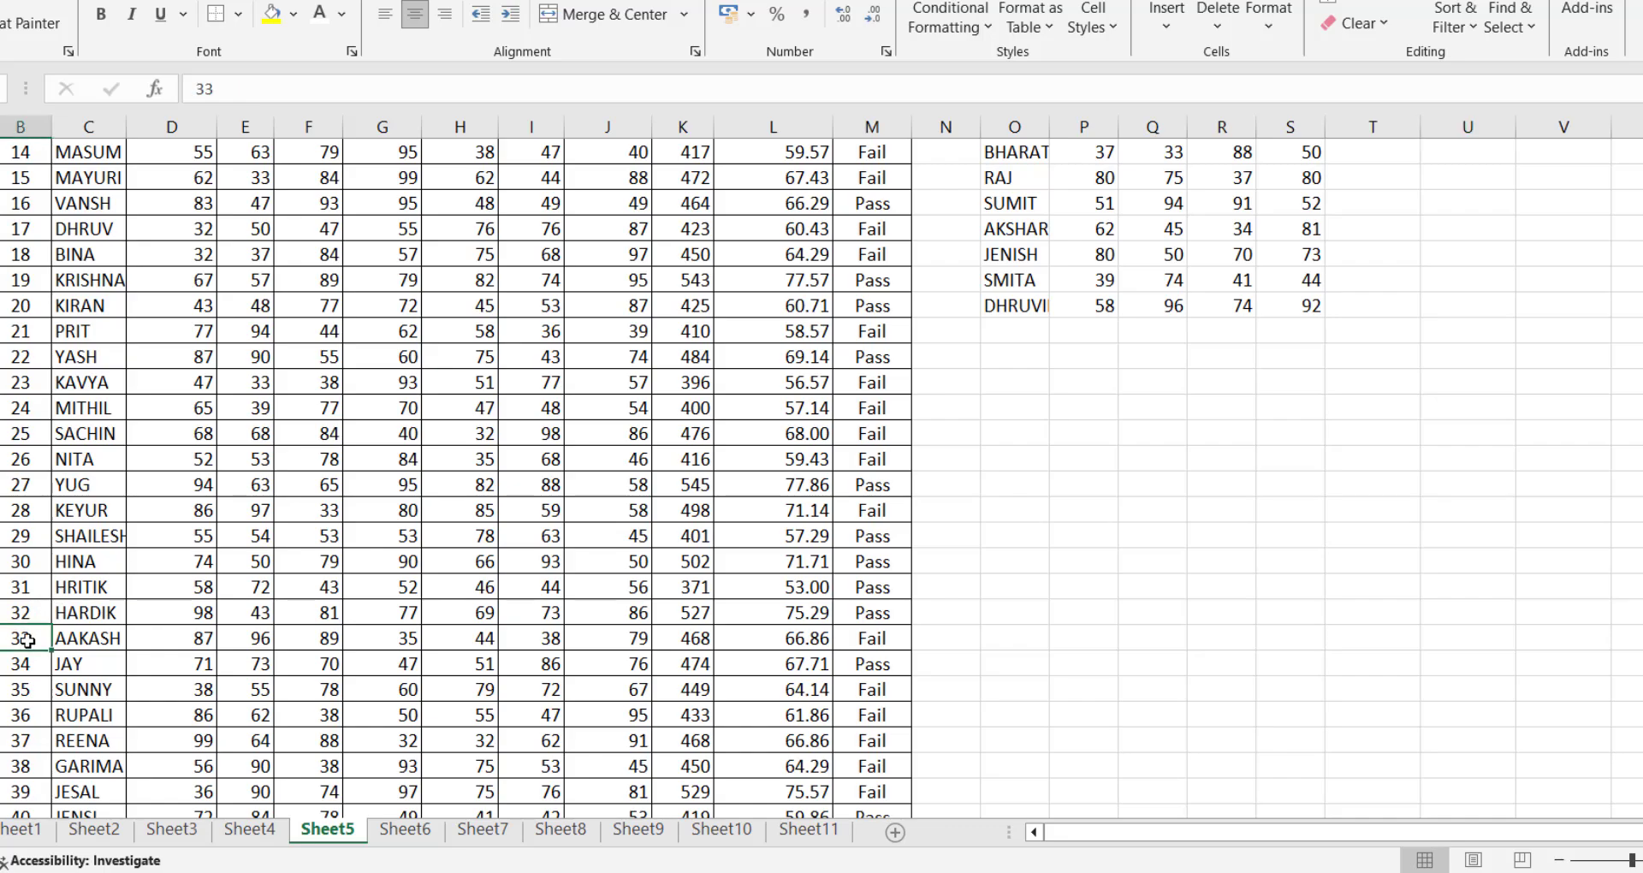
{"action": "left_click", "coordinate": [104, 638]}
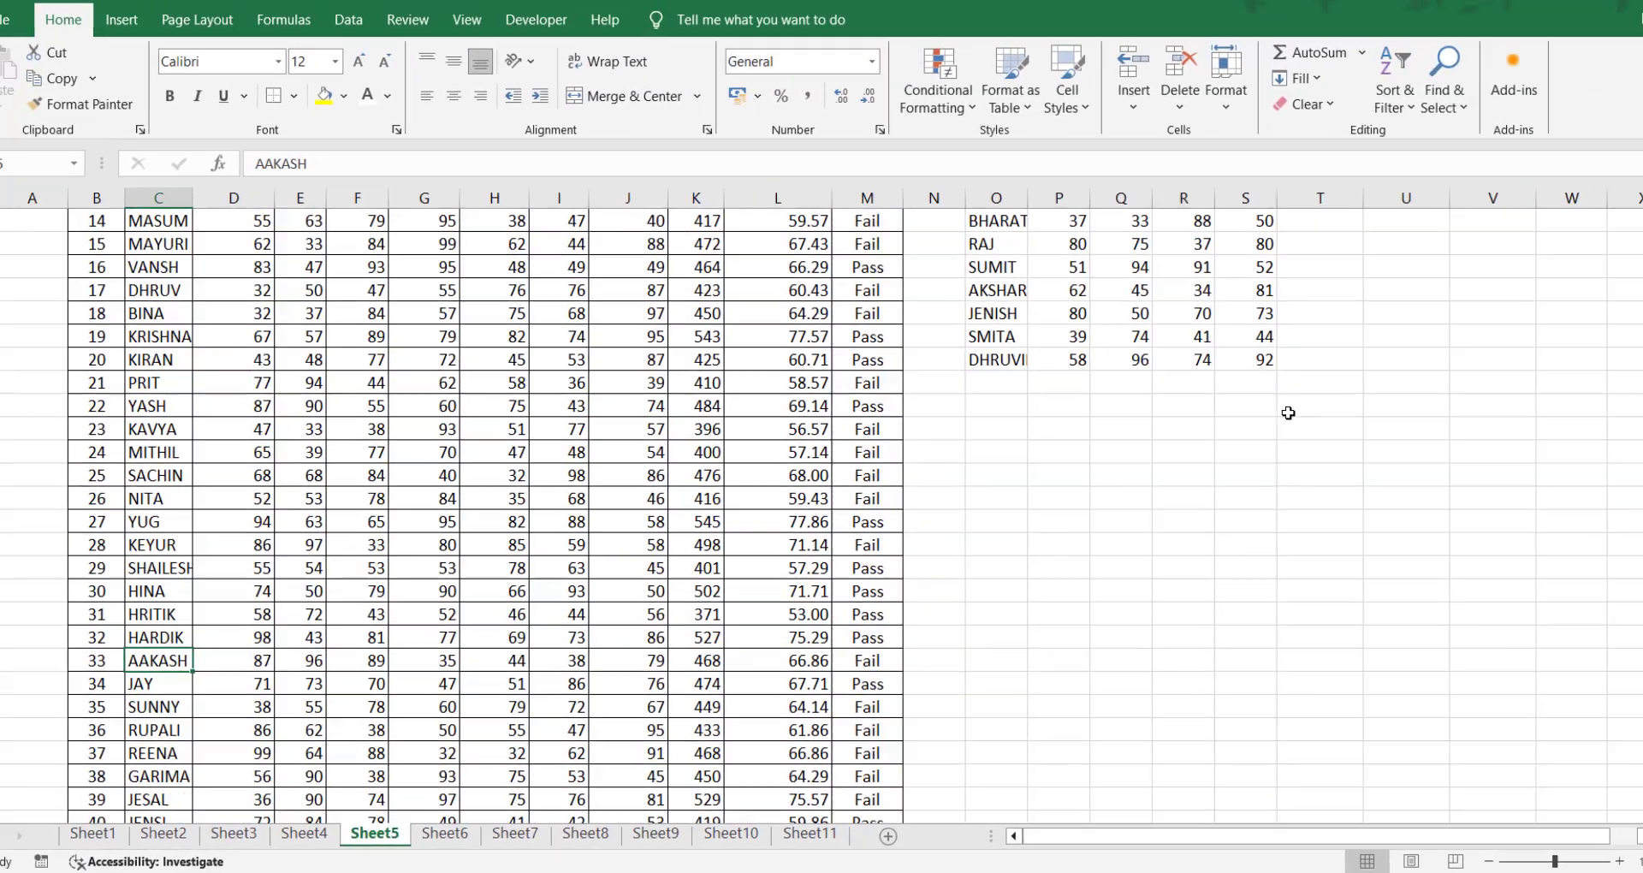
Step: Replace the IDs with =RANDBETWEEN(1611,1955), entered in B3 and filled down the ID column to row 57
{"action": "scroll", "coordinate": [1335, 410], "scroll_direction": "up", "scroll_amount": 5}
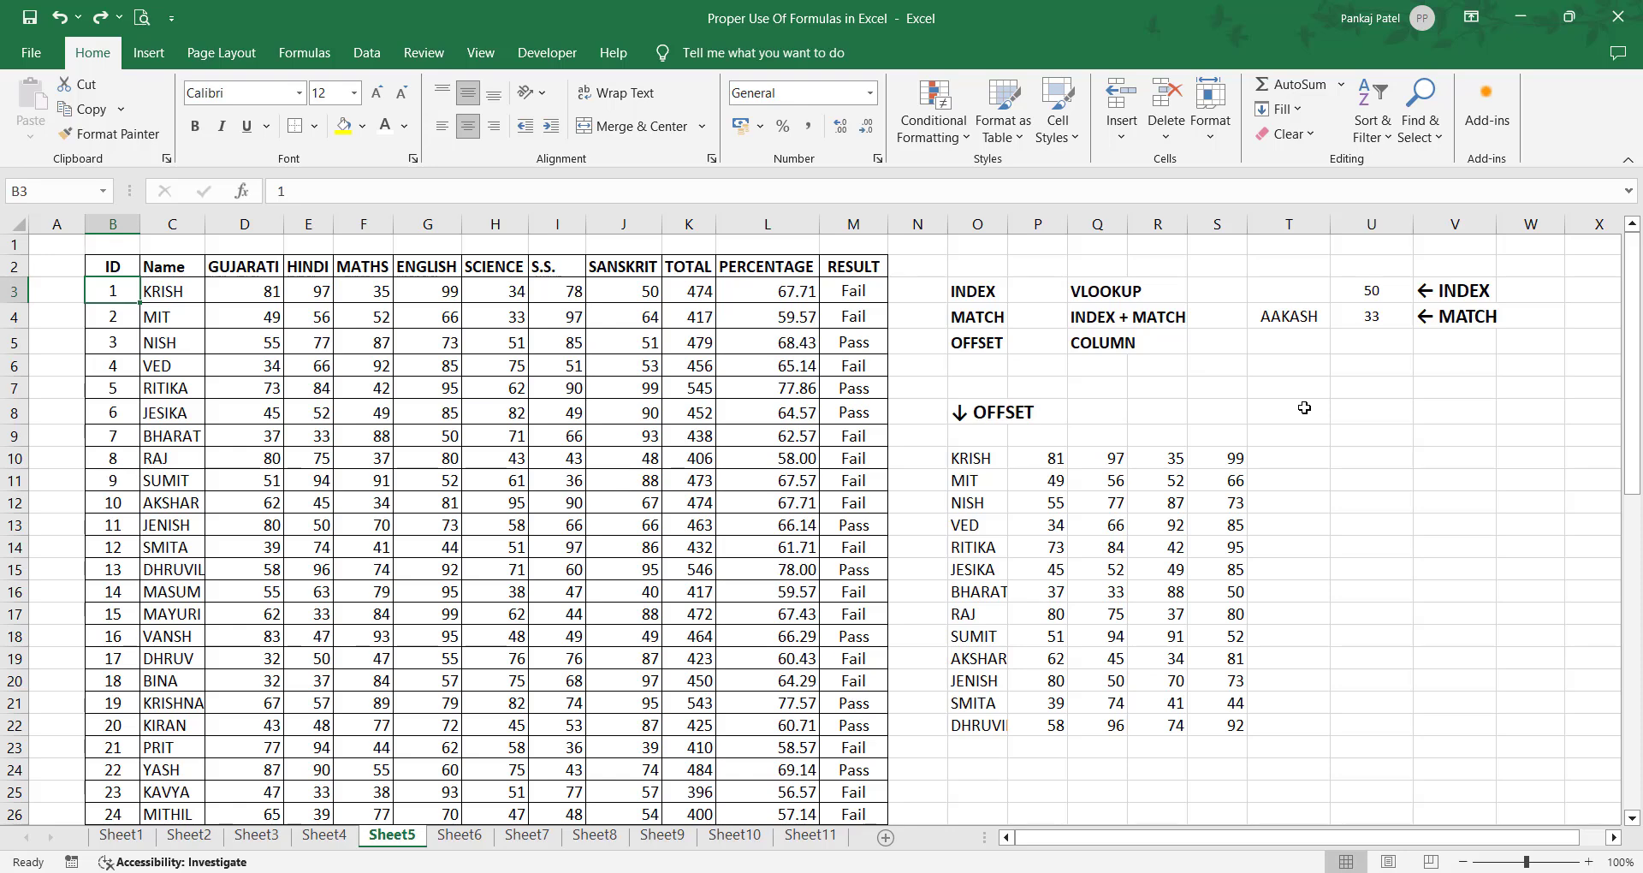
{"action": "type", "text": "="}
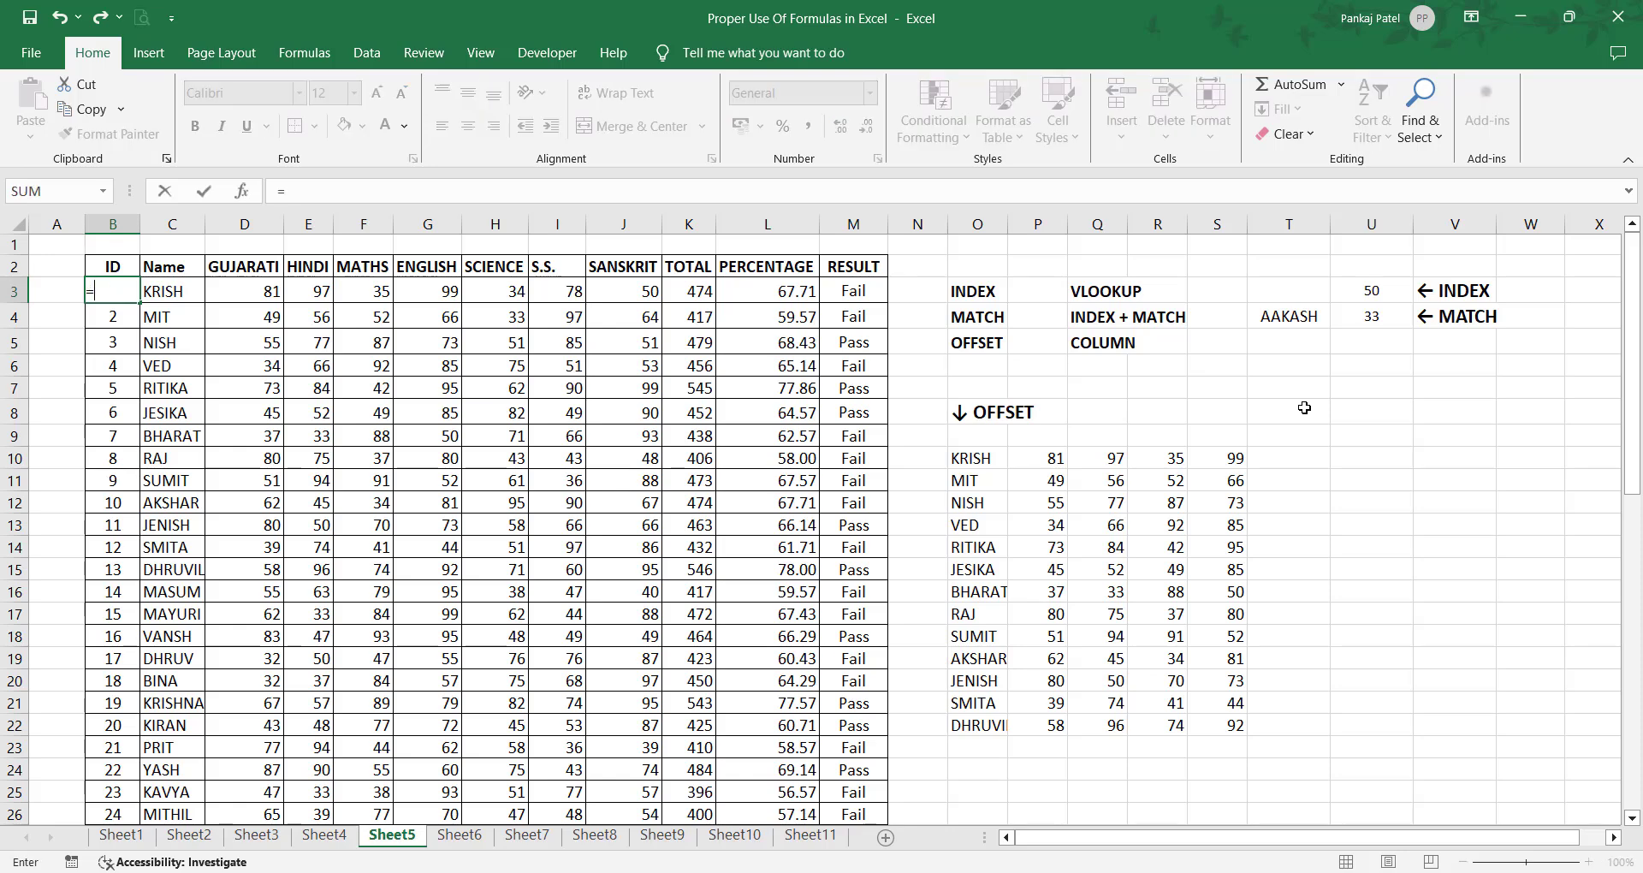
{"action": "type", "text": "RAN"}
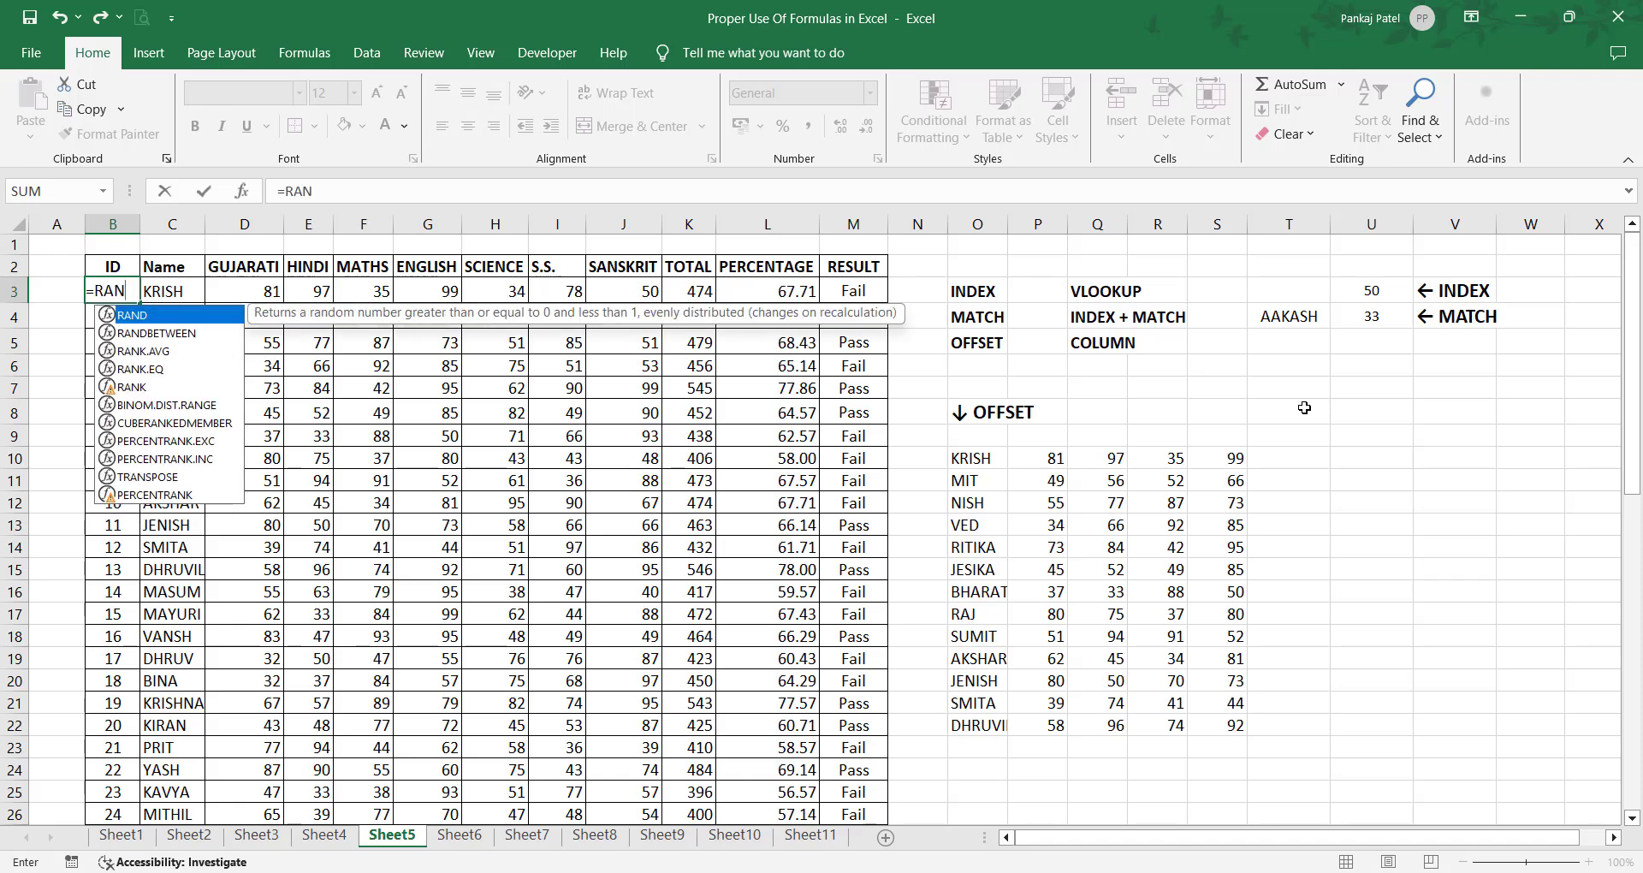
{"action": "key", "text": "Down"}
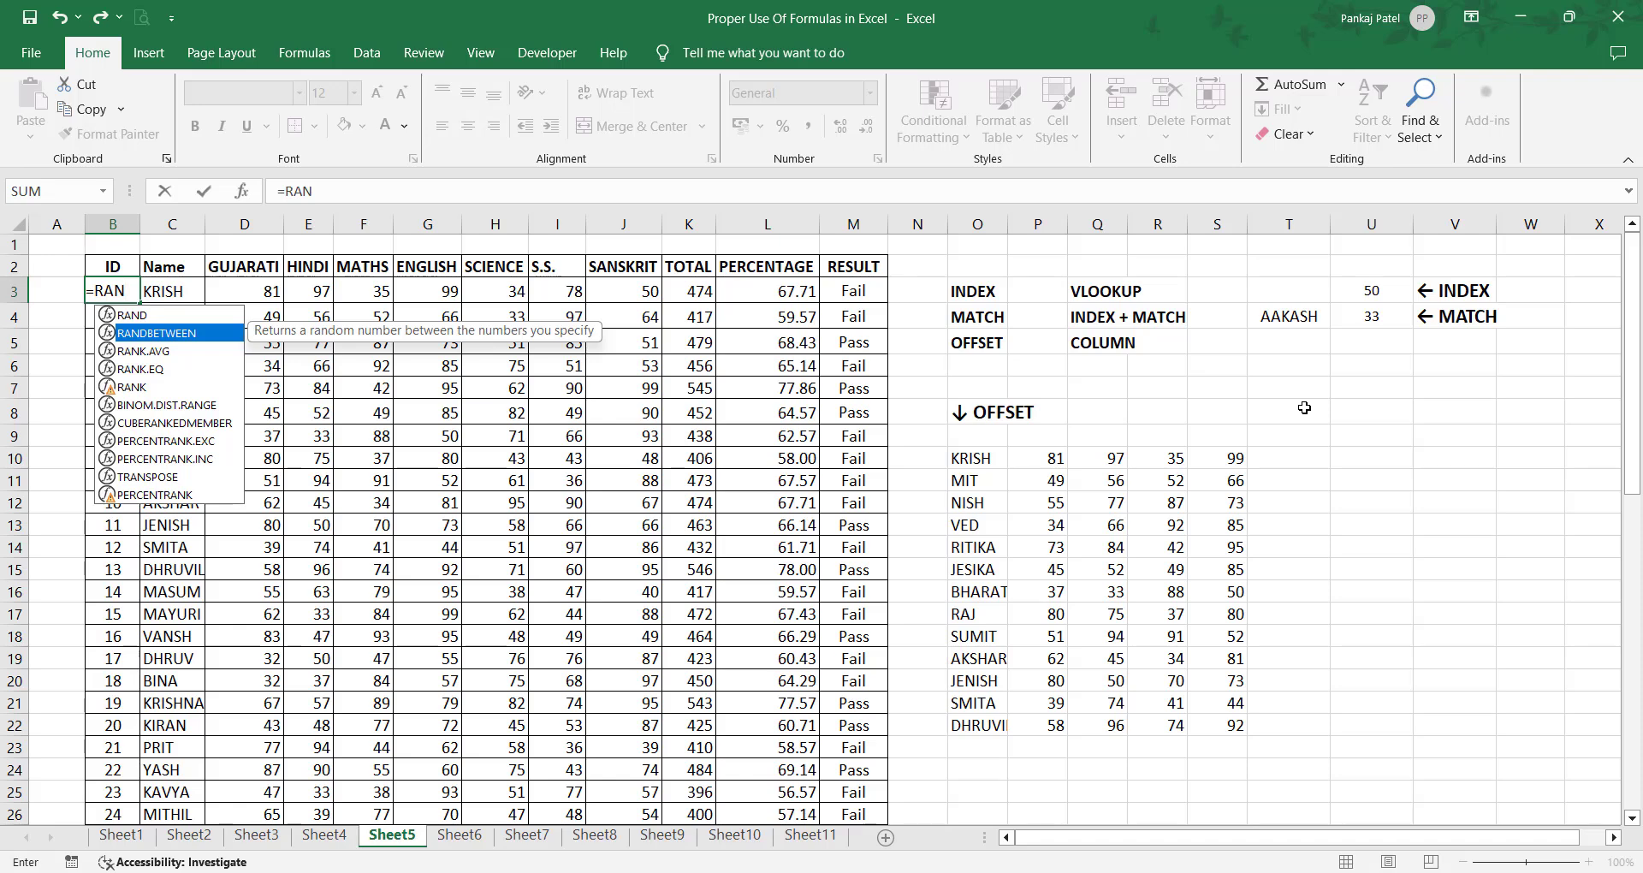
{"action": "key", "text": "Tab"}
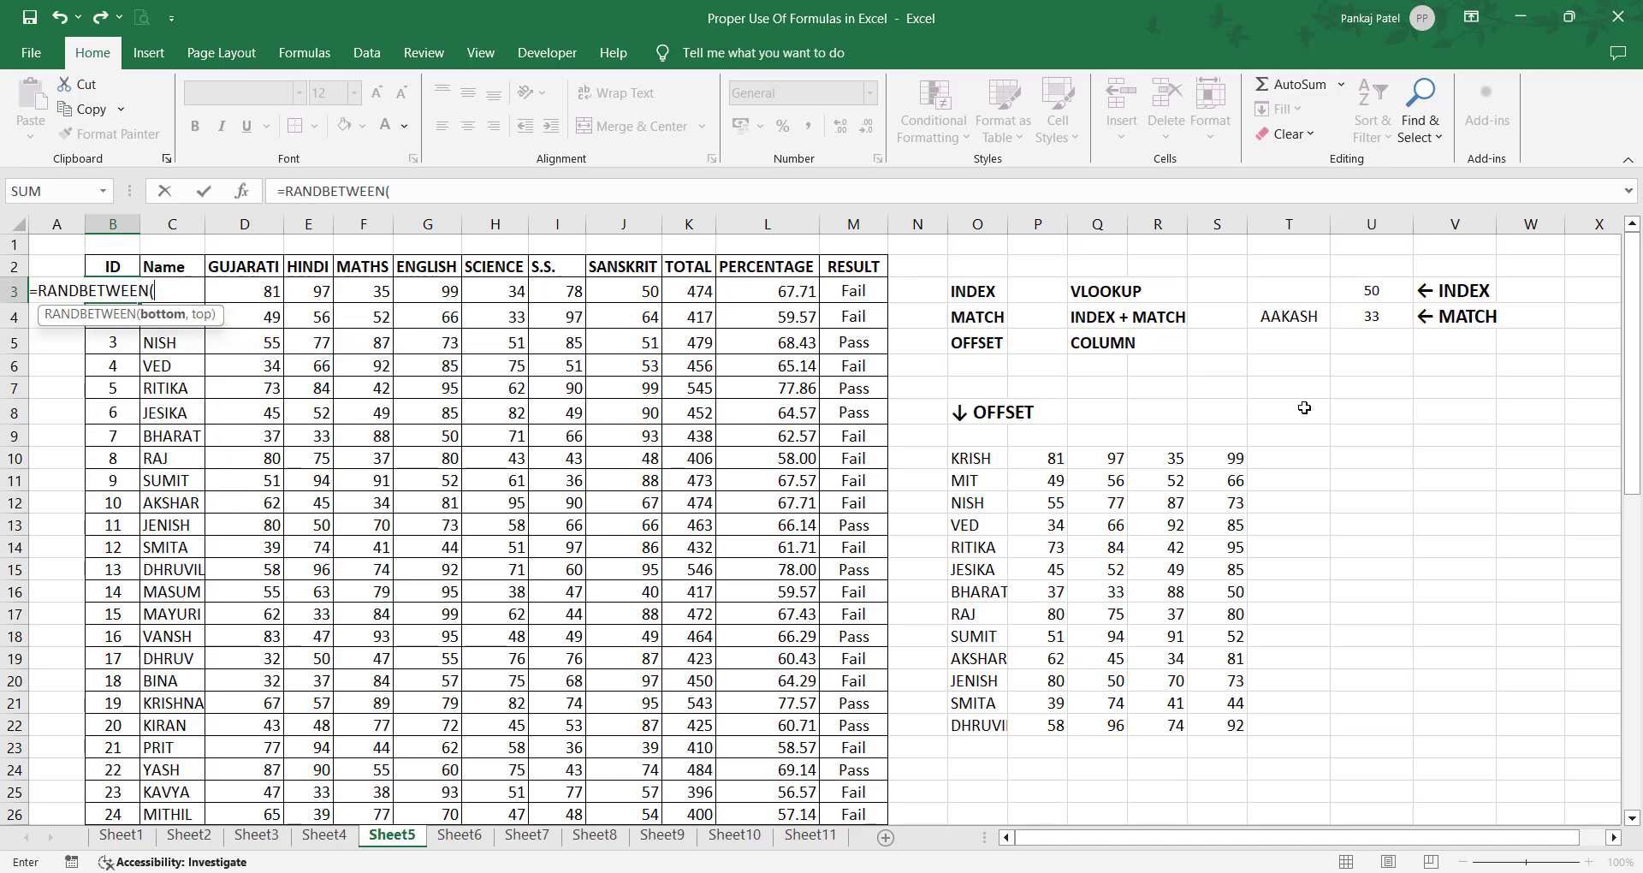
{"action": "type", "text": "1611,"}
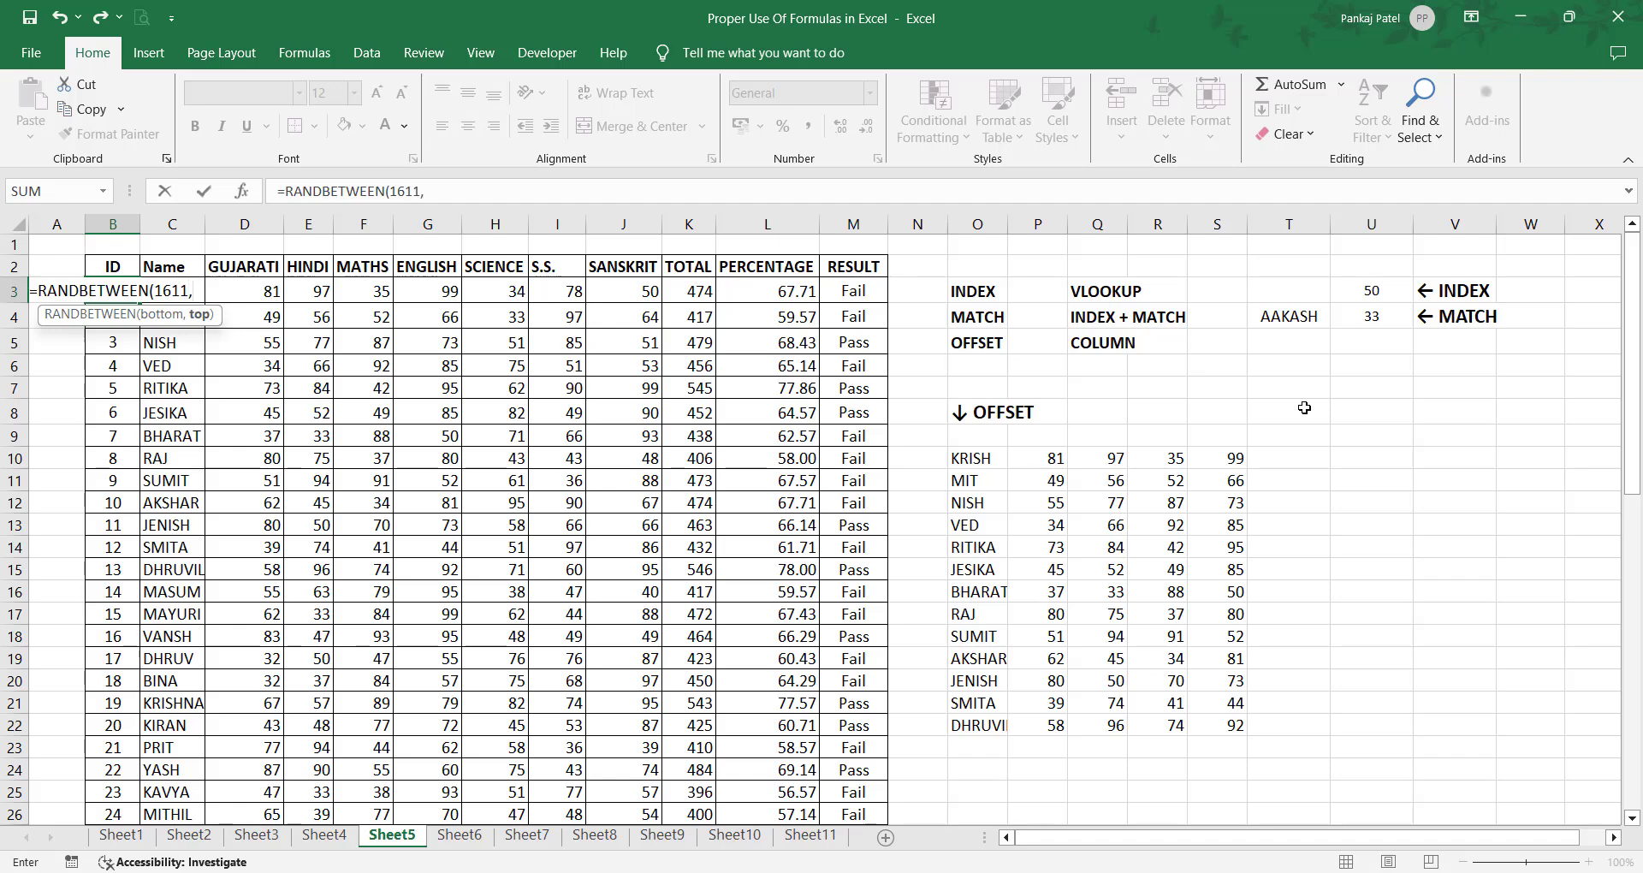
{"action": "type", "text": "1"}
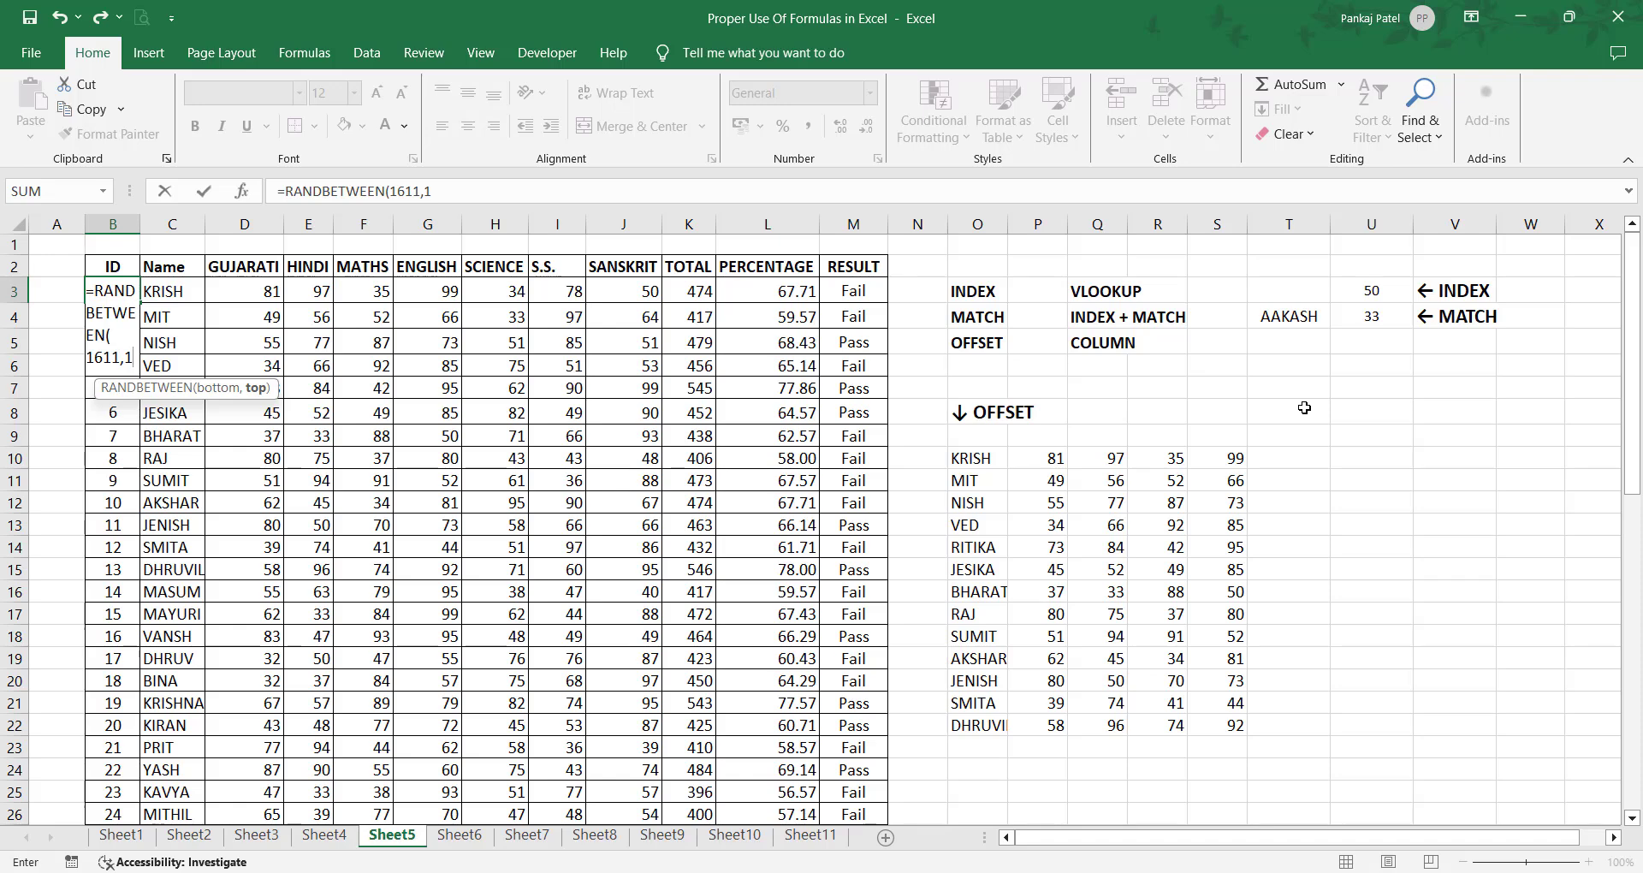
{"action": "type", "text": "95"}
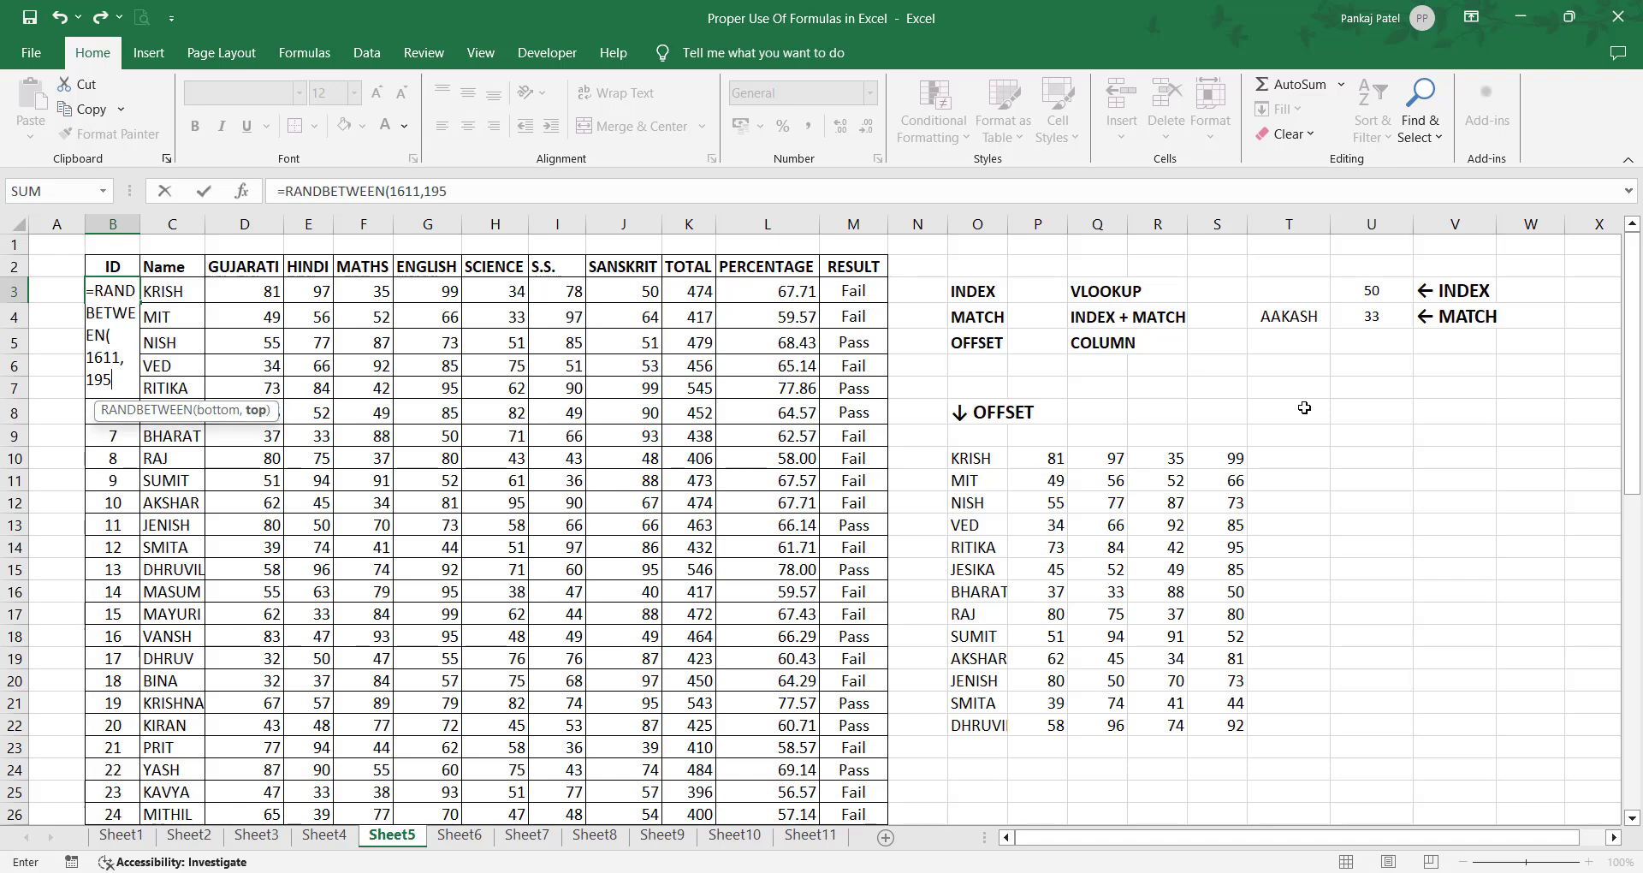
{"action": "type", "text": "5)"}
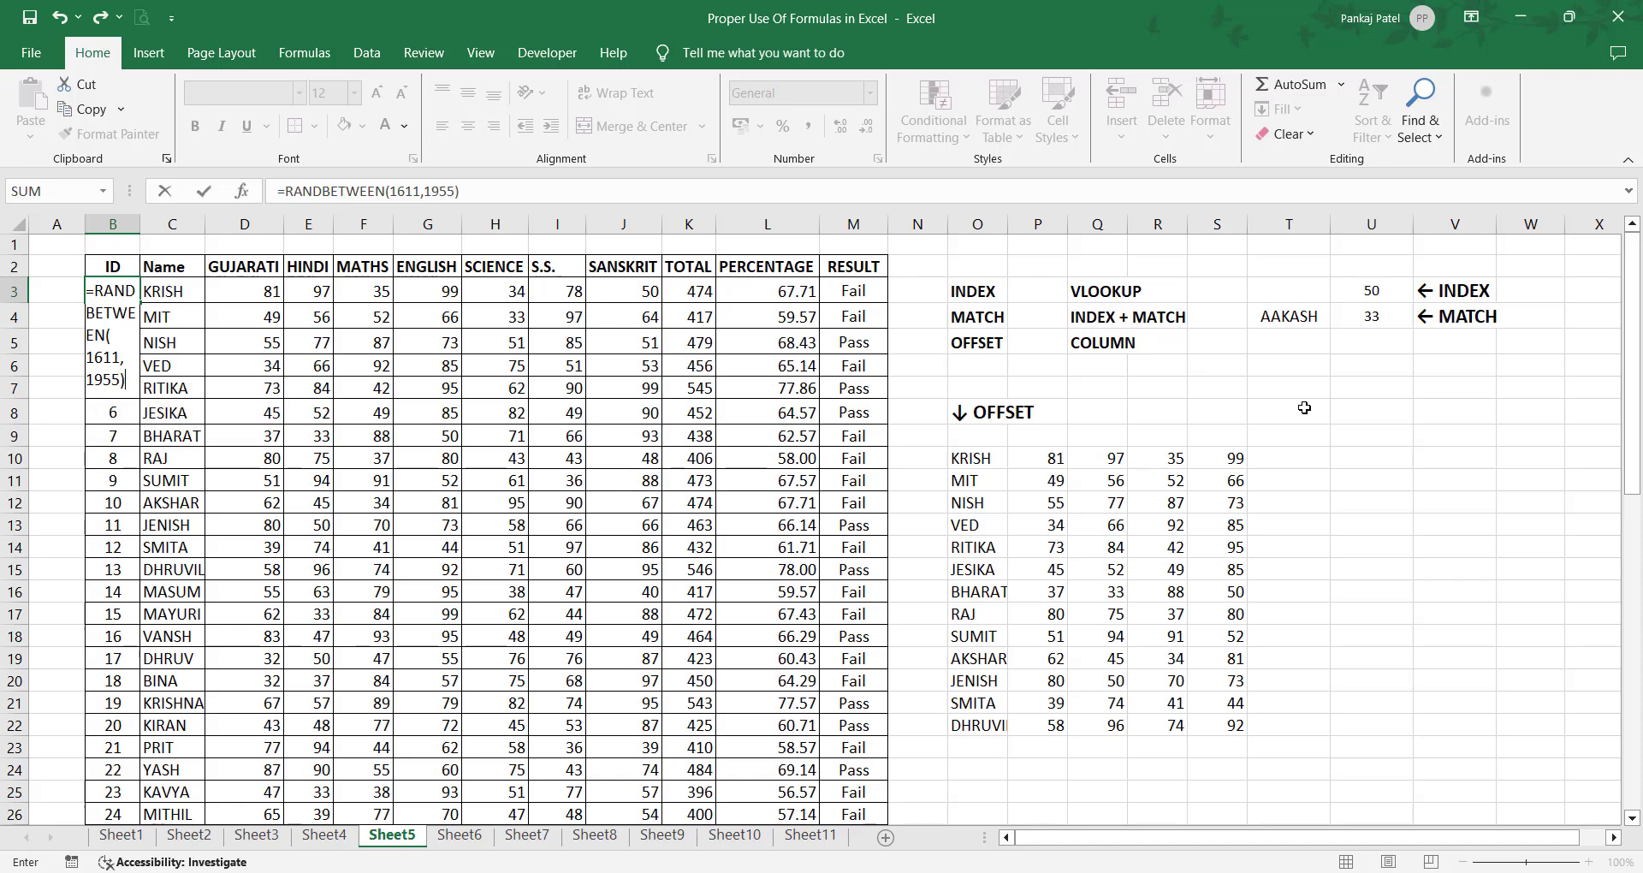
{"action": "key", "text": "Return"}
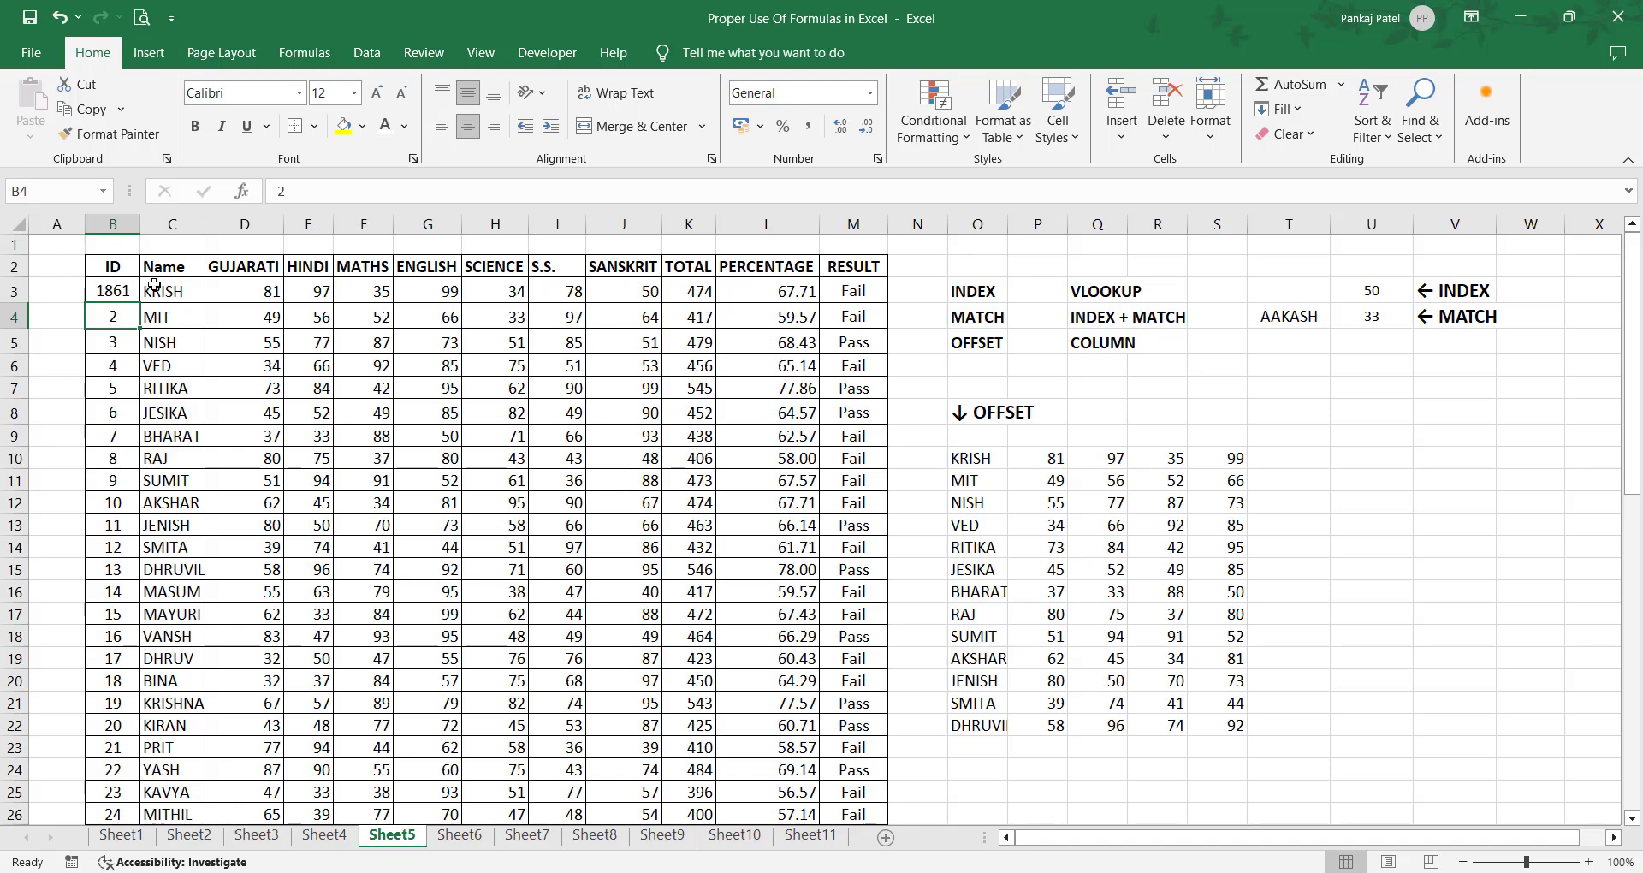
{"action": "left_click", "coordinate": [119, 289]}
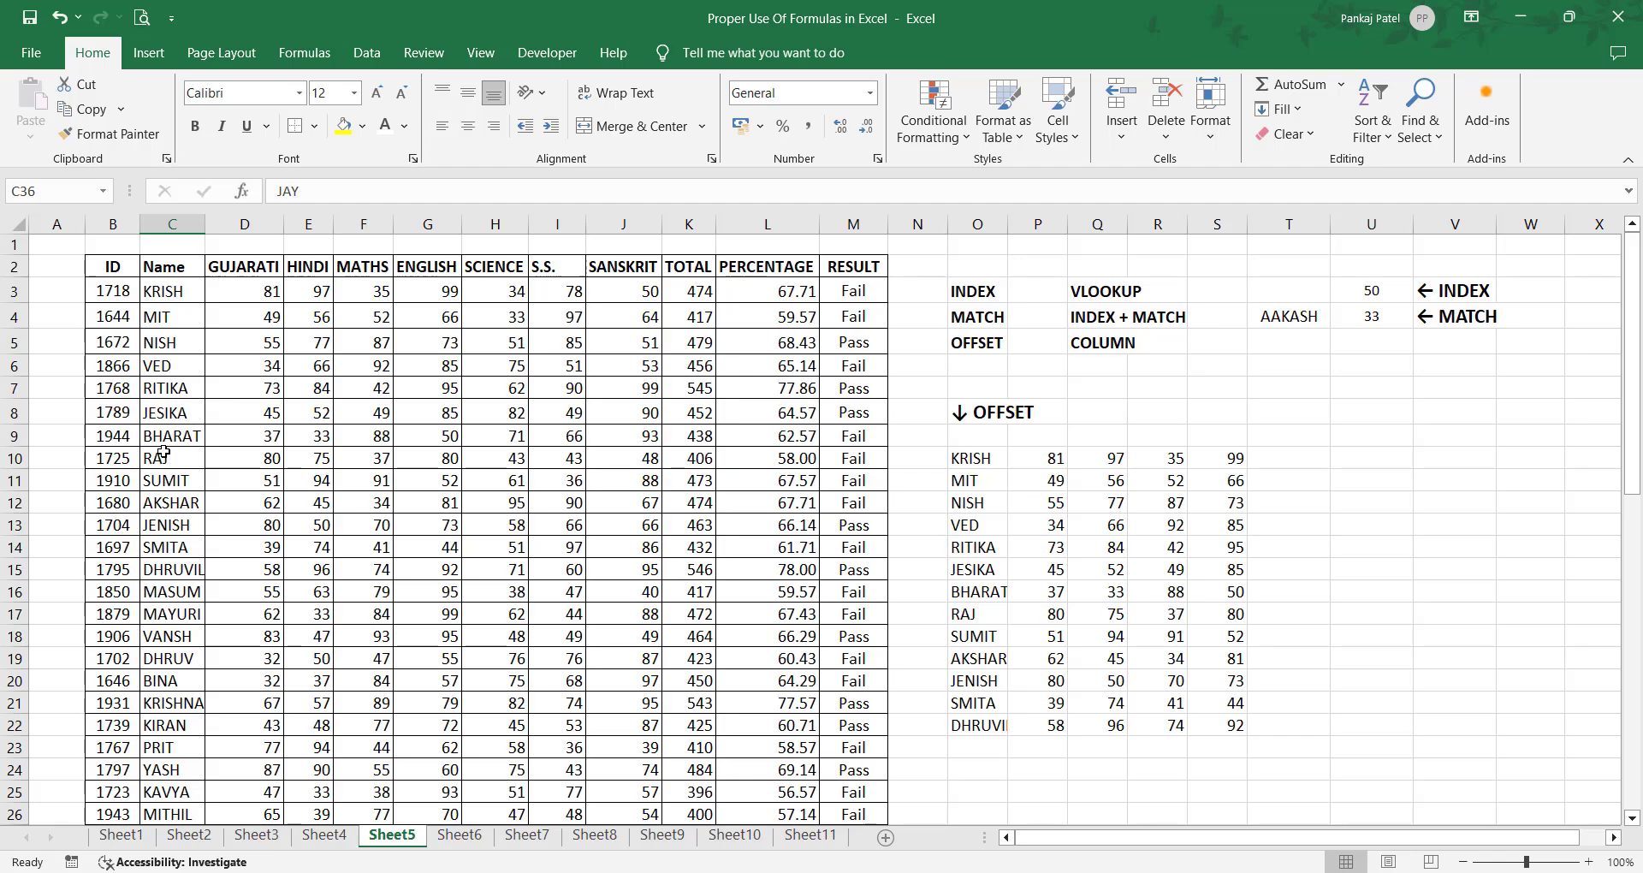
Step: Look through the lower records of the marks table and select the student name in C45
{"action": "scroll", "coordinate": [166, 454], "scroll_direction": "down", "scroll_amount": 10}
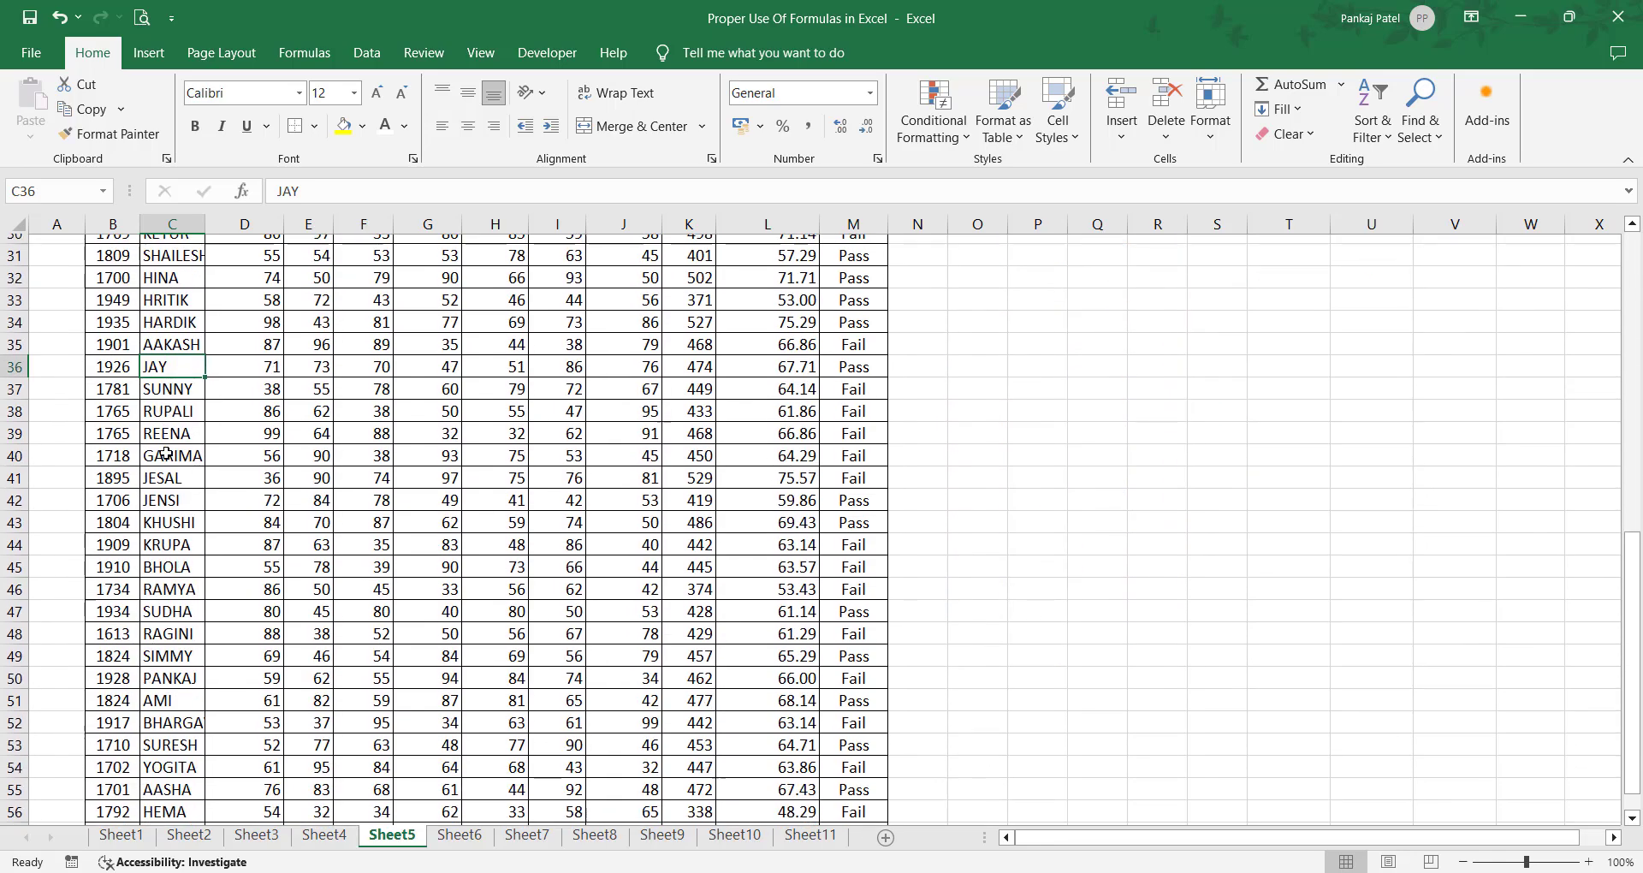
{"action": "scroll", "coordinate": [166, 453], "scroll_direction": "down", "scroll_amount": 4}
{"action": "scroll", "coordinate": [202, 460], "scroll_direction": "up", "scroll_amount": 3}
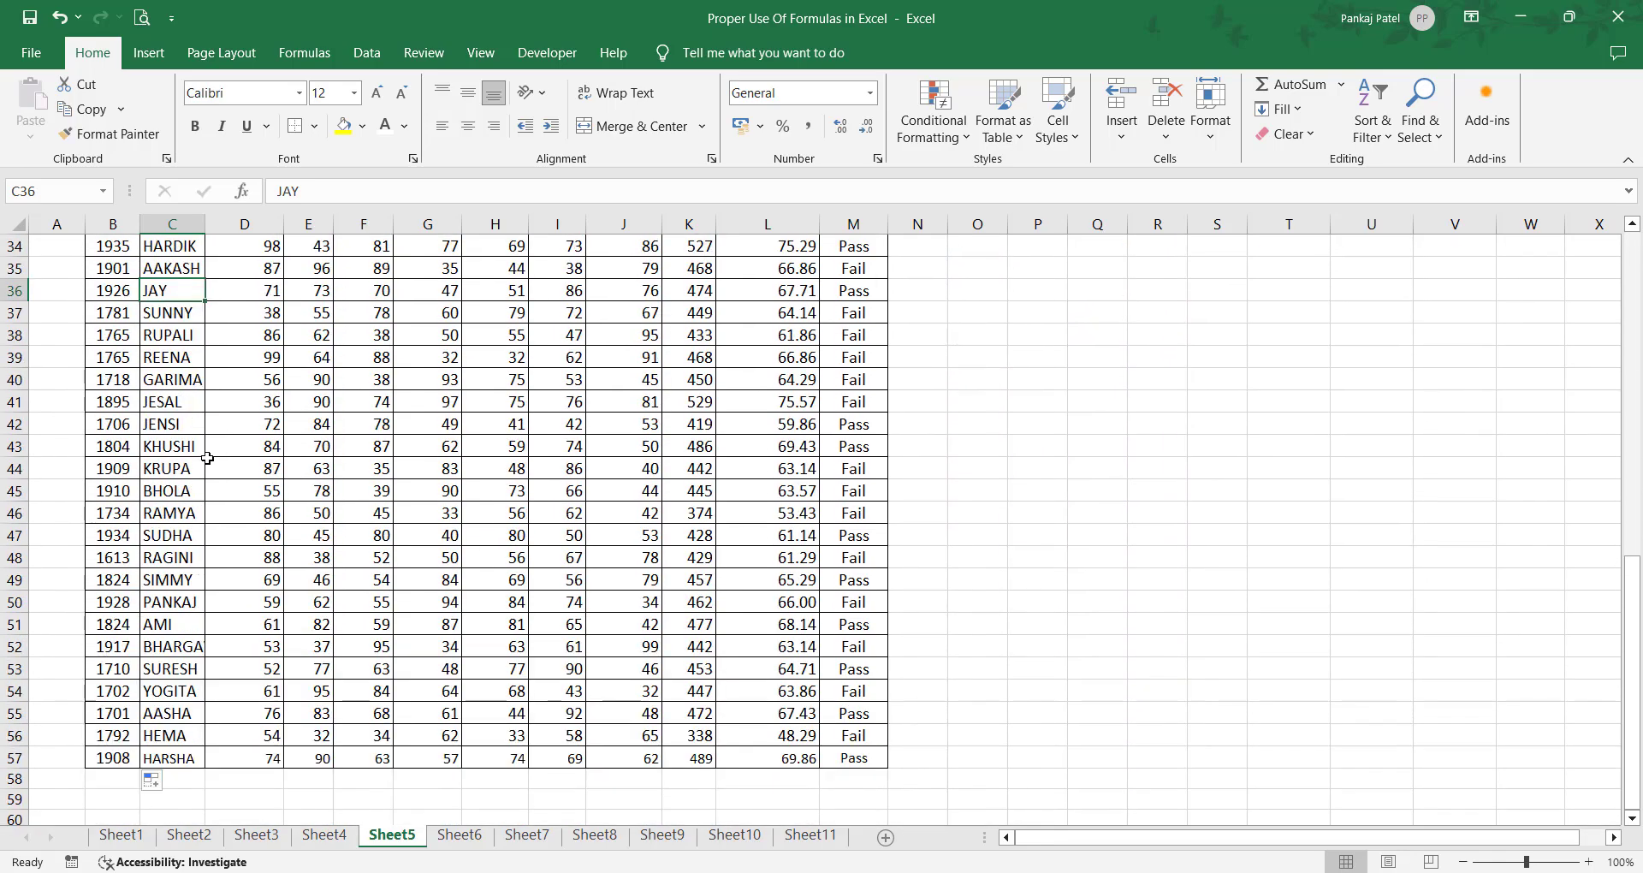
{"action": "left_click", "coordinate": [168, 492]}
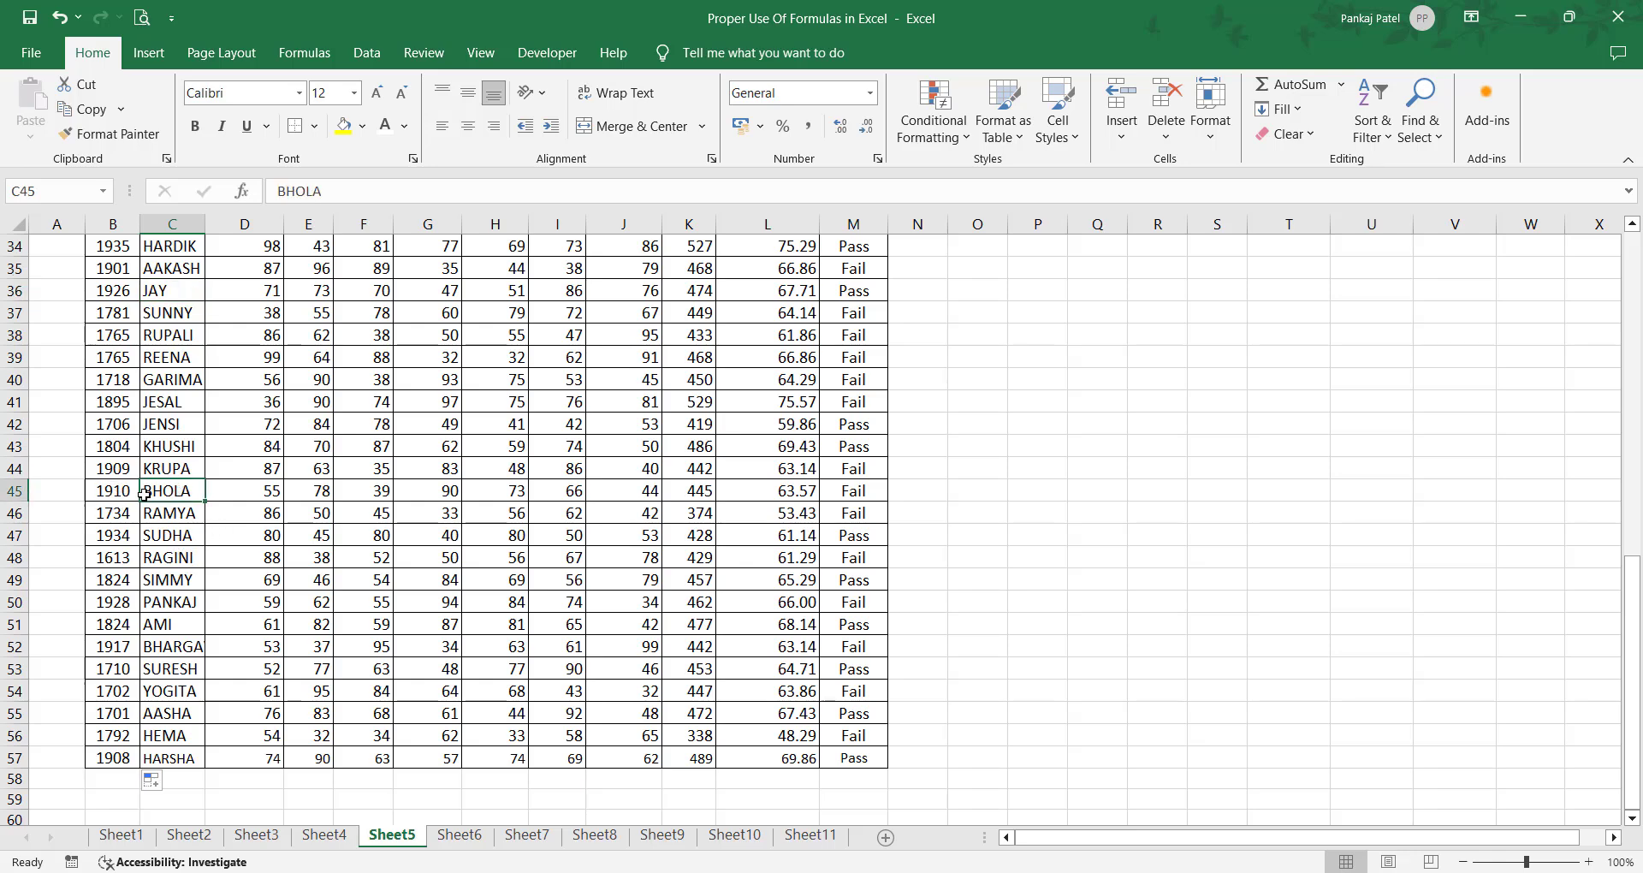
Step: Replace the lookup name in T4 with the student name from C45, and show the MATCH formula in U4
{"action": "scroll", "coordinate": [545, 512], "scroll_direction": "up", "scroll_amount": 11}
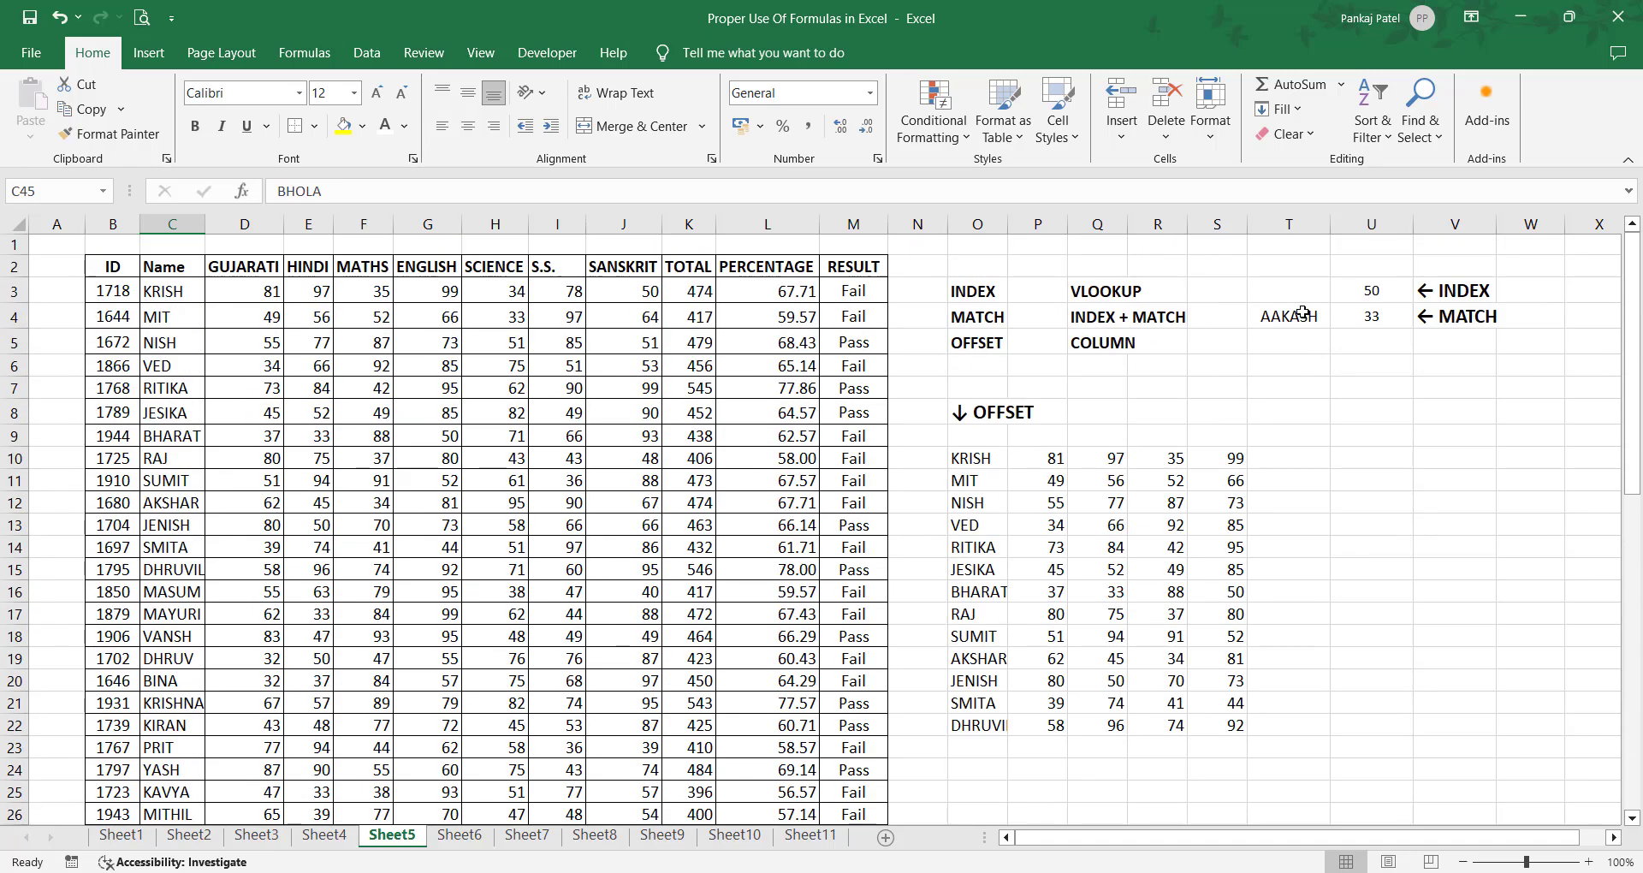
{"action": "left_click", "coordinate": [1303, 312]}
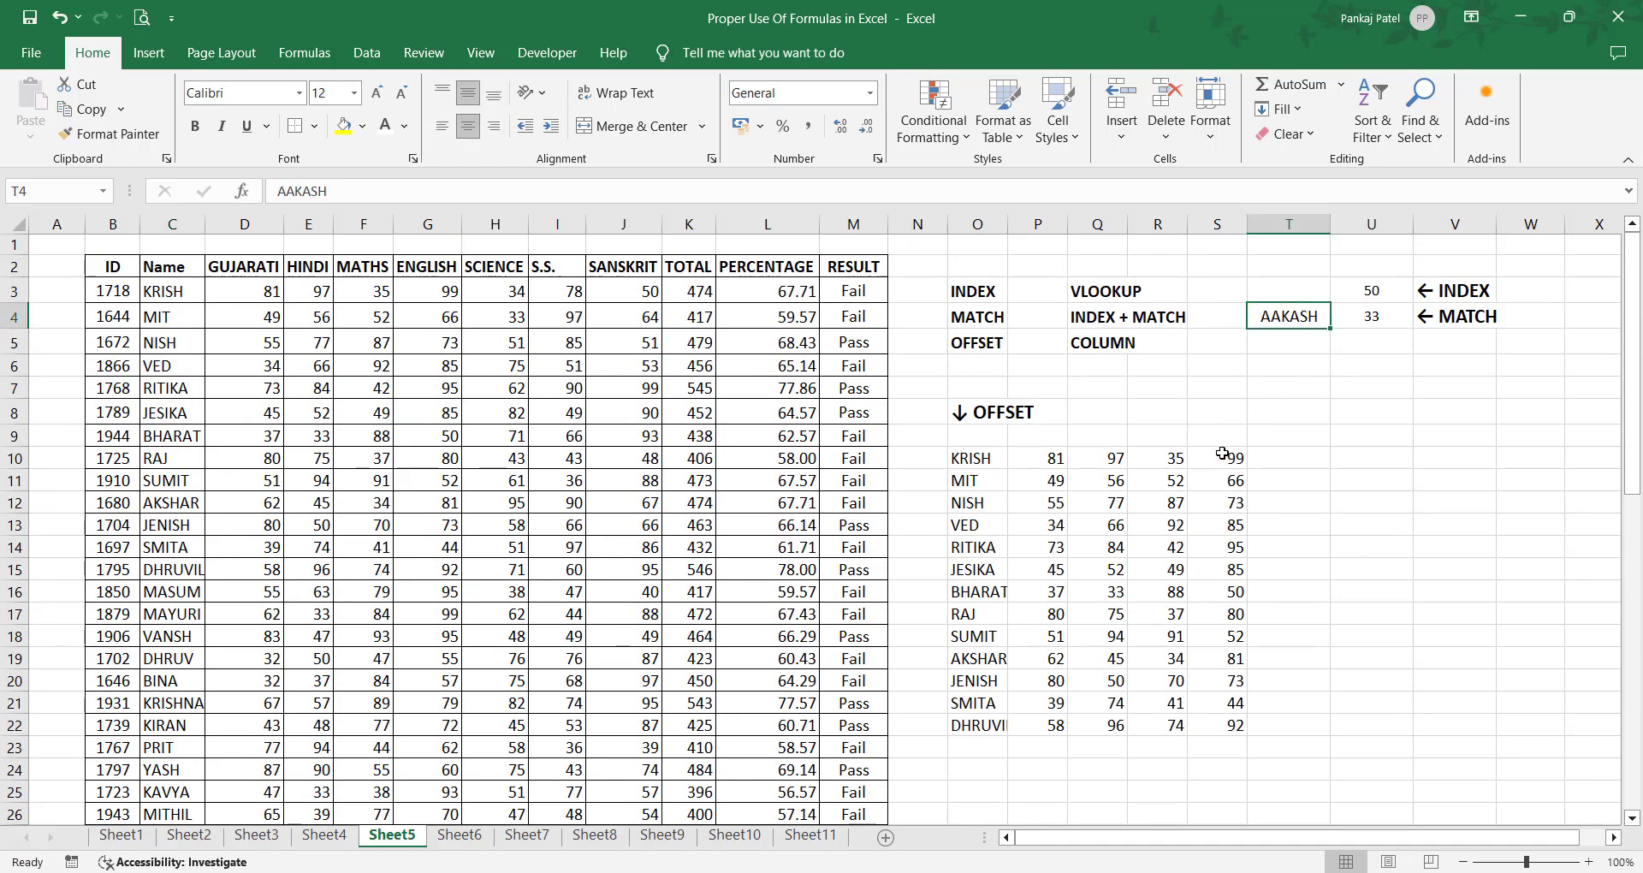
{"action": "type", "text": "BHOL"}
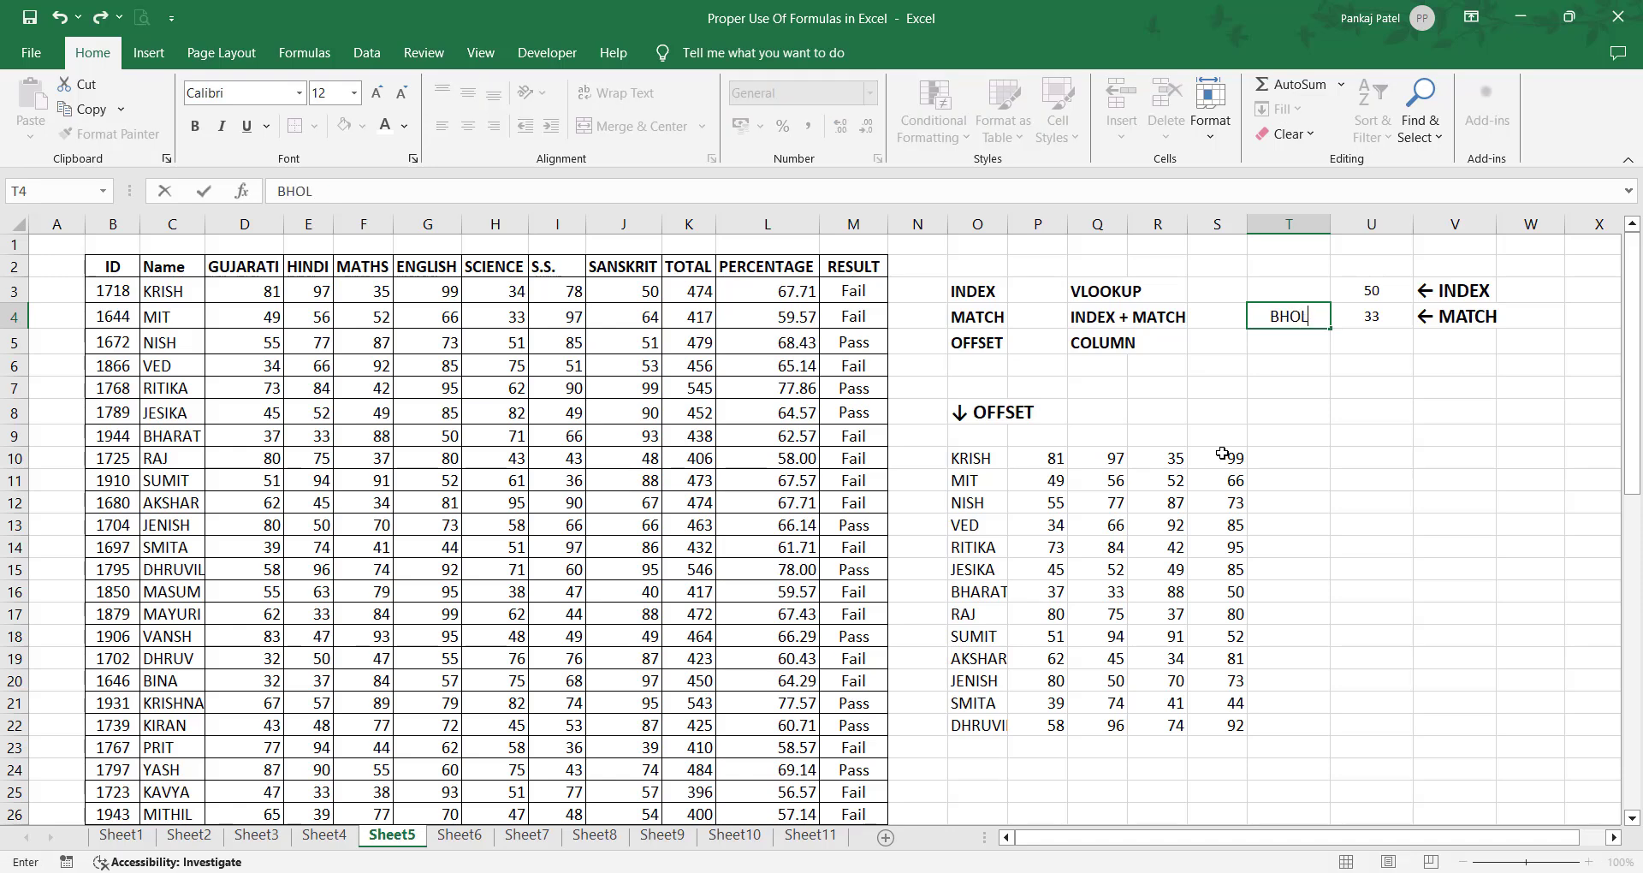
{"action": "type", "text": "A"}
{"action": "key", "text": "Return"}
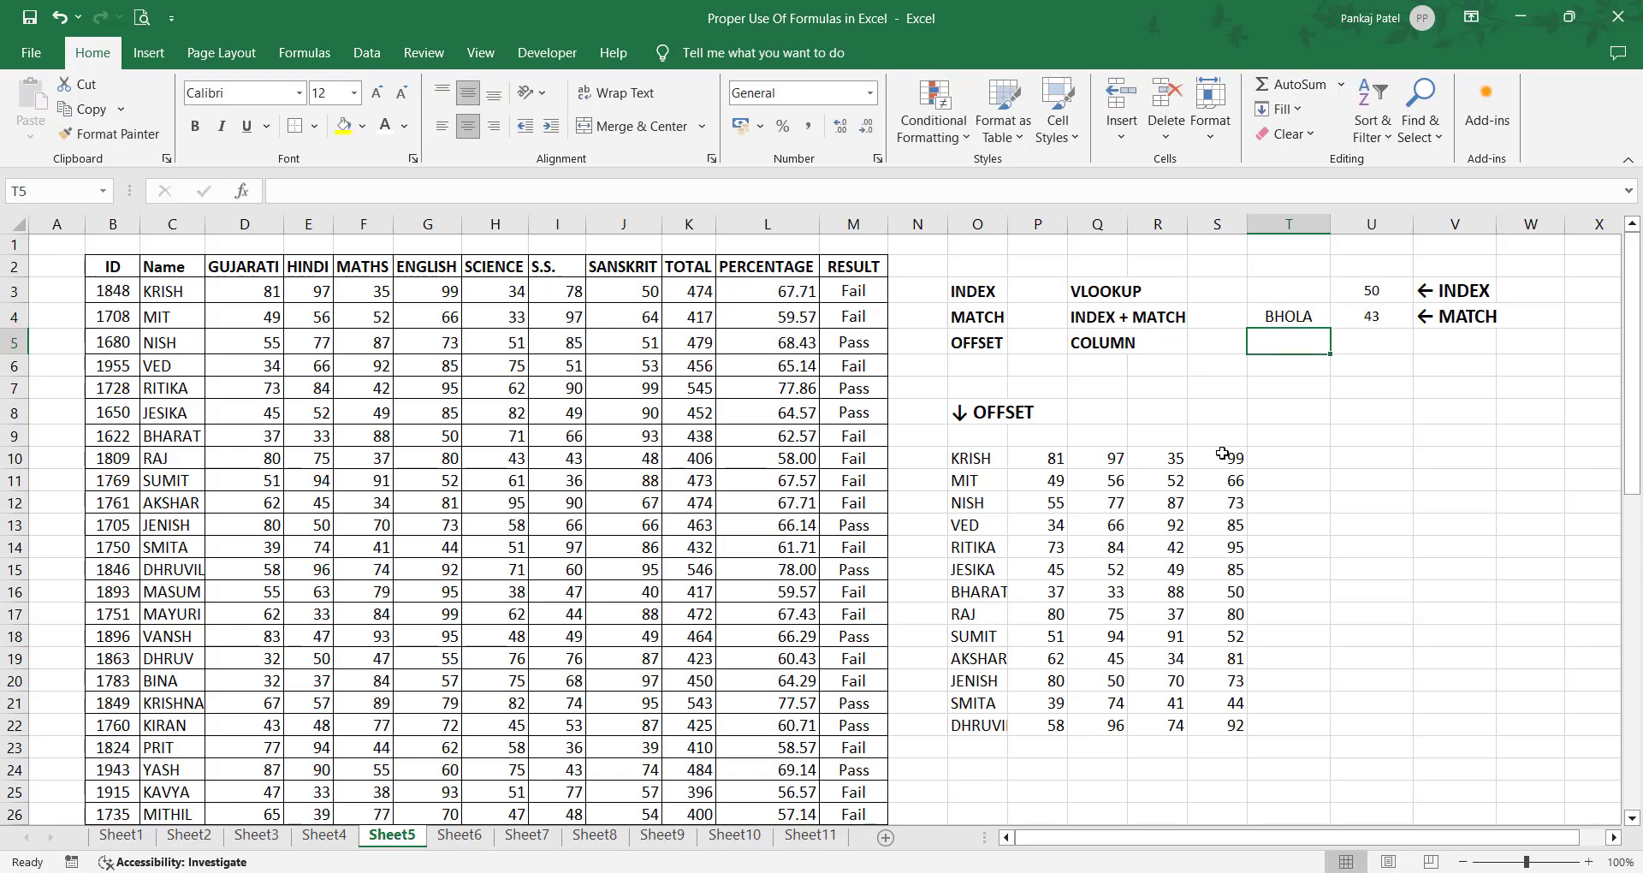
{"action": "left_click", "coordinate": [1369, 318]}
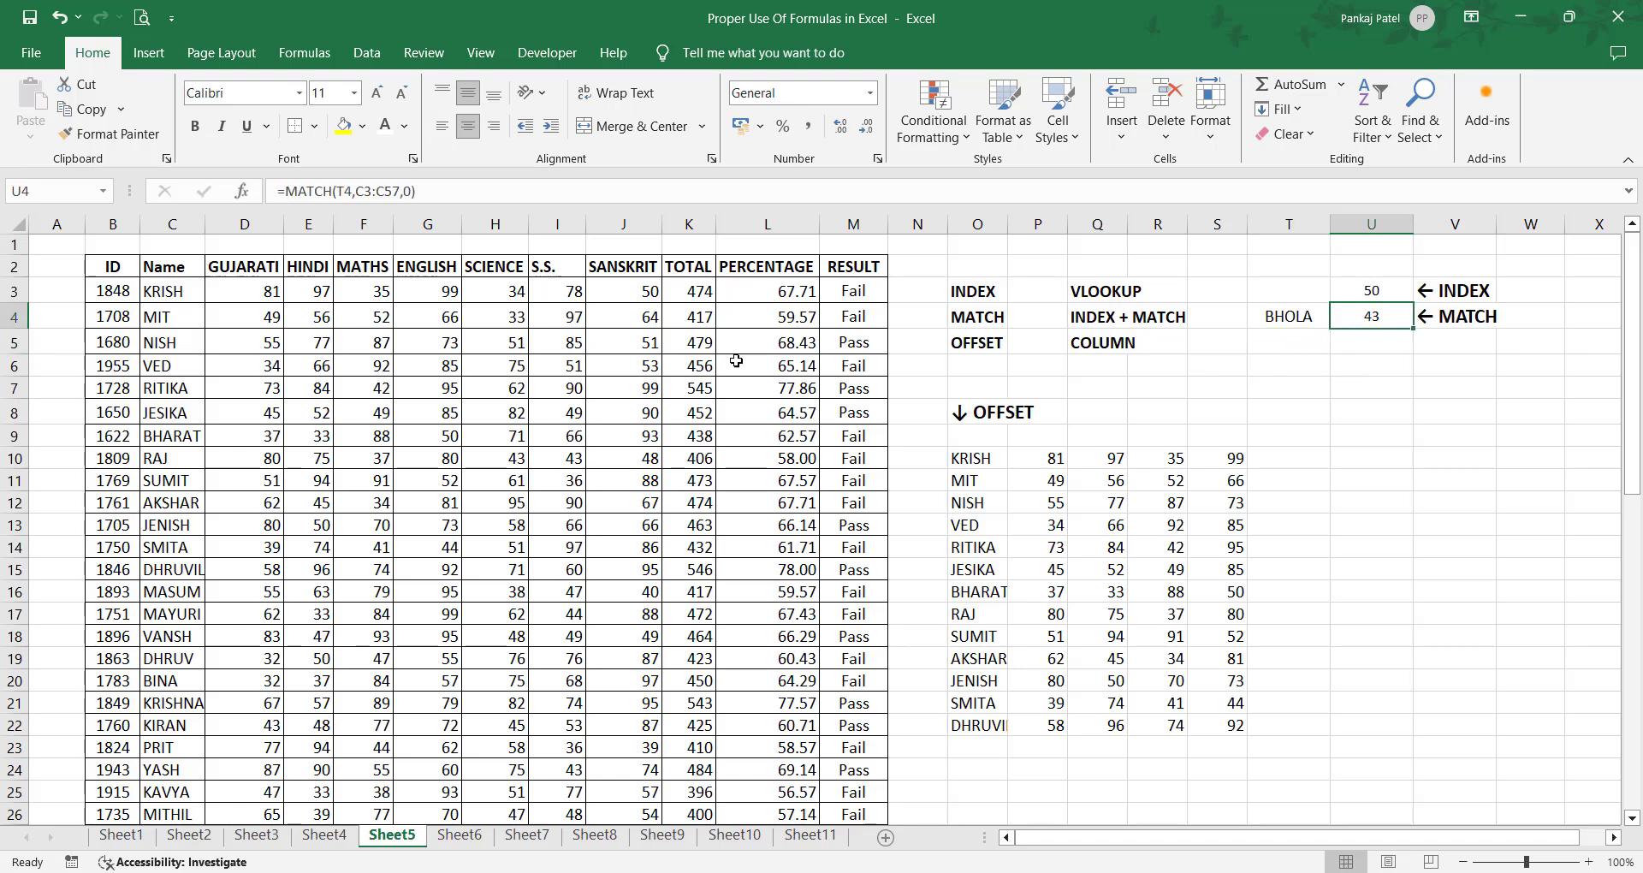
Step: Replace the random ID formulas in B3:B57 with fixed values by copying the range and pasting values over it
{"action": "left_click_drag", "start_coordinate": [113, 291], "coordinate": [125, 736]}
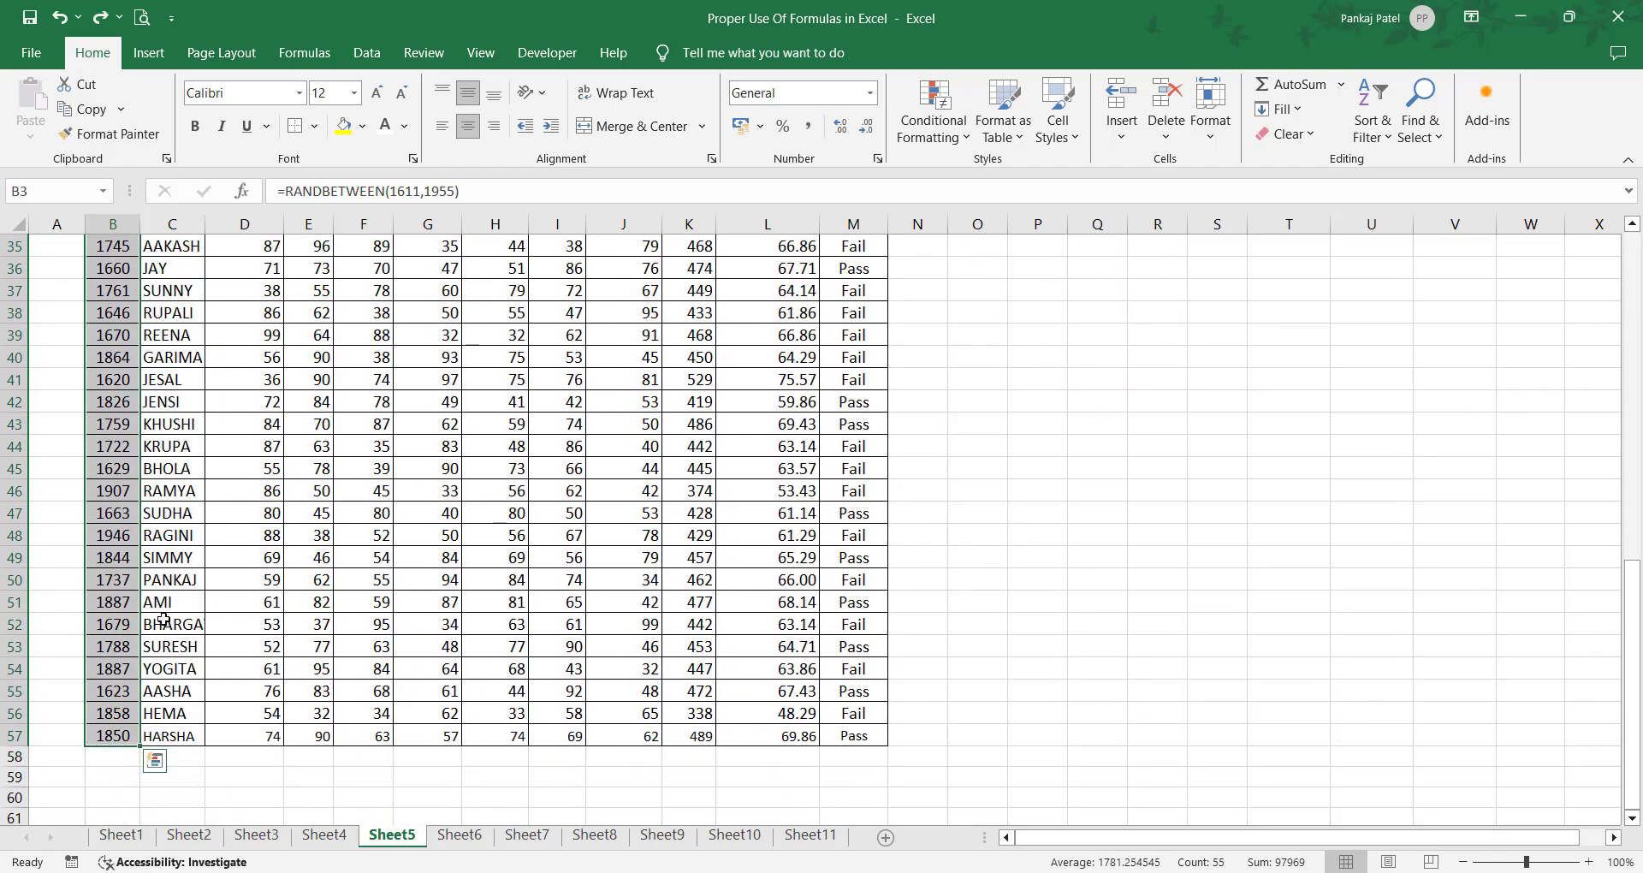
{"action": "left_click", "coordinate": [86, 109]}
{"action": "scroll", "coordinate": [85, 109], "scroll_direction": "up", "scroll_amount": 11}
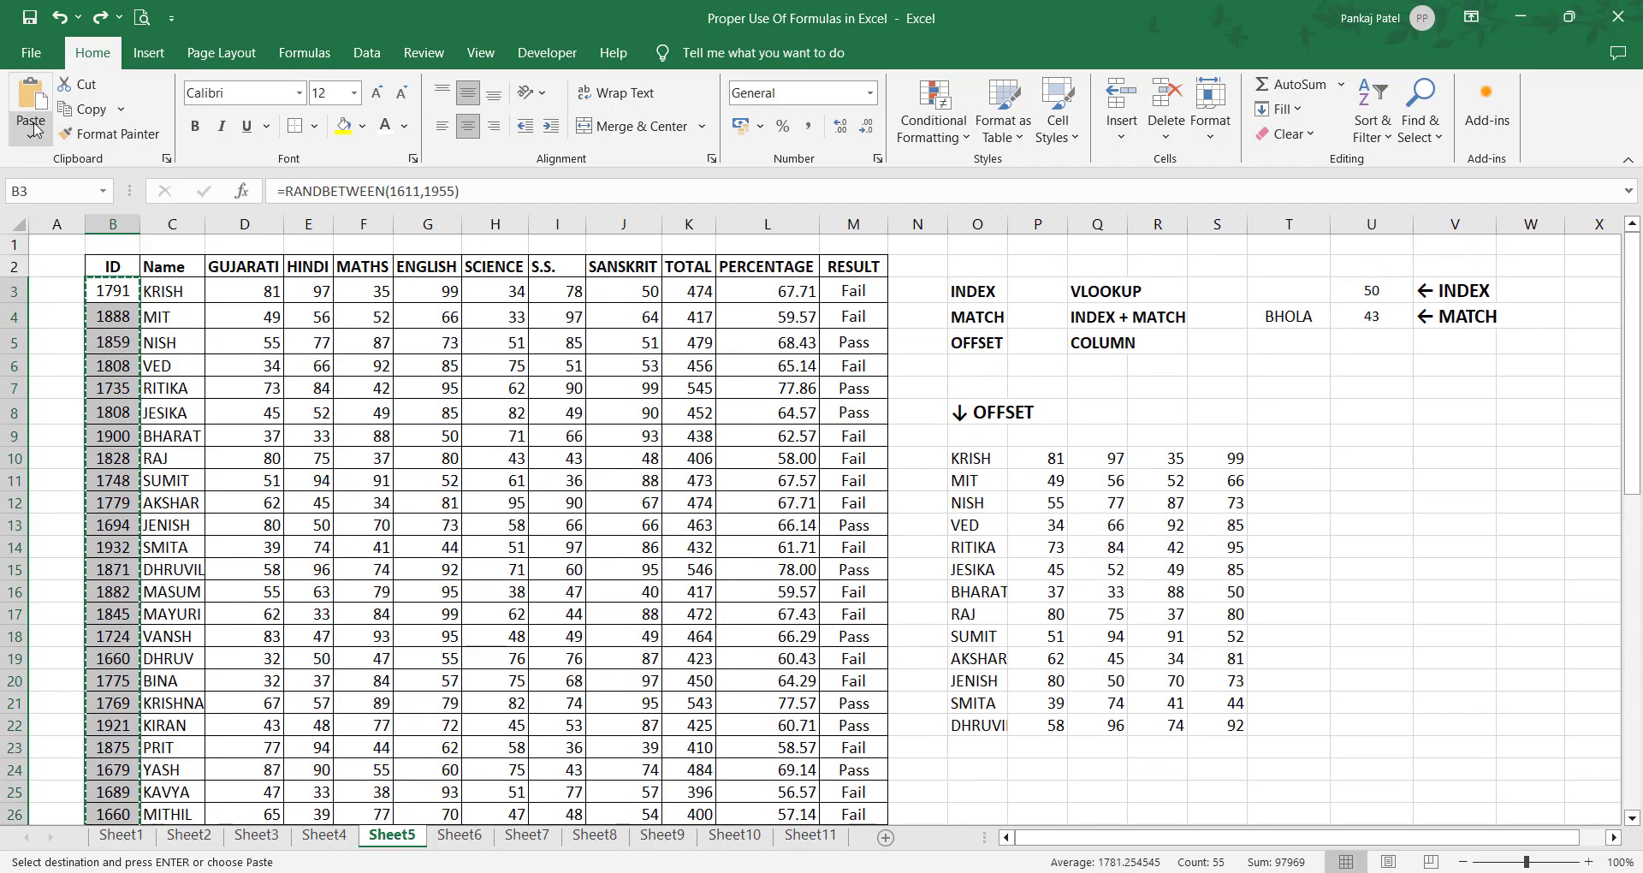
{"action": "left_click", "coordinate": [31, 142]}
{"action": "left_click", "coordinate": [27, 278]}
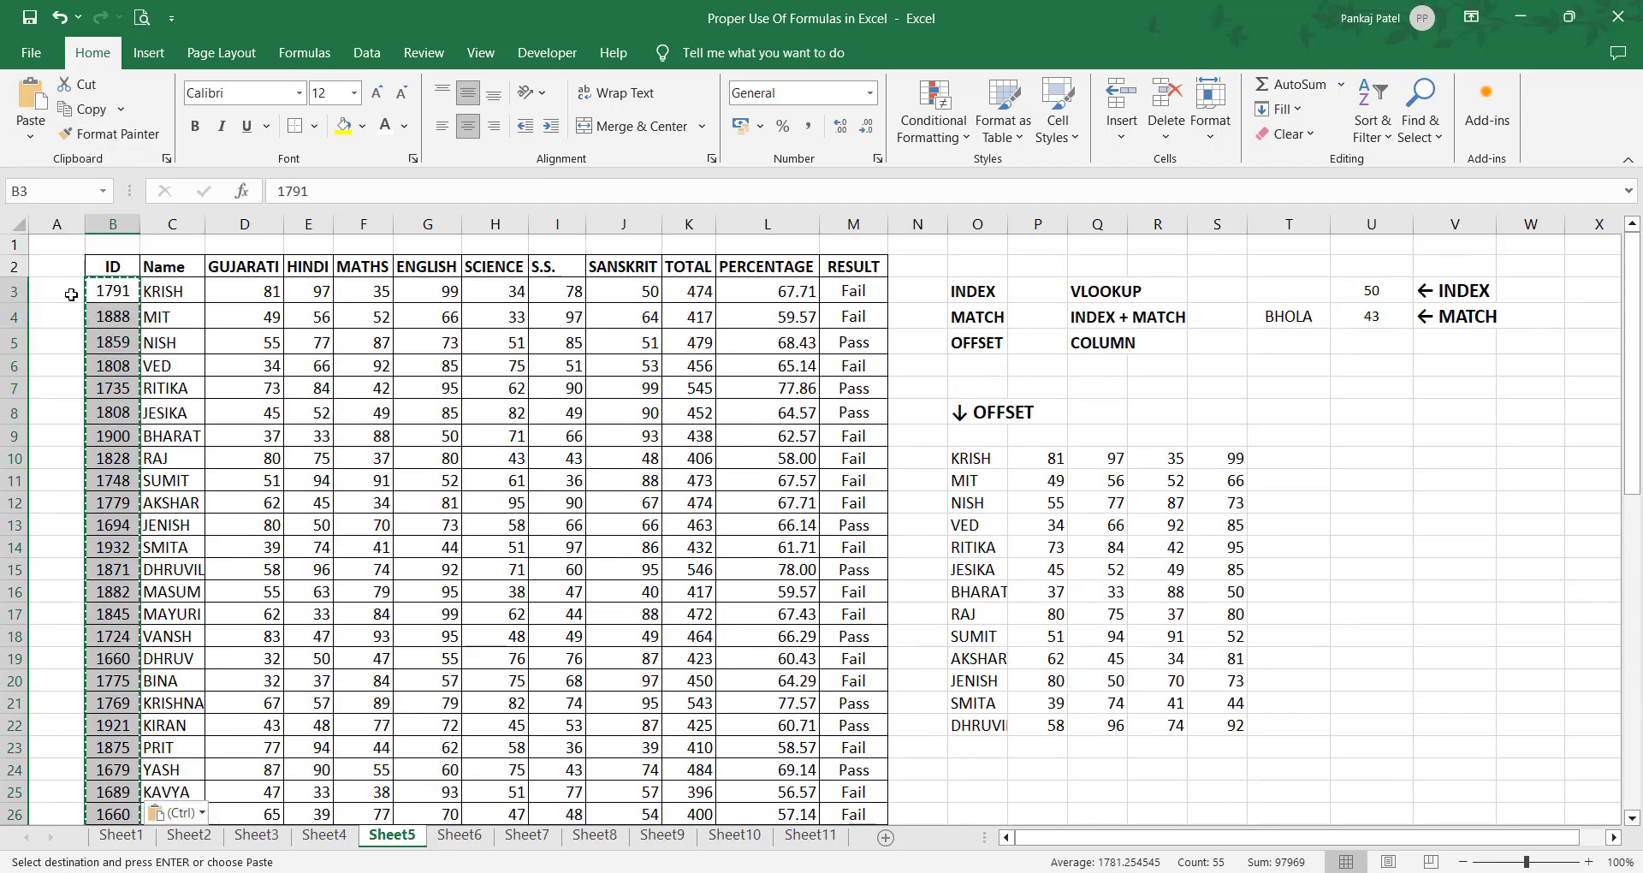
{"action": "left_click", "coordinate": [69, 296]}
{"action": "key", "text": "Escape"}
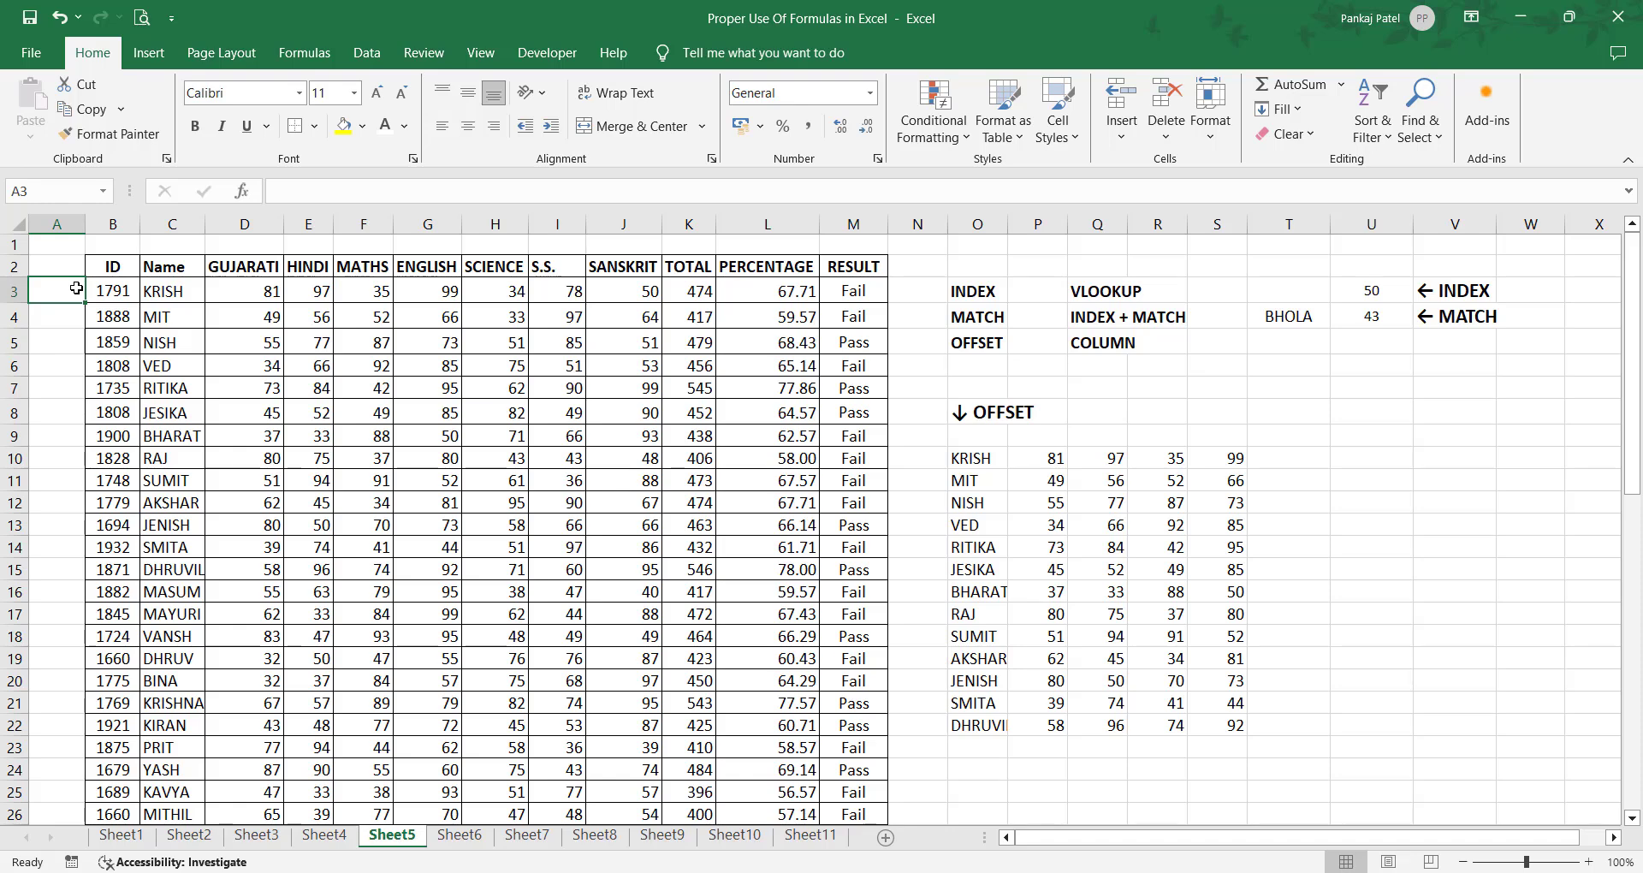
Step: Number the student records in column A, entering 1 in A3 and 2 in A4 and filling the series down
{"action": "type", "text": "1"}
{"action": "key", "text": "Return"}
{"action": "type", "text": "2"}
{"action": "key", "text": "Return"}
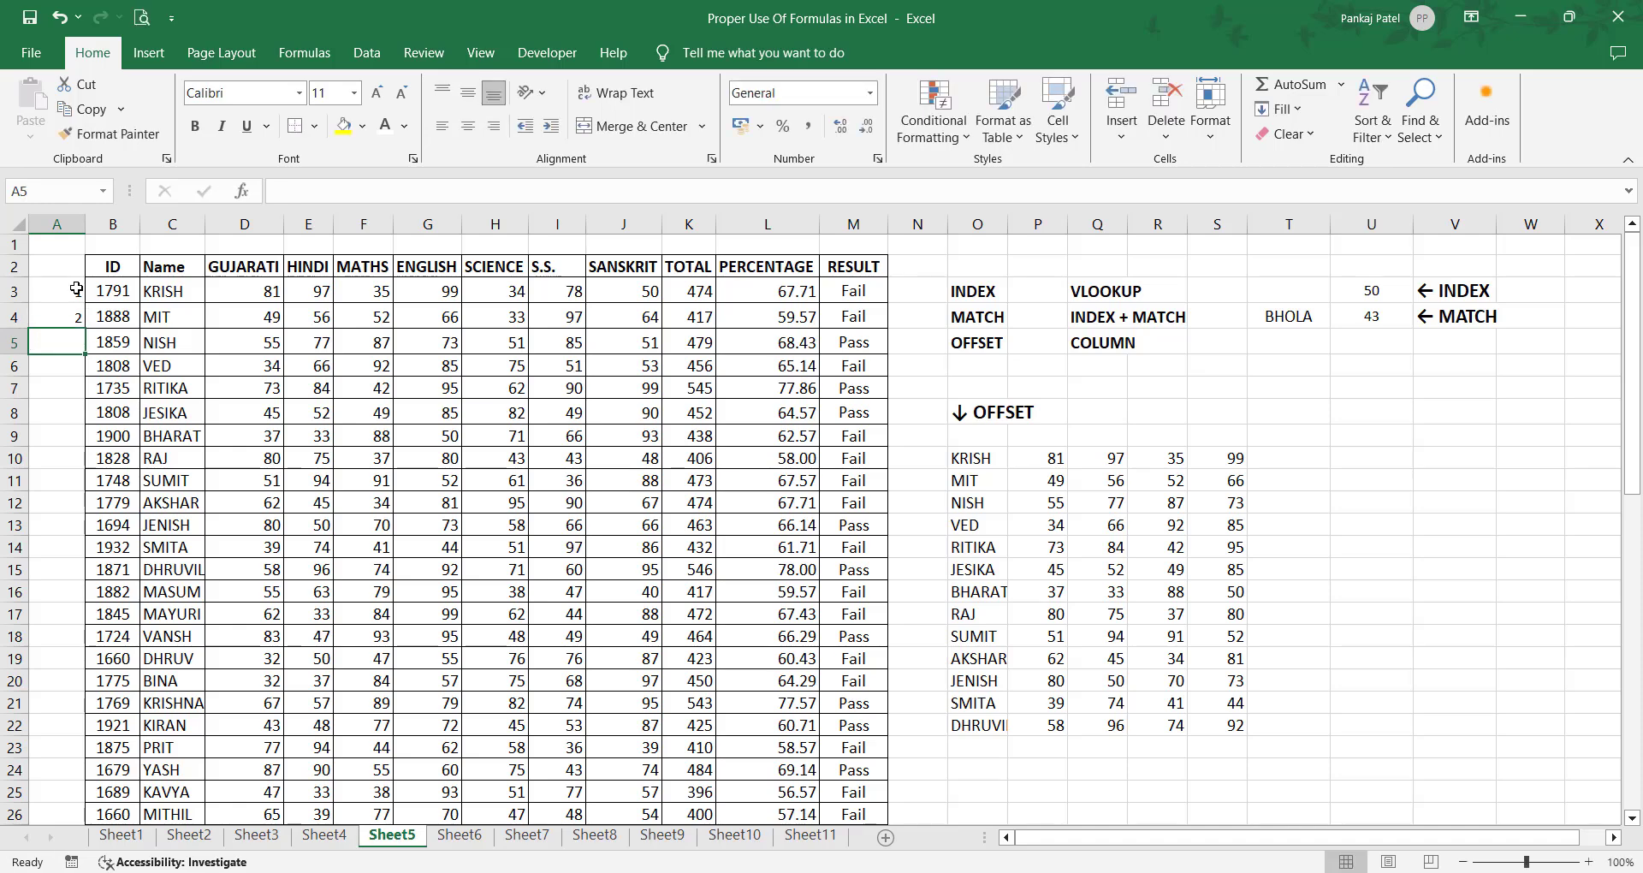
{"action": "left_click_drag", "start_coordinate": [68, 293], "coordinate": [103, 786]}
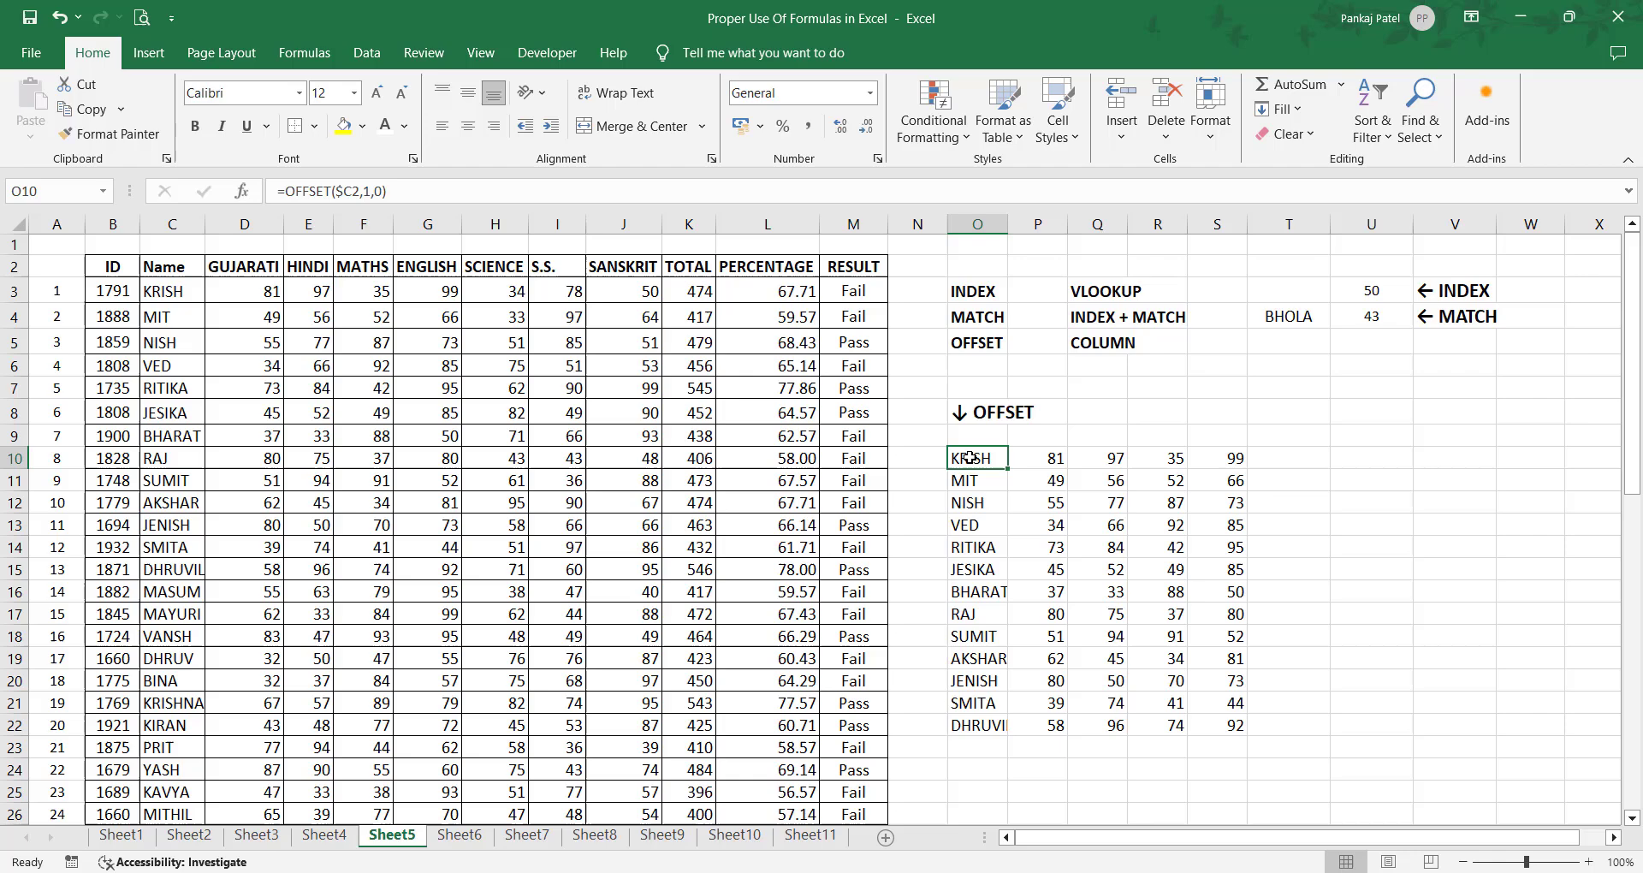
Step: Clear the old OFFSET results in O10:S22 and enter =OFFSET(C2,10,10) in O10
{"action": "left_click_drag", "start_coordinate": [972, 458], "coordinate": [1233, 725]}
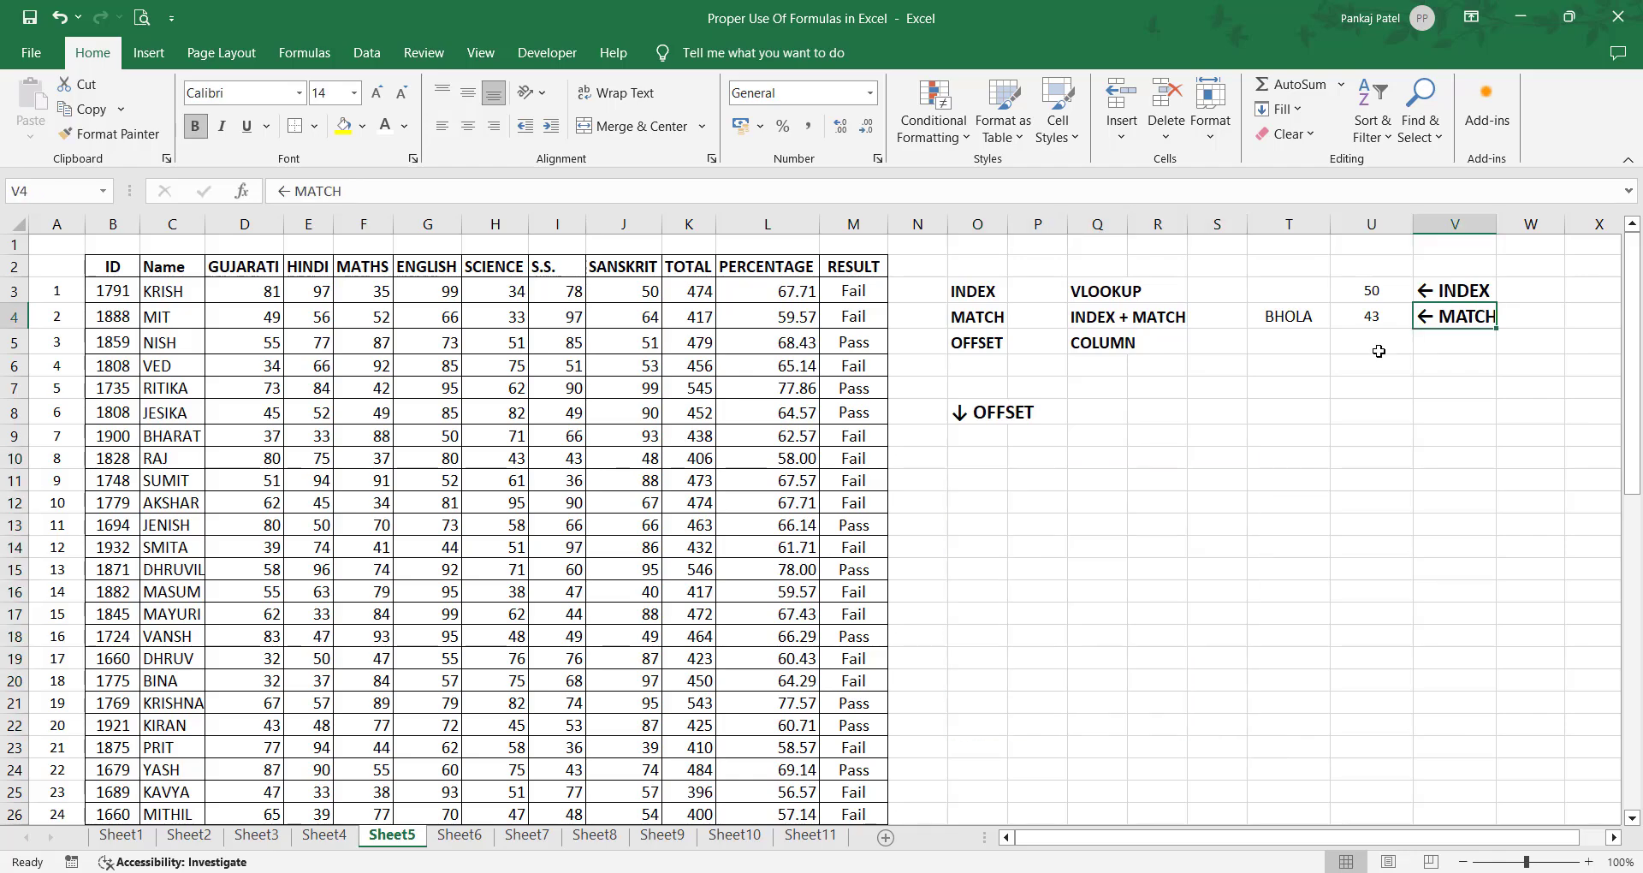
{"action": "left_click", "coordinate": [991, 416]}
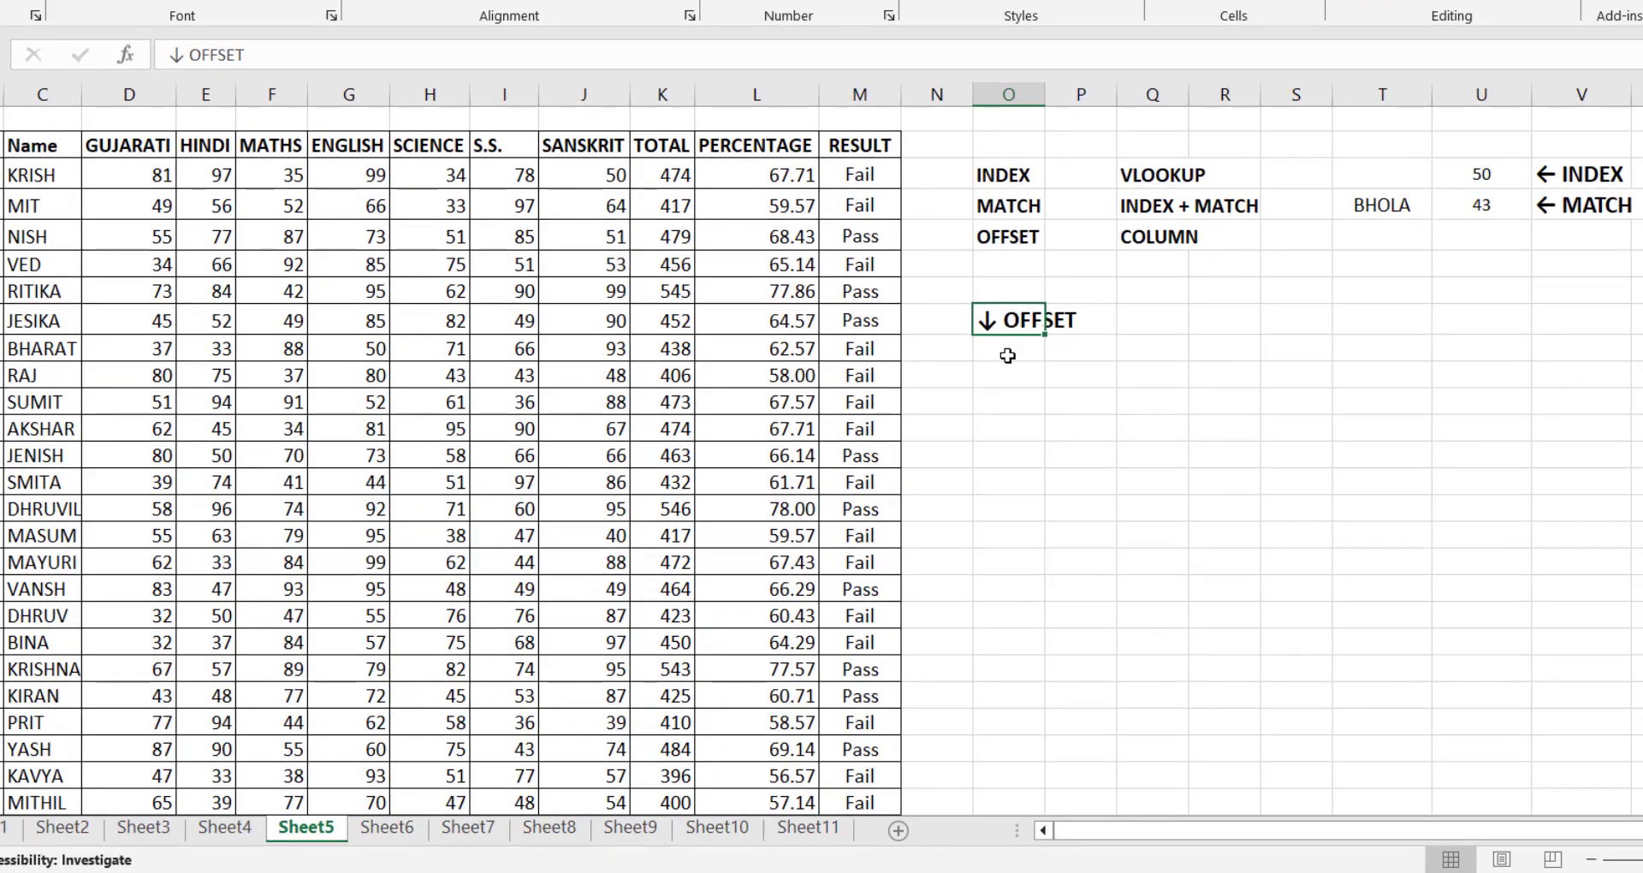
{"action": "left_click", "coordinate": [1000, 376]}
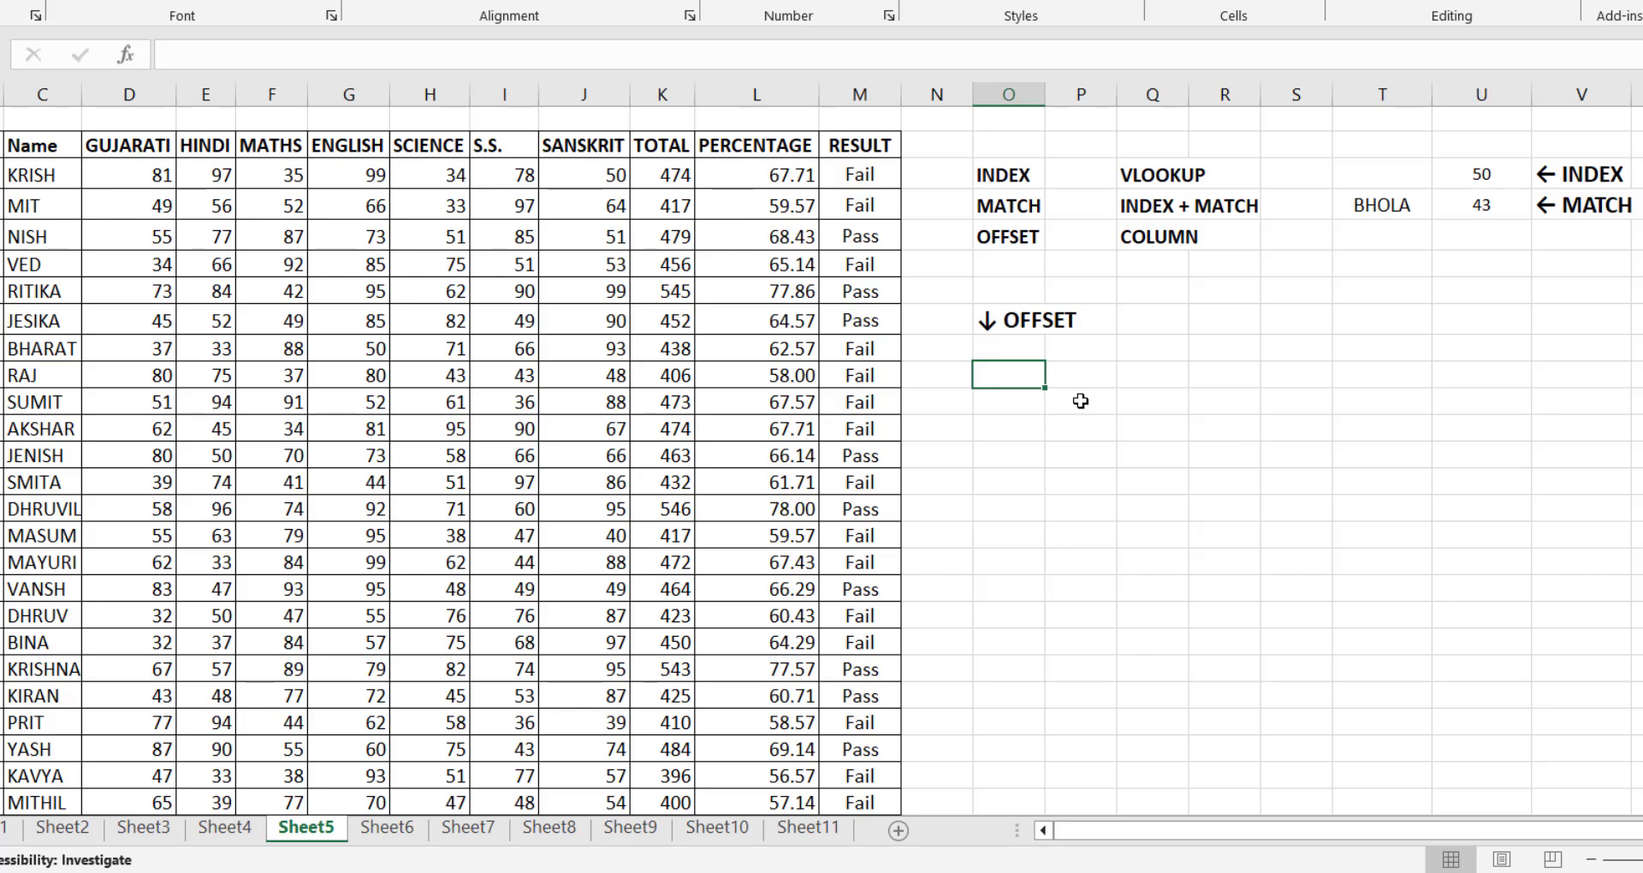
{"action": "type", "text": "=O"}
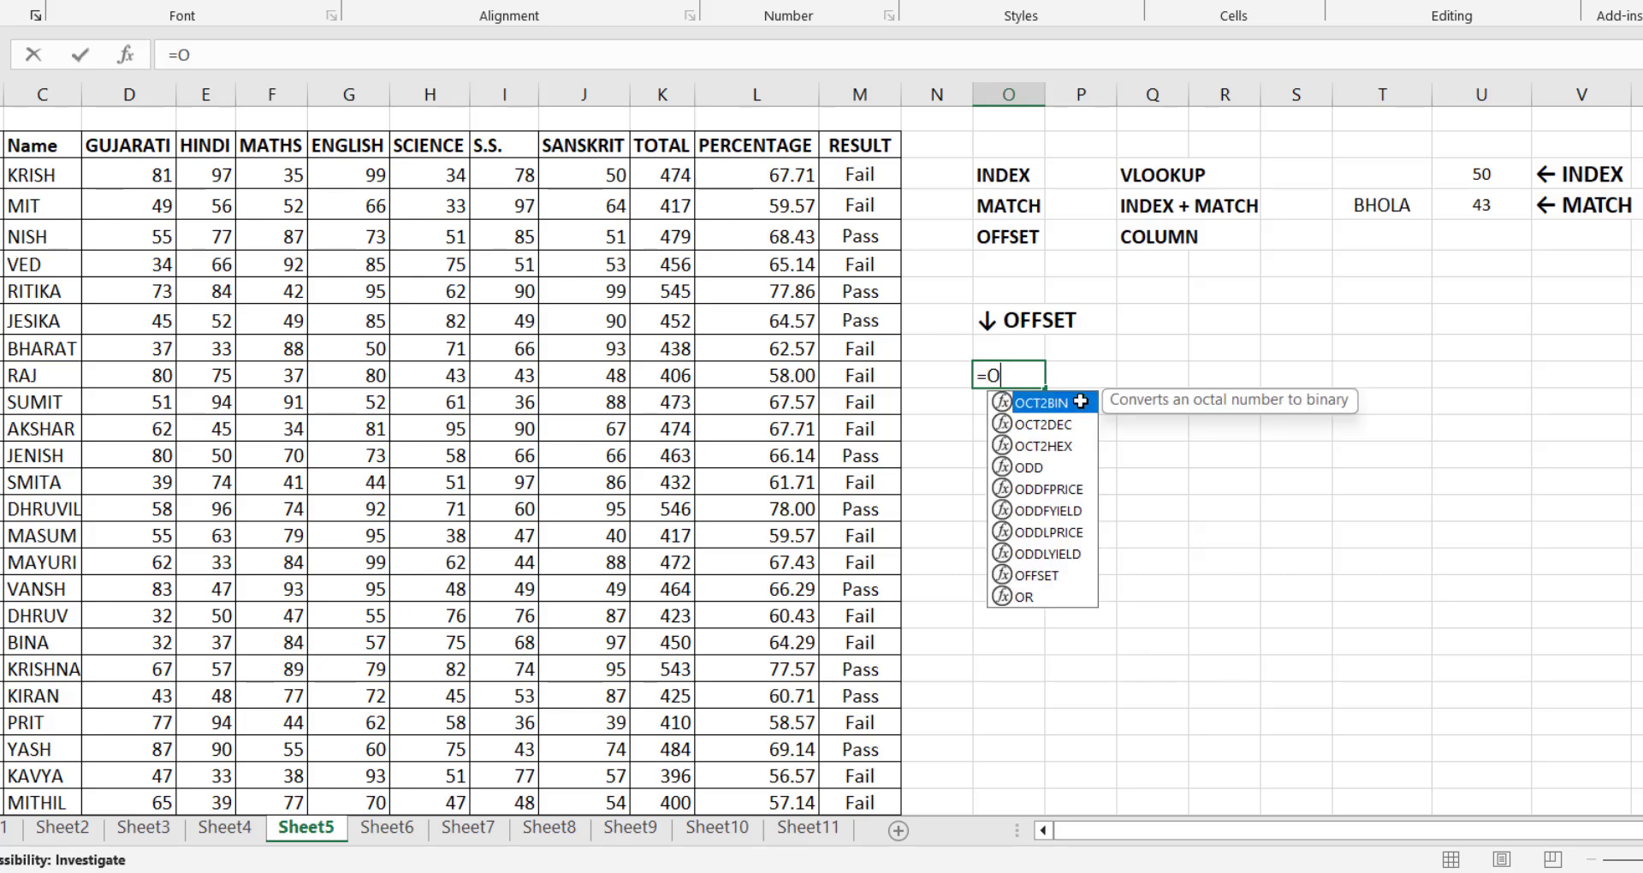
{"action": "type", "text": "FF"}
{"action": "key", "text": "Tab"}
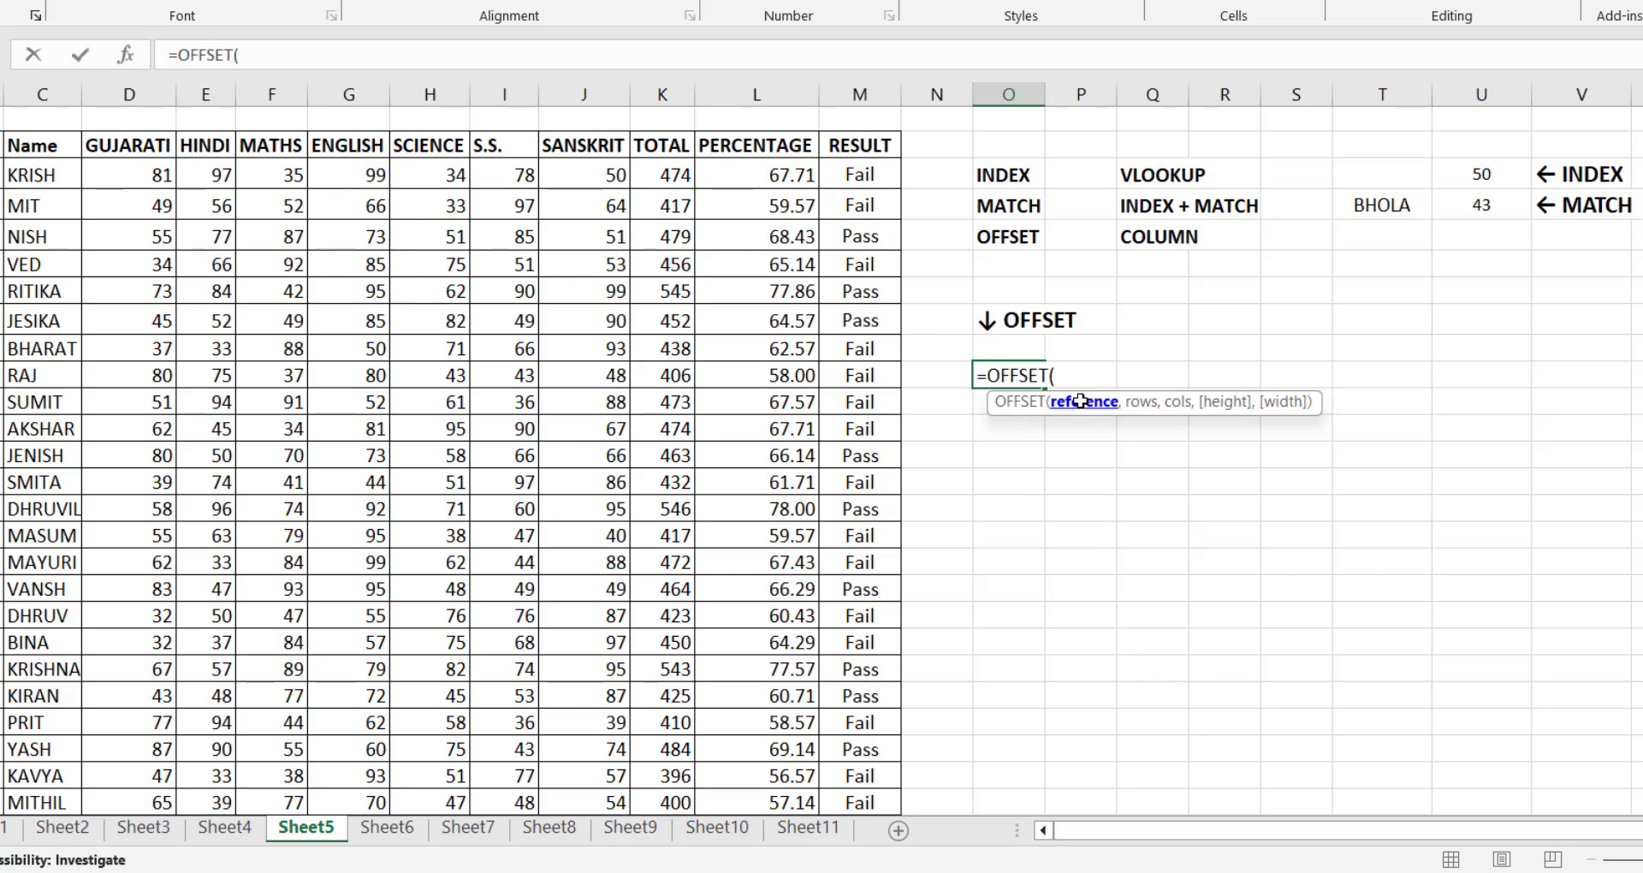
{"action": "left_click", "coordinate": [54, 144]}
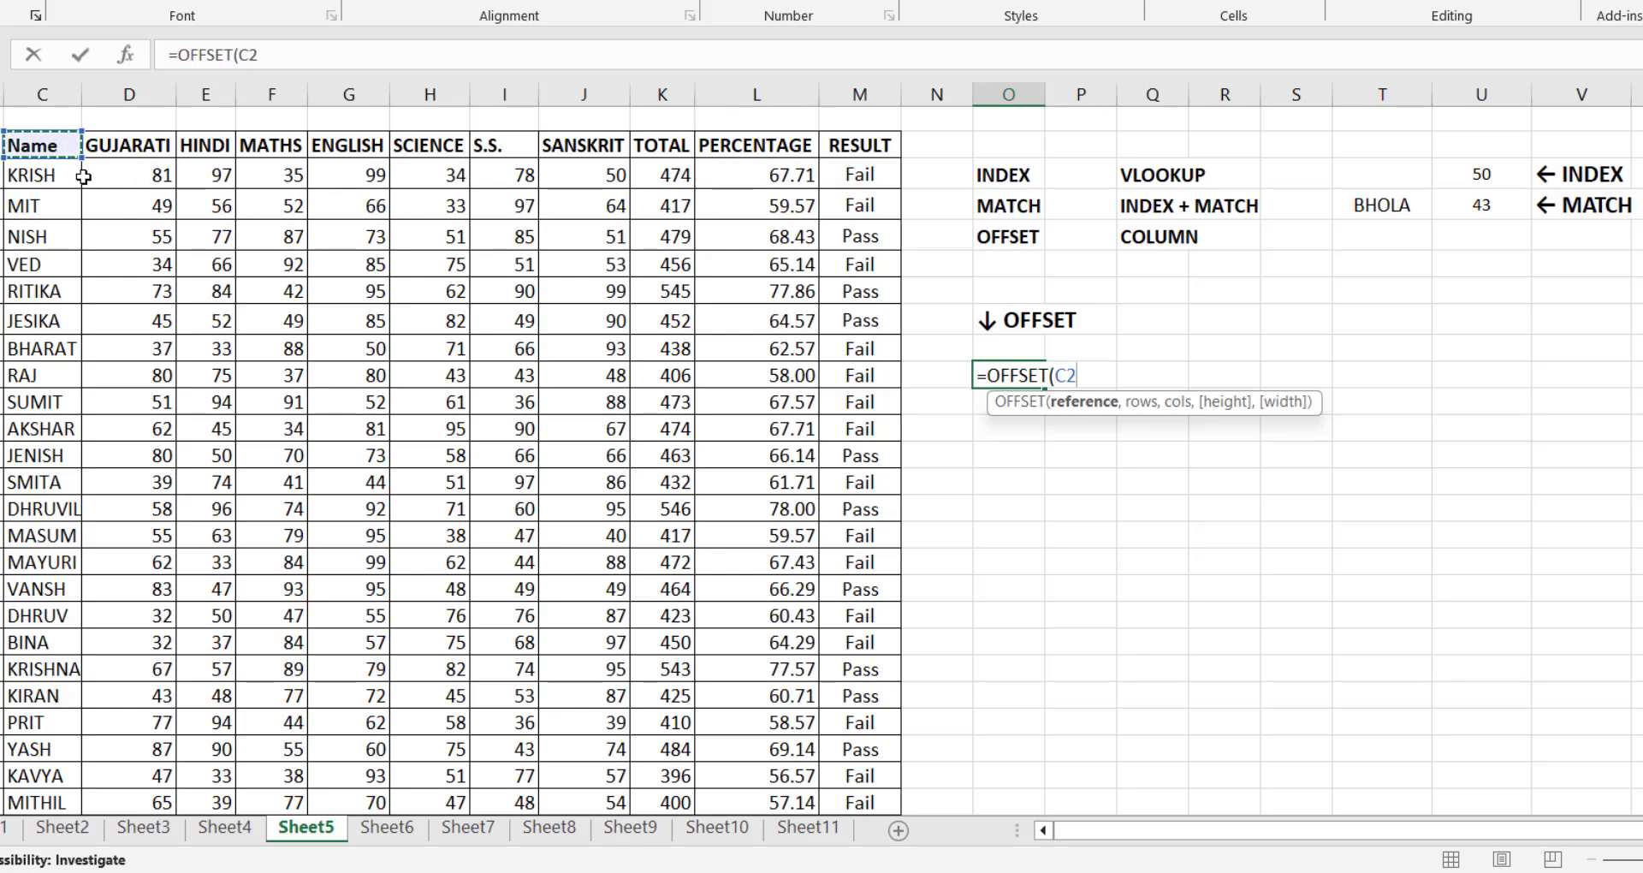
{"action": "type", "text": ",10"}
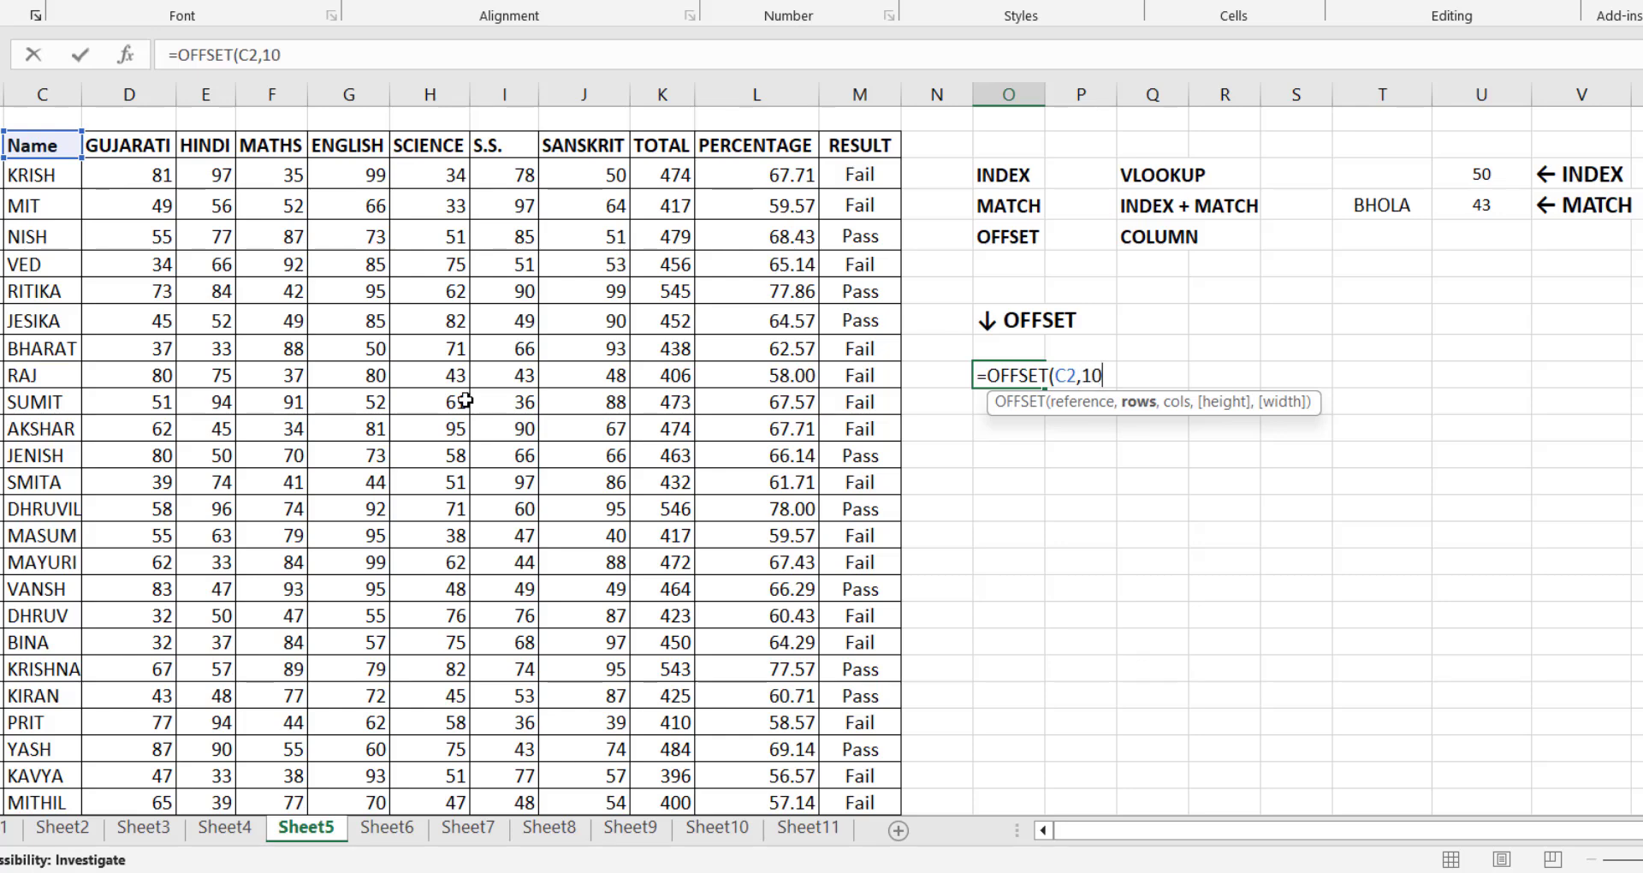
{"action": "type", "text": ","}
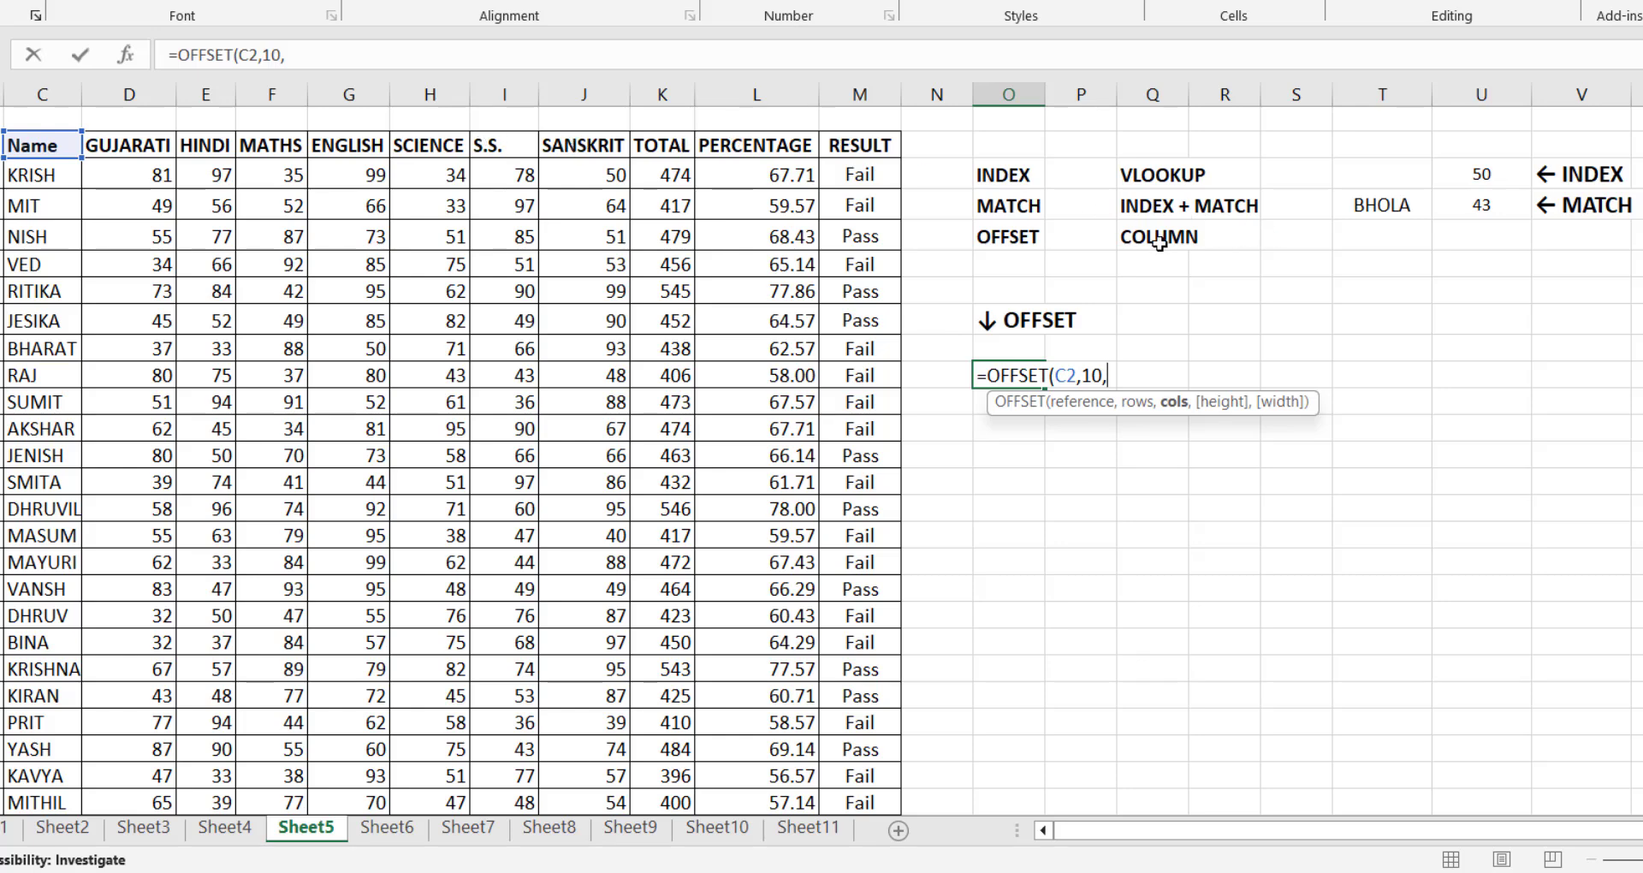
{"action": "type", "text": "10)"}
{"action": "key", "text": "Return"}
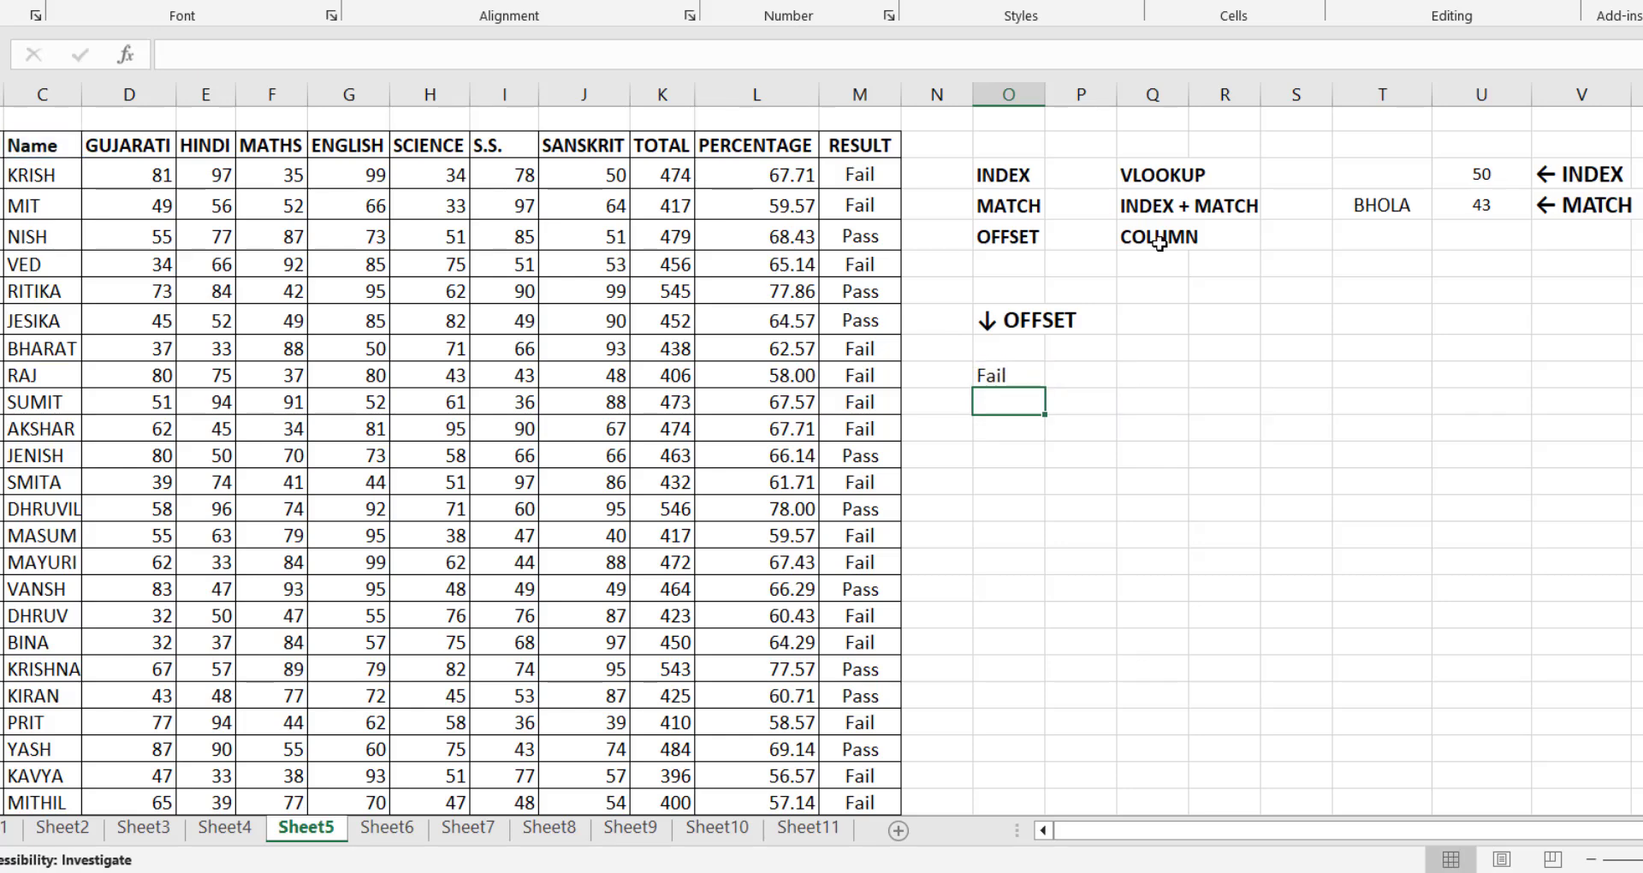
Step: Check the OFFSET formula in O10 against the student name in C12 and the result in M12
{"action": "left_click", "coordinate": [1012, 373]}
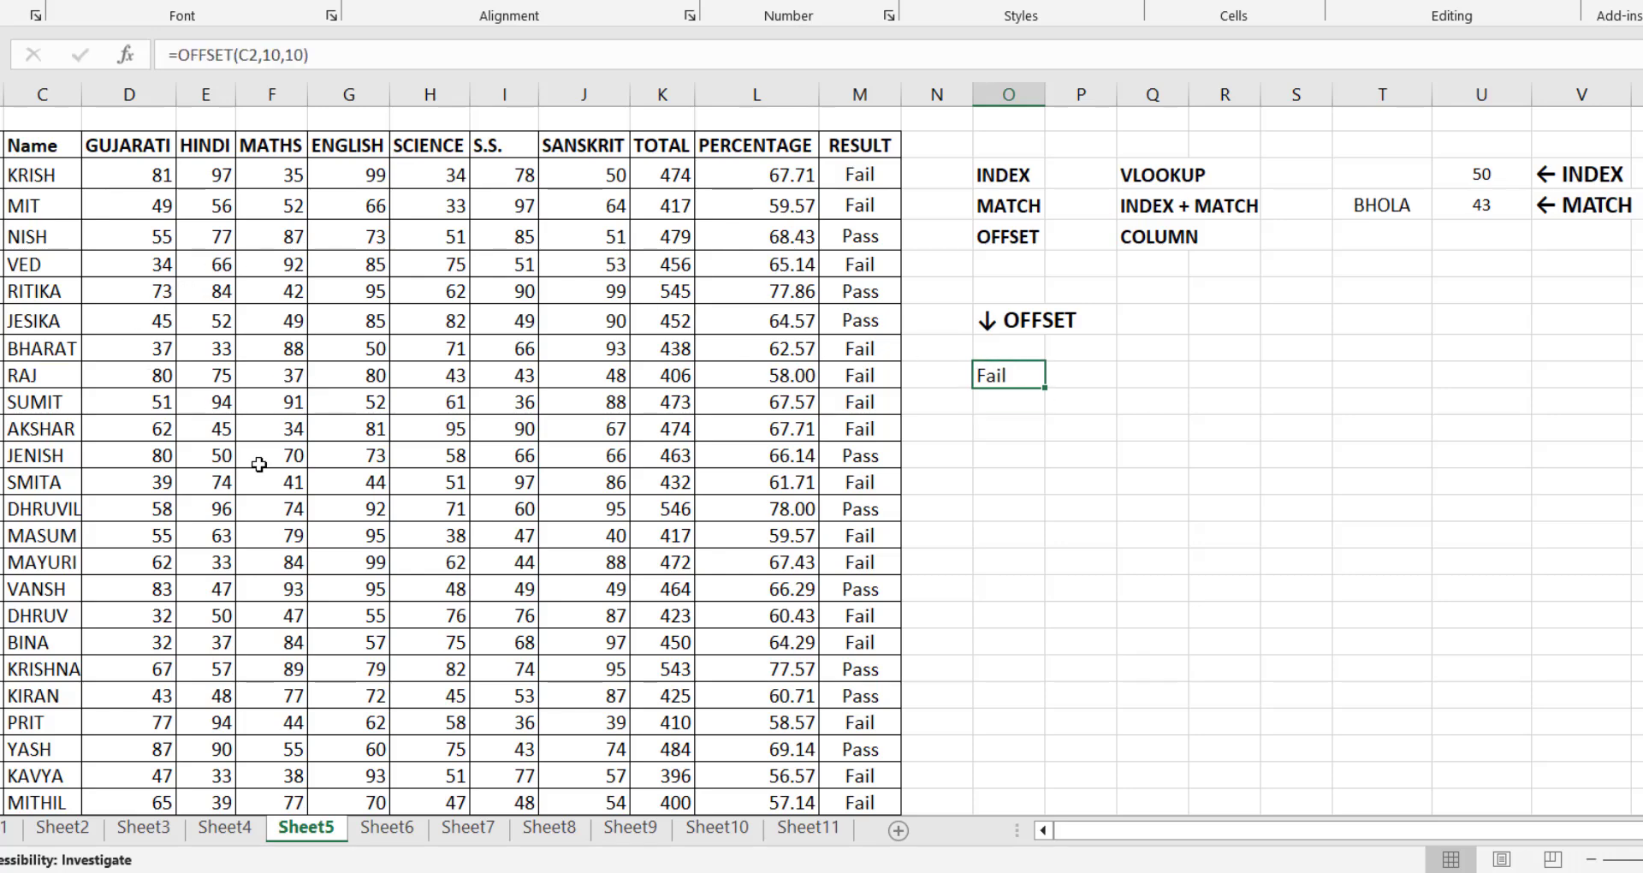
{"action": "left_click", "coordinate": [36, 427]}
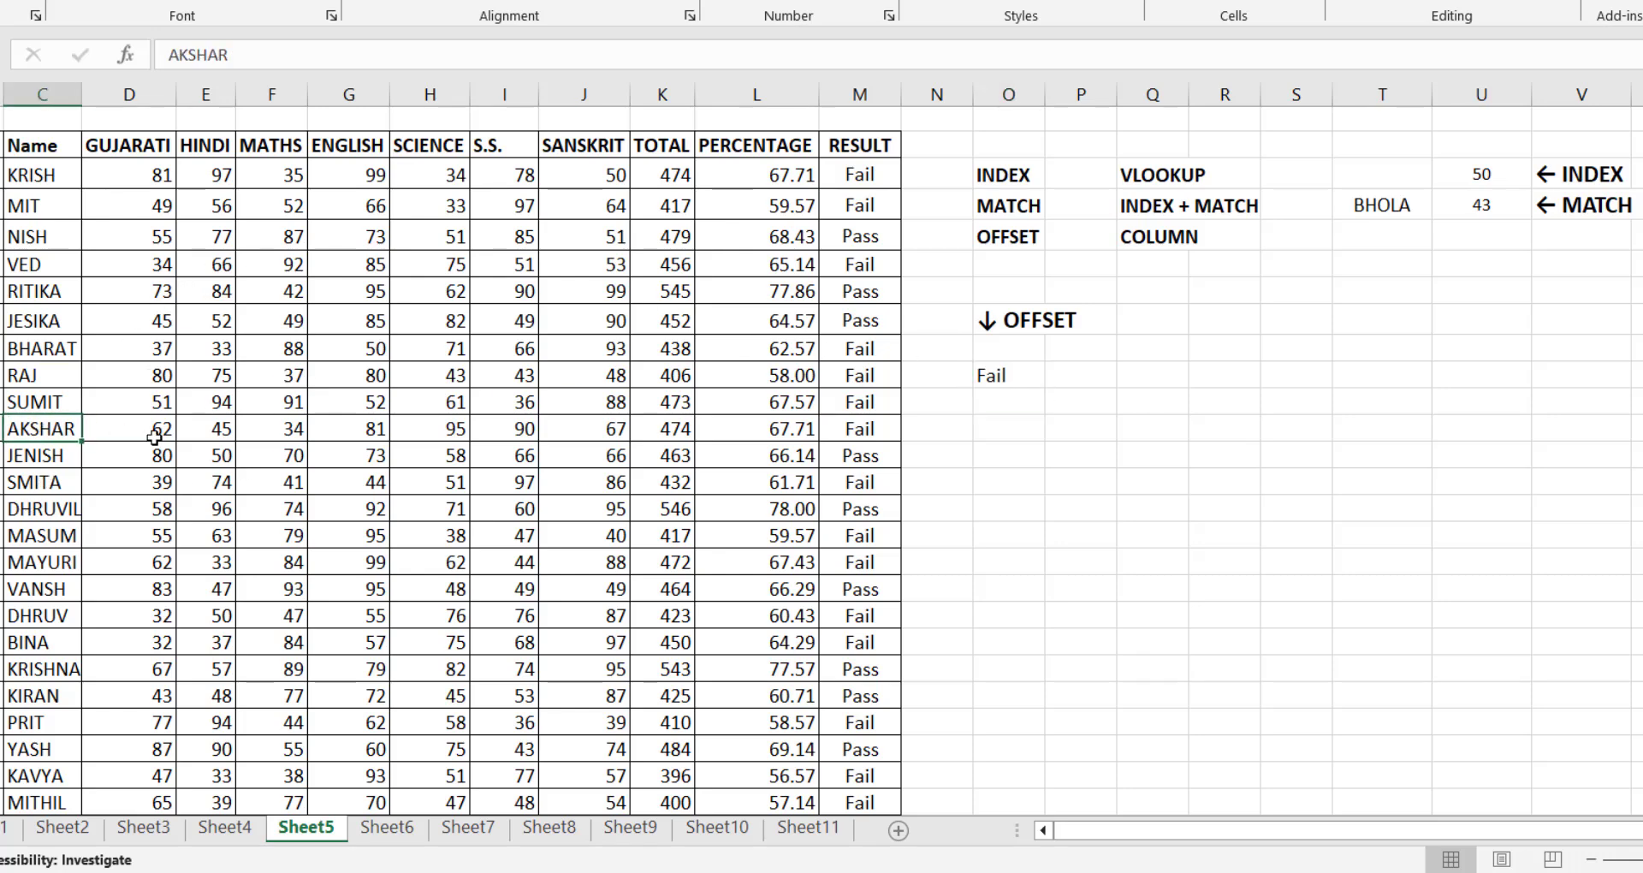
{"action": "left_click", "coordinate": [878, 429]}
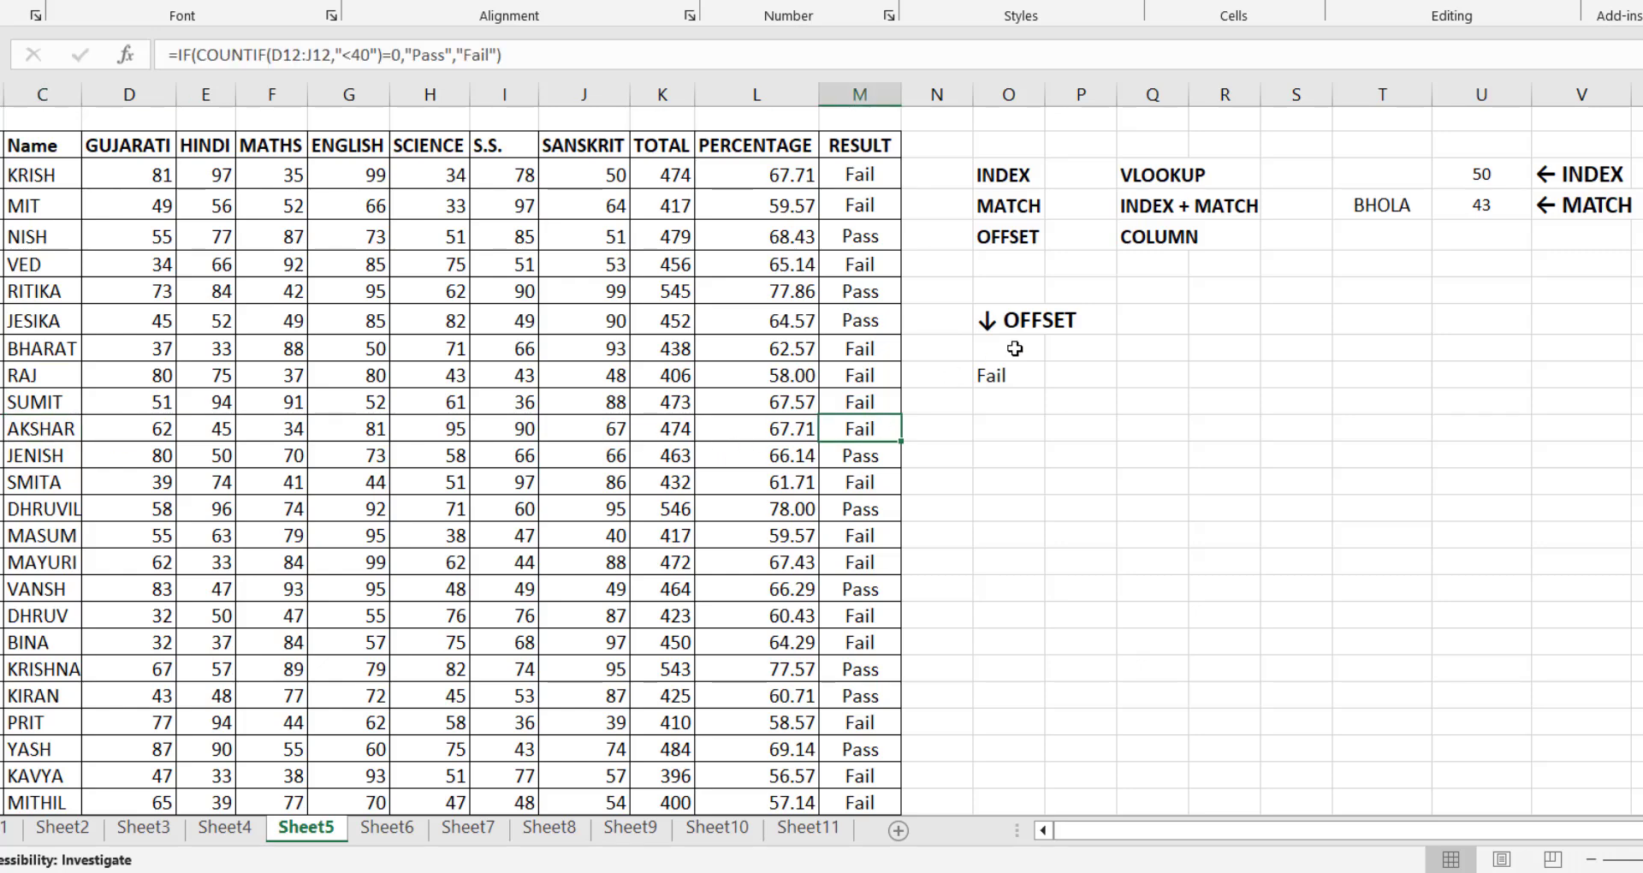
Step: Enter =OFFSET($C2,1,0) in O12, locking only the column of the reference, and fill it down to O25
{"action": "left_click", "coordinate": [1004, 429]}
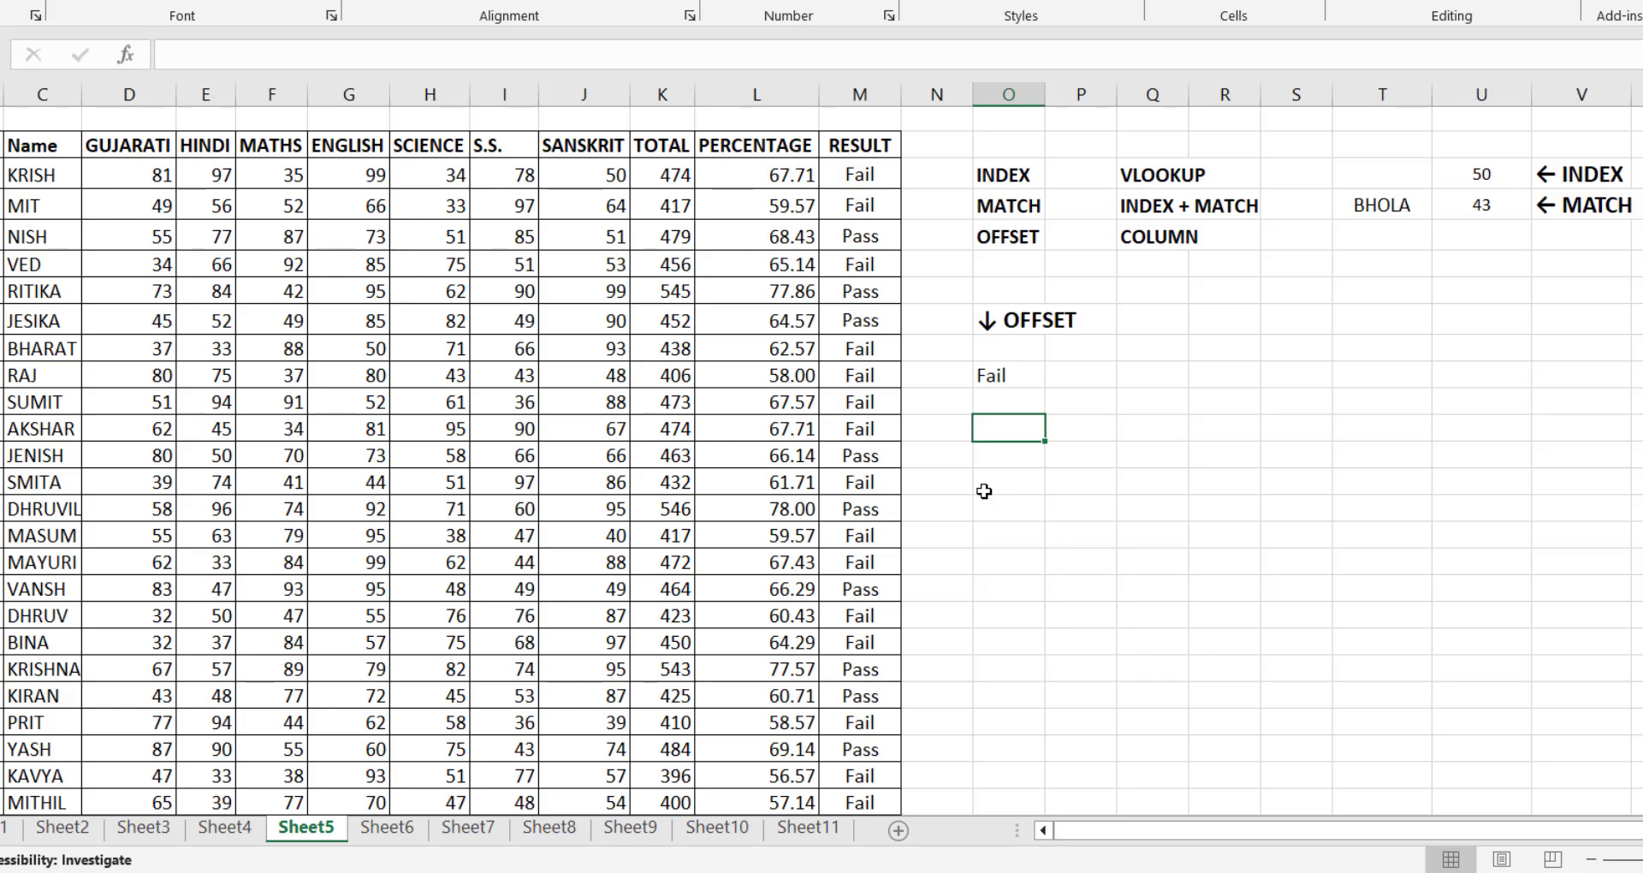
{"action": "type", "text": "=OF"}
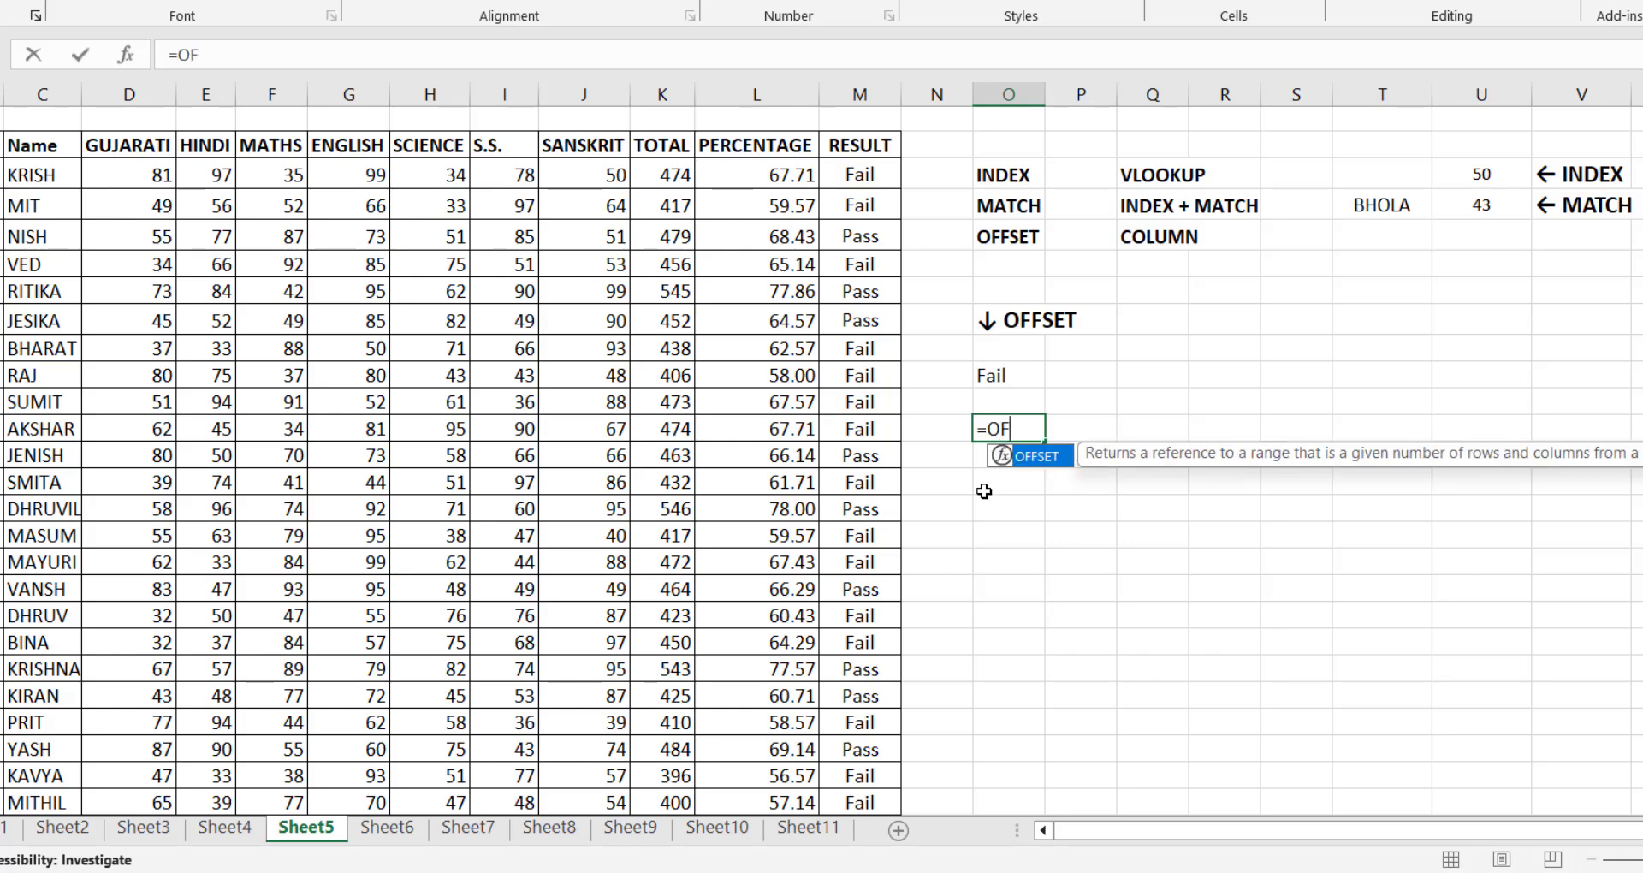
{"action": "key", "text": "Tab"}
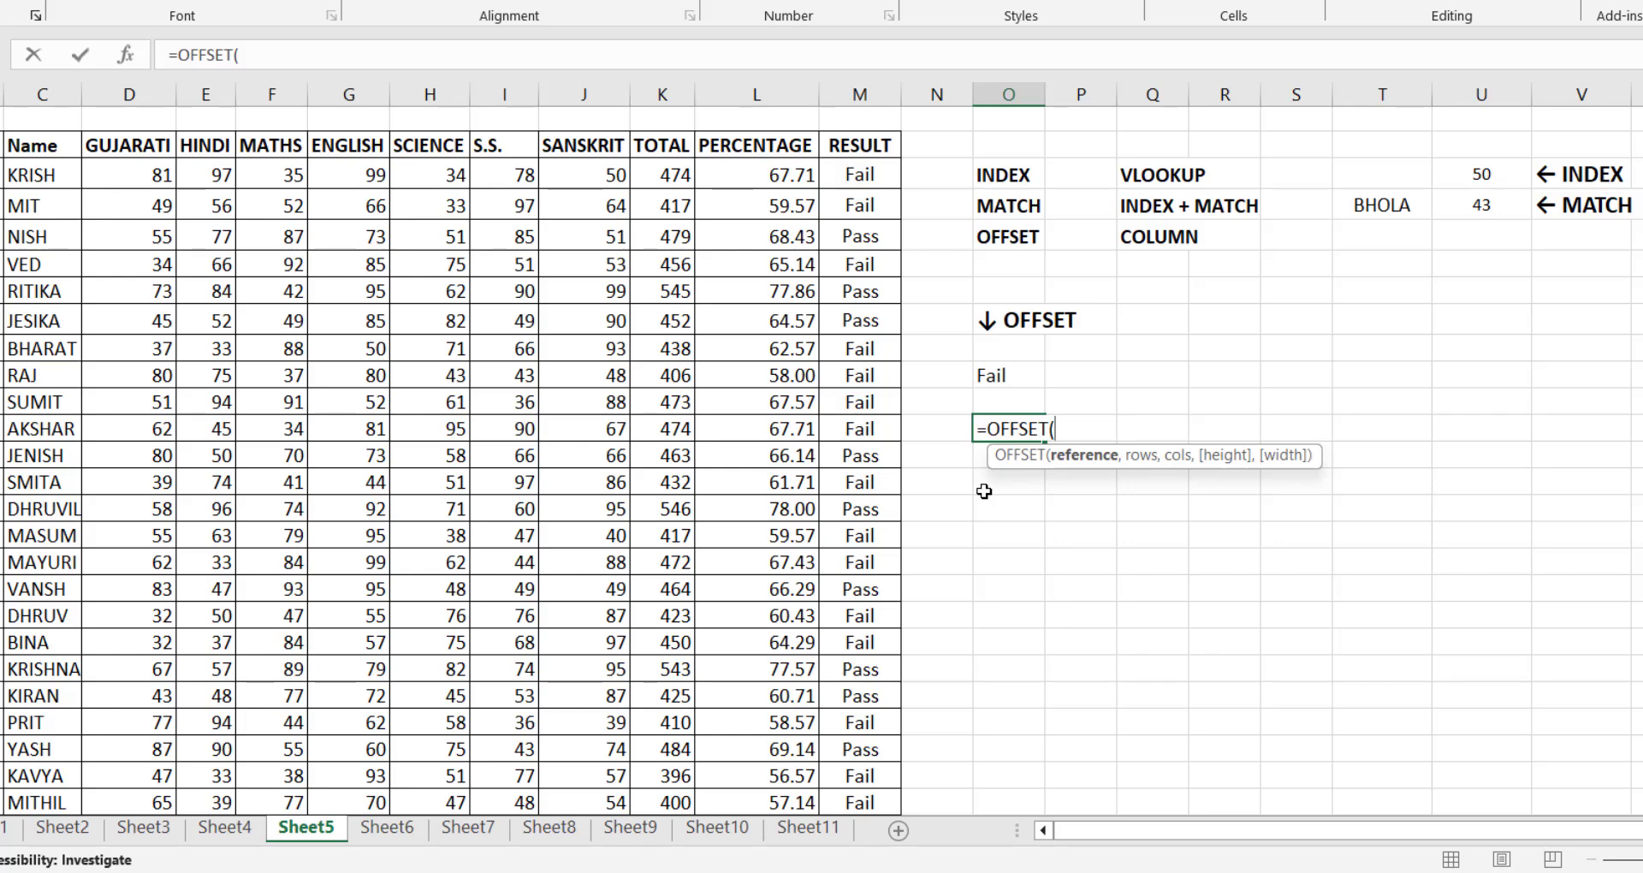
{"action": "left_click", "coordinate": [36, 144]}
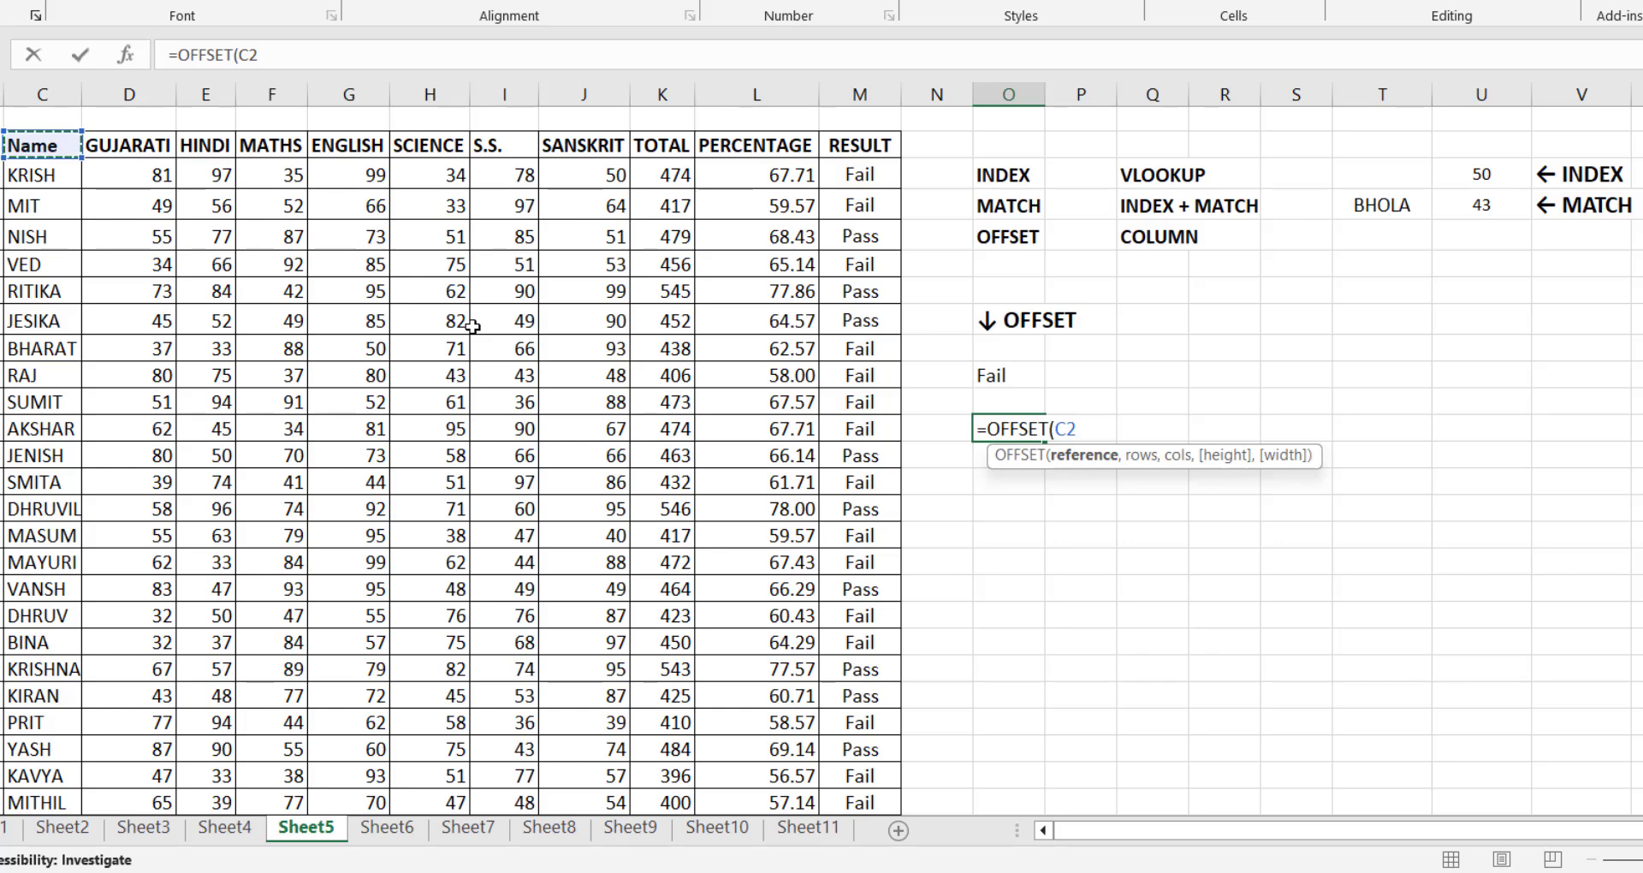
{"action": "key", "text": "F4"}
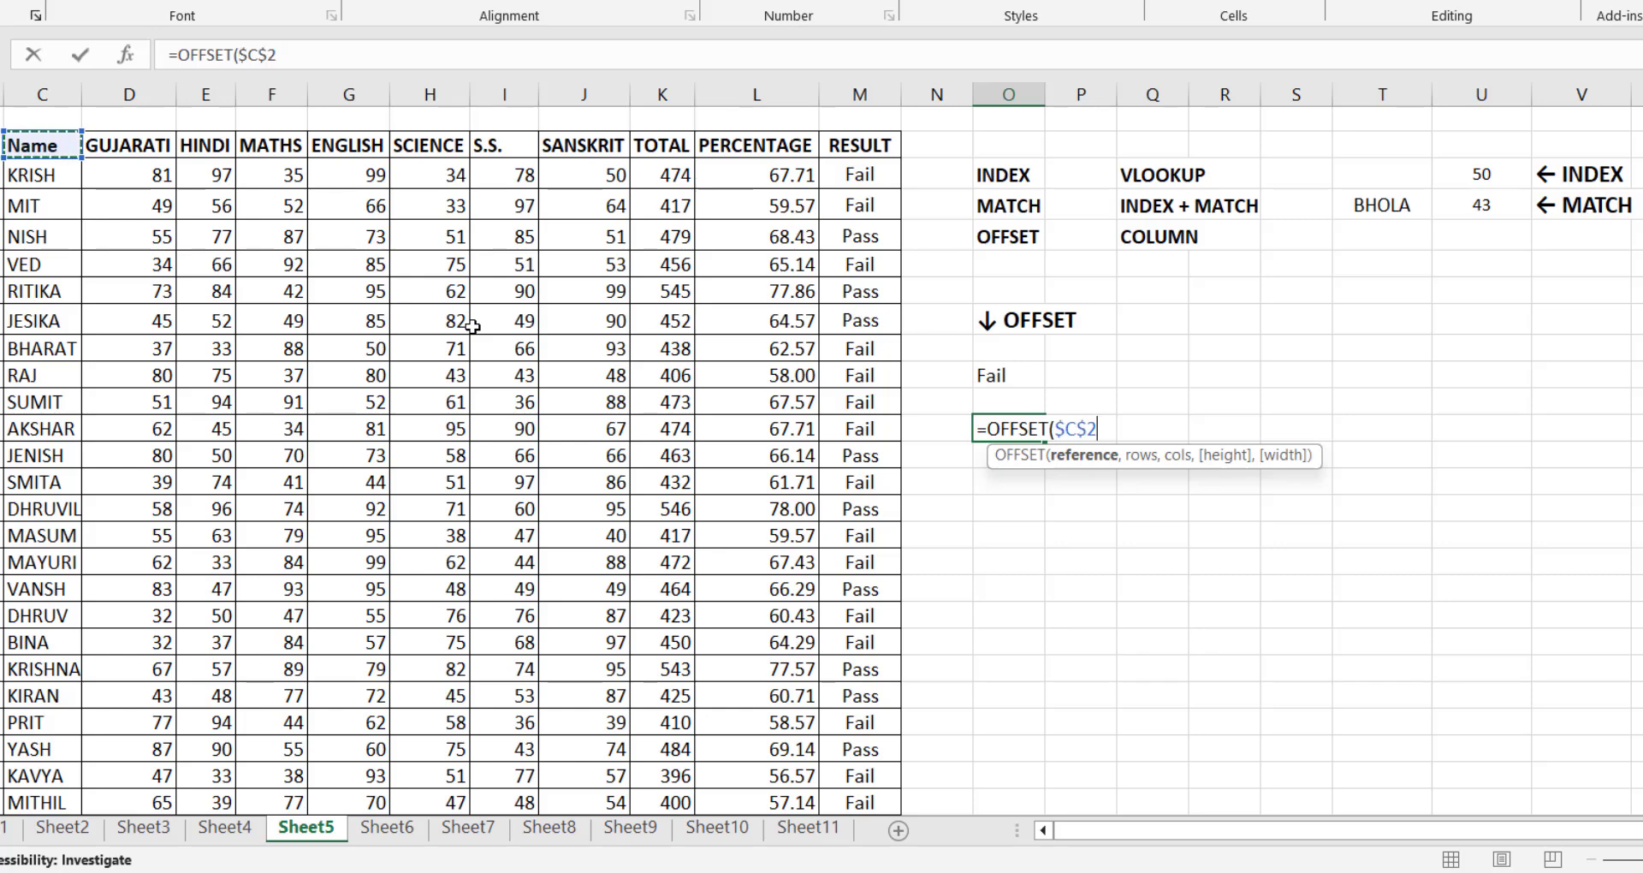
{"action": "key", "text": "F4"}
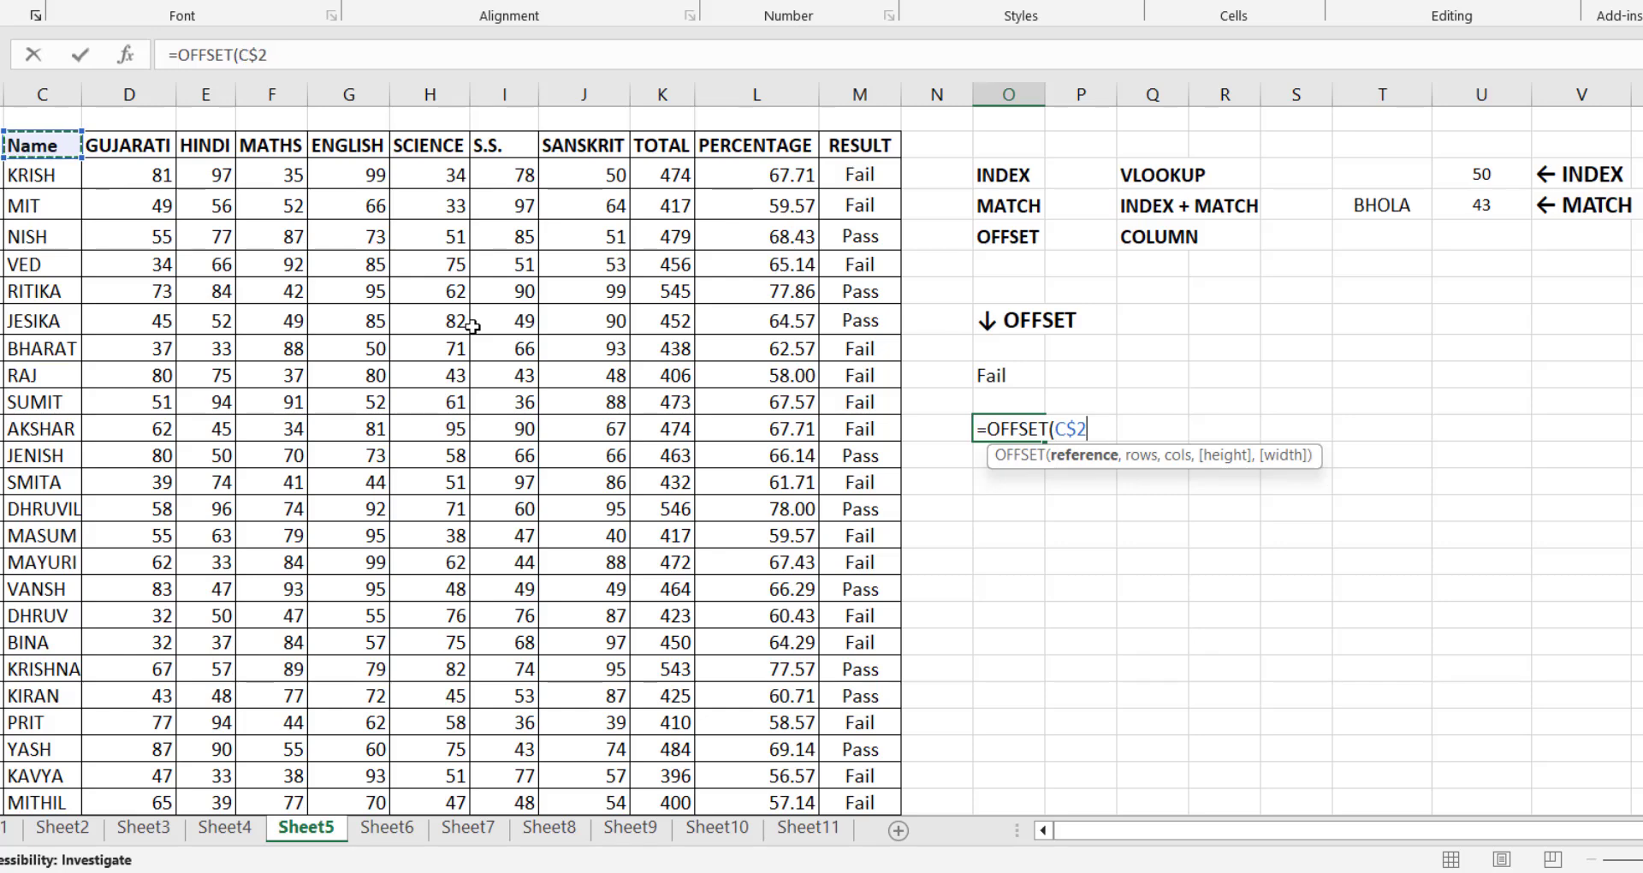
{"action": "key", "text": "F4"}
{"action": "type", "text": ",1"}
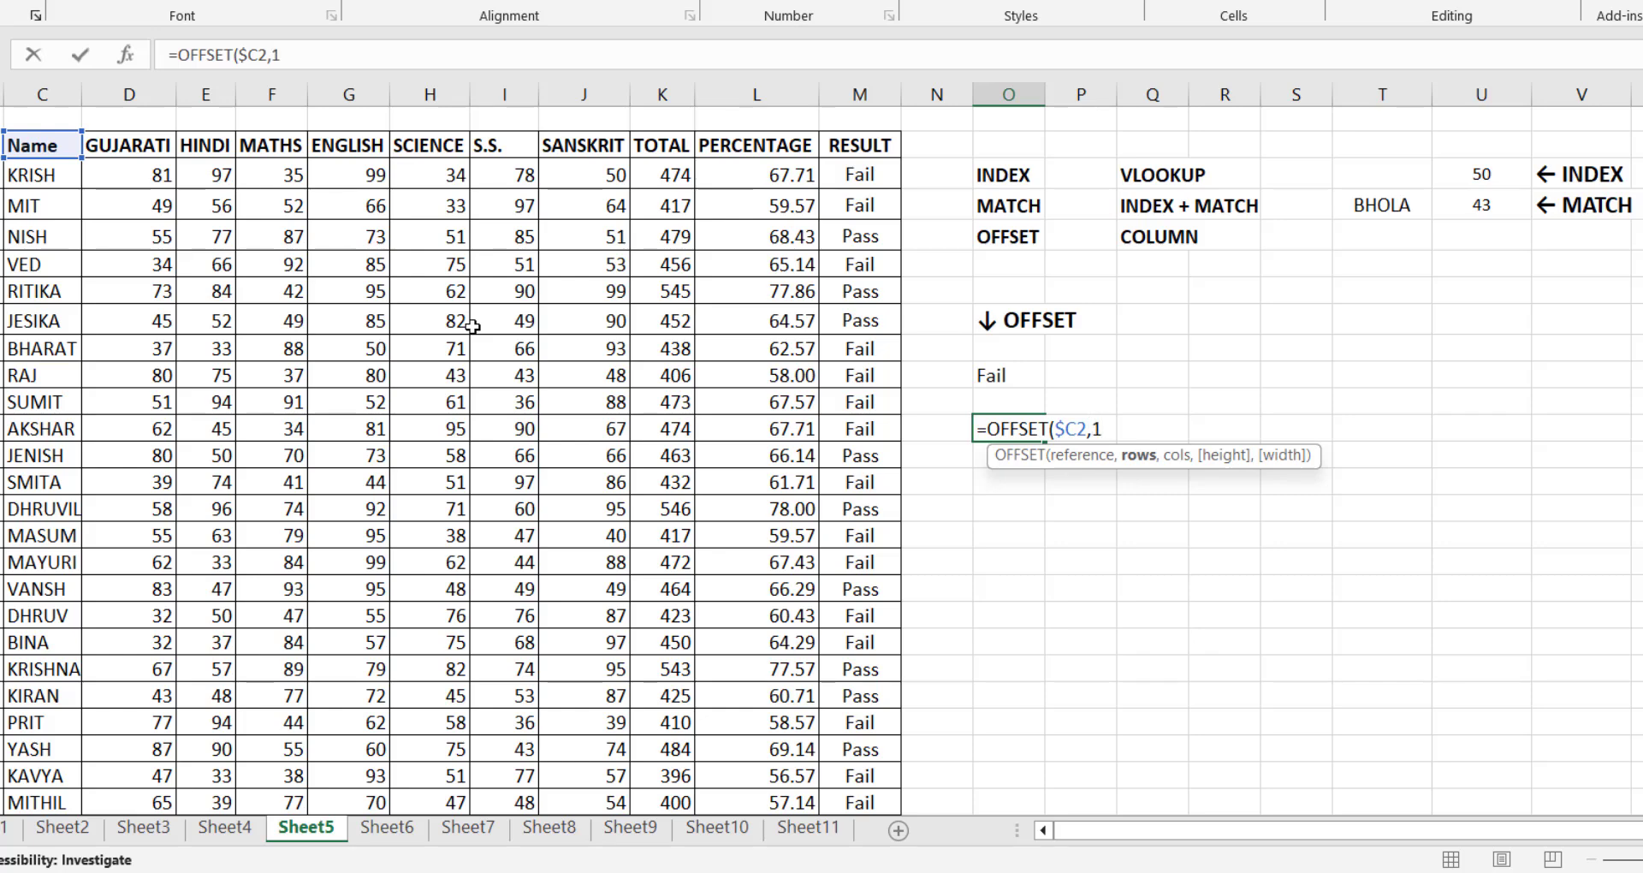
{"action": "type", "text": ","}
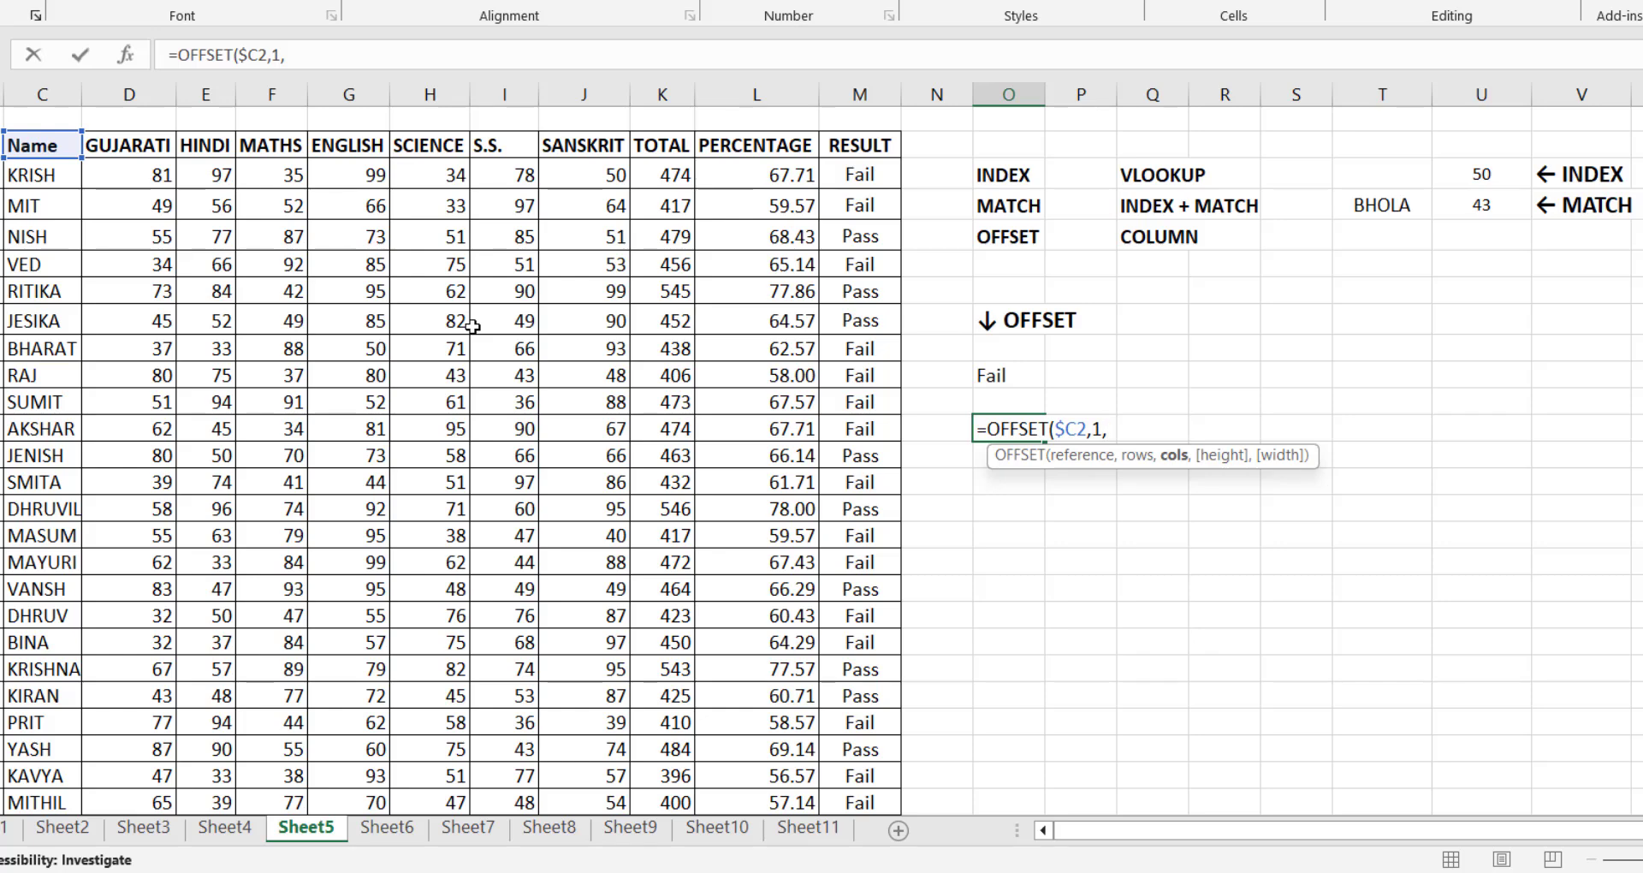
{"action": "type", "text": "0)"}
{"action": "key", "text": "Return"}
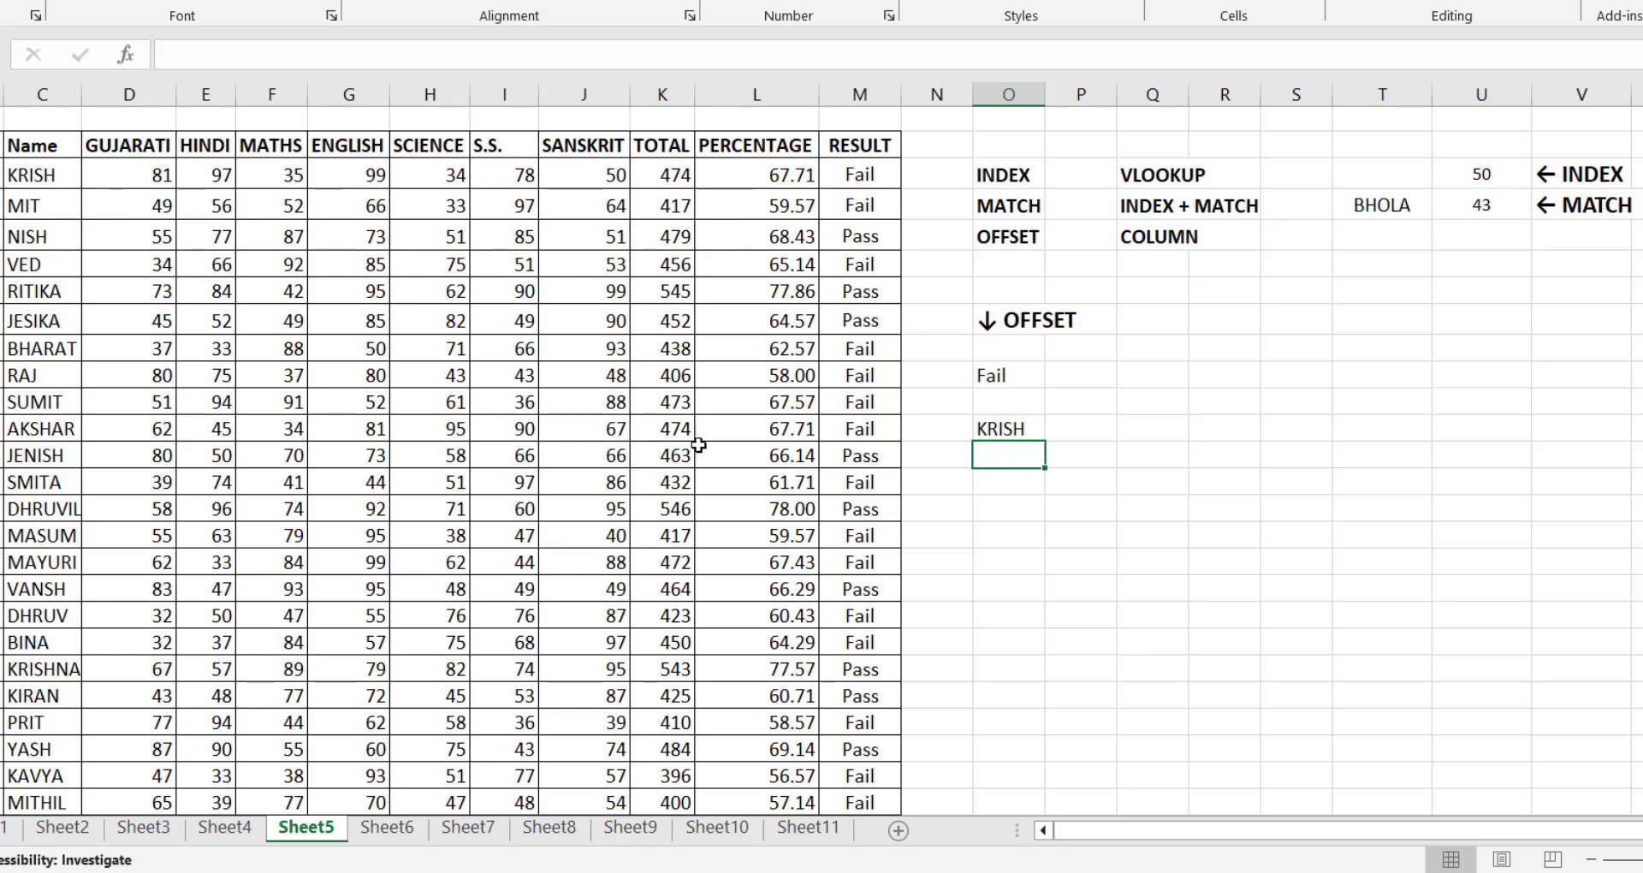
{"action": "left_click", "coordinate": [999, 430]}
{"action": "left_click_drag", "start_coordinate": [1045, 442], "coordinate": [1053, 782]}
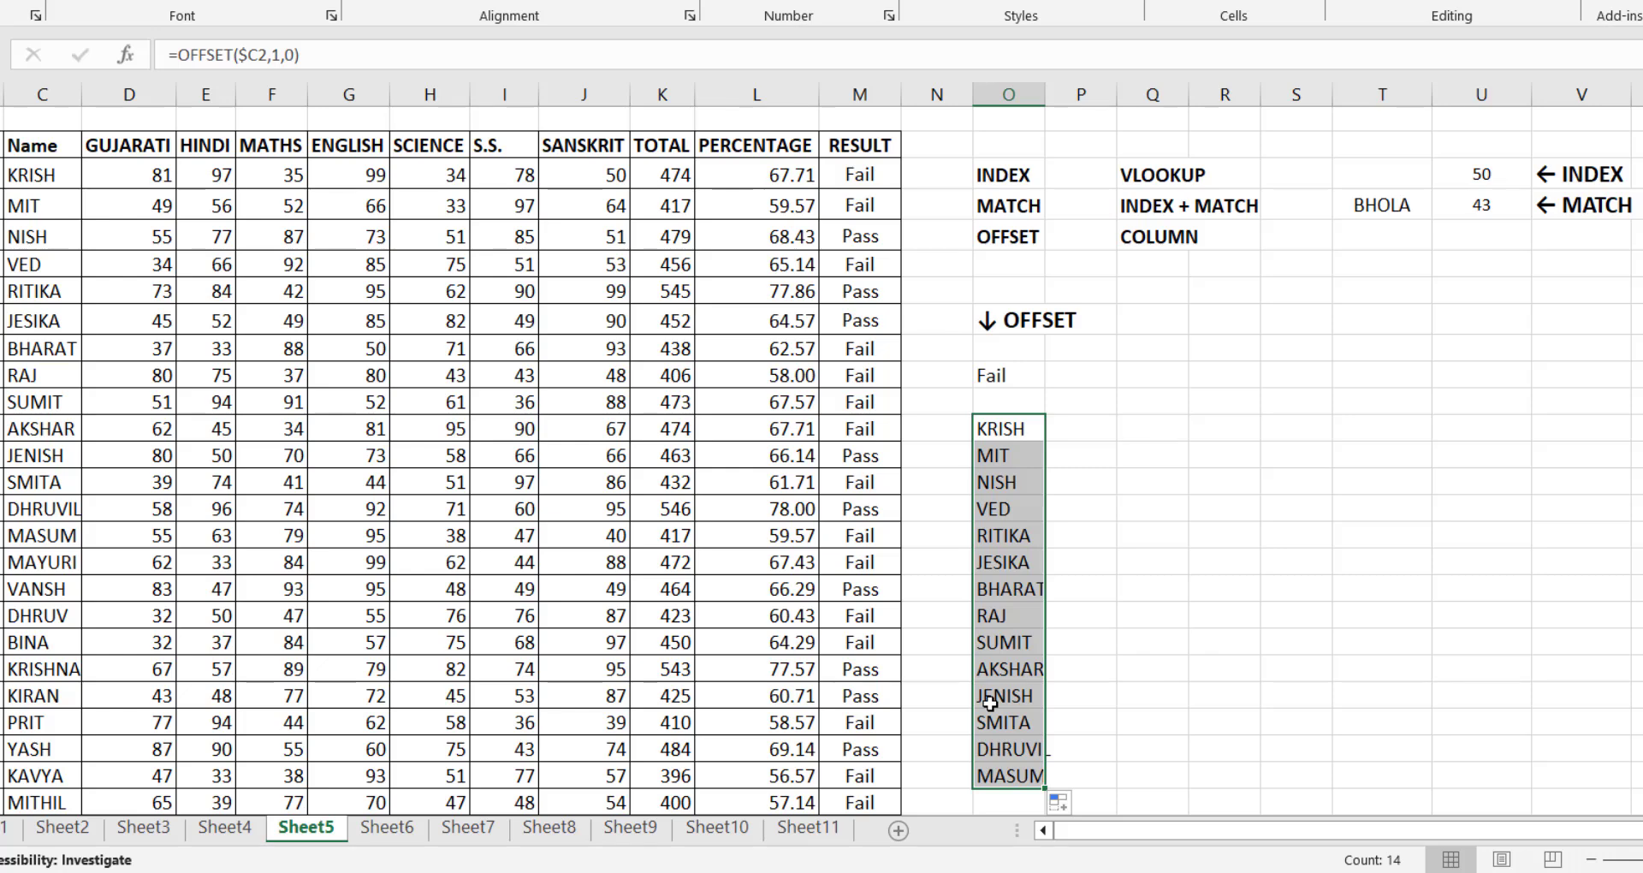
Step: Make the reference in O12 fully relative so that the formula is =OFFSET(C2,1,0)
{"action": "left_click", "coordinate": [1018, 428]}
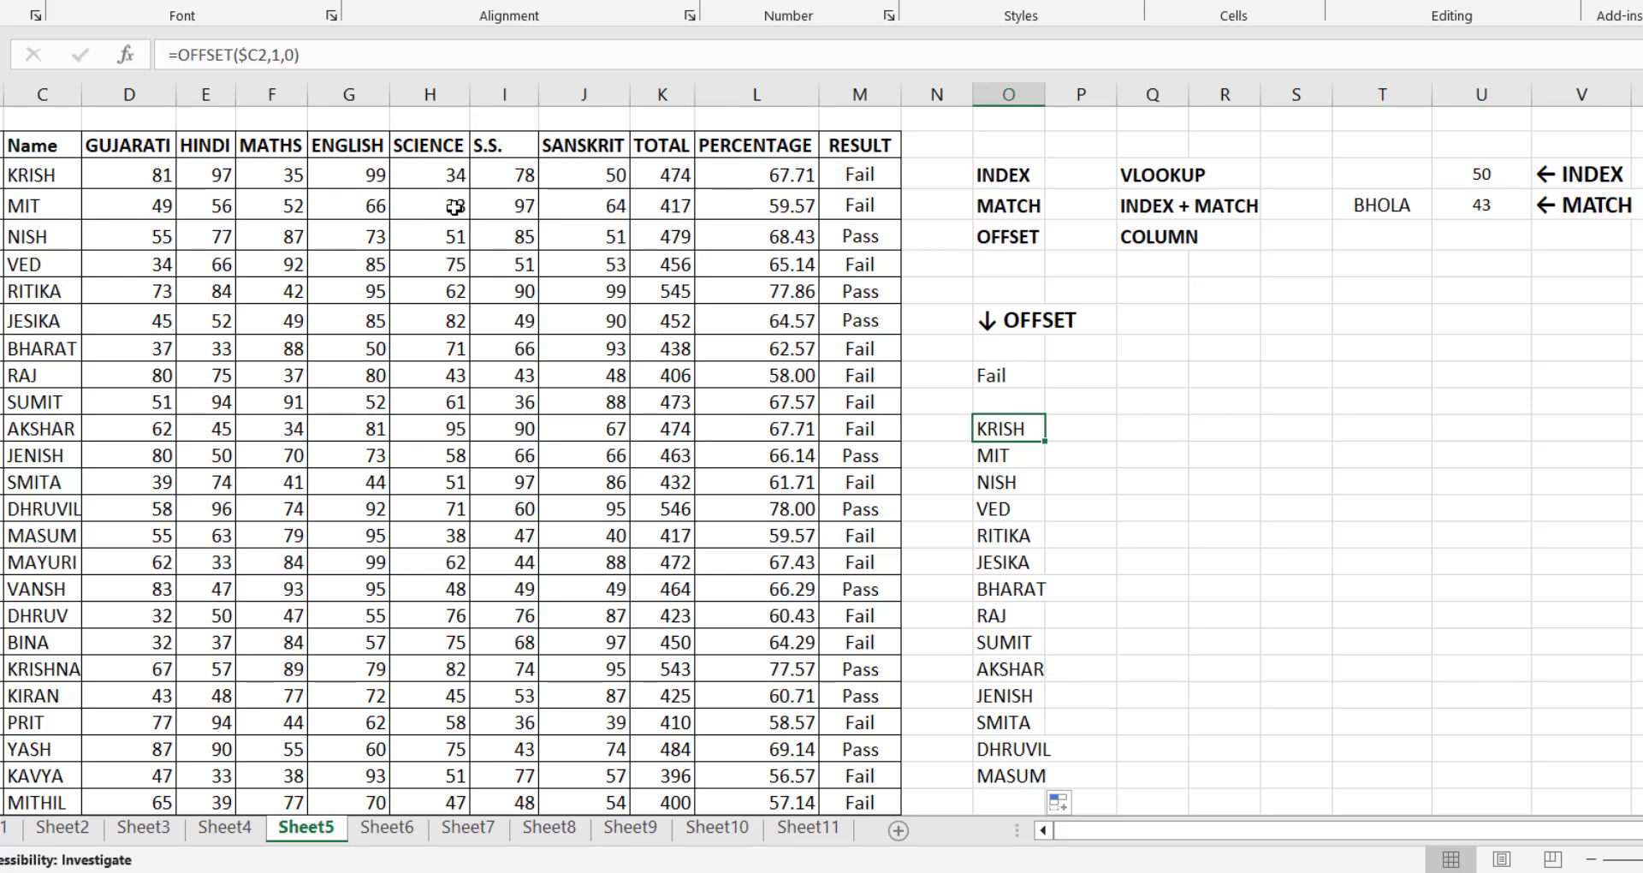
{"action": "left_click", "coordinate": [250, 55]}
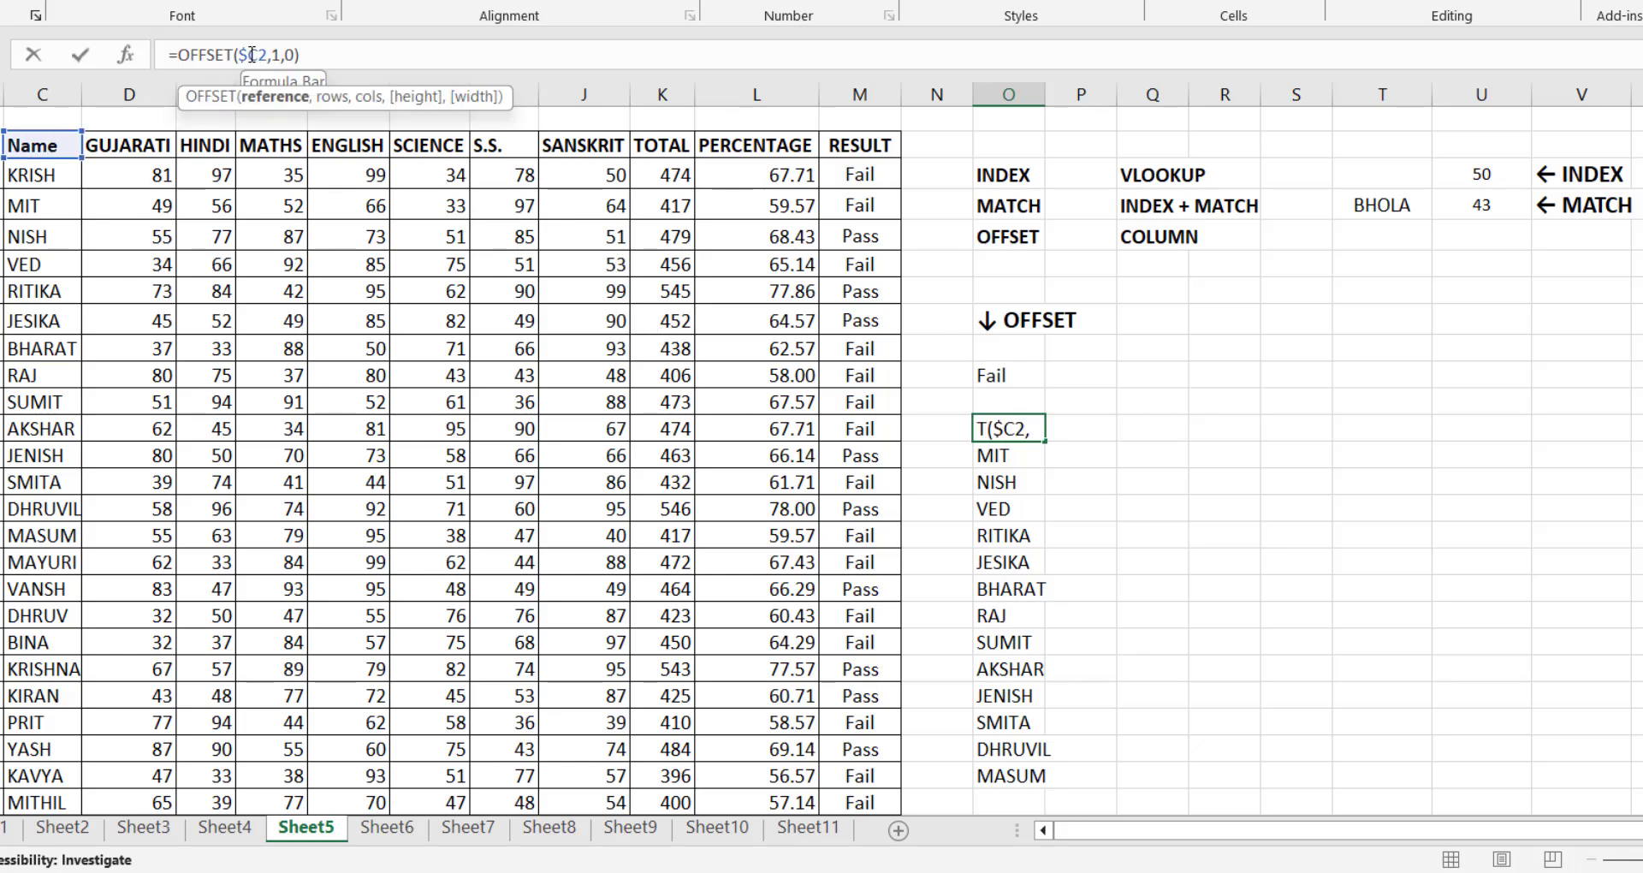
{"action": "key", "text": "F4"}
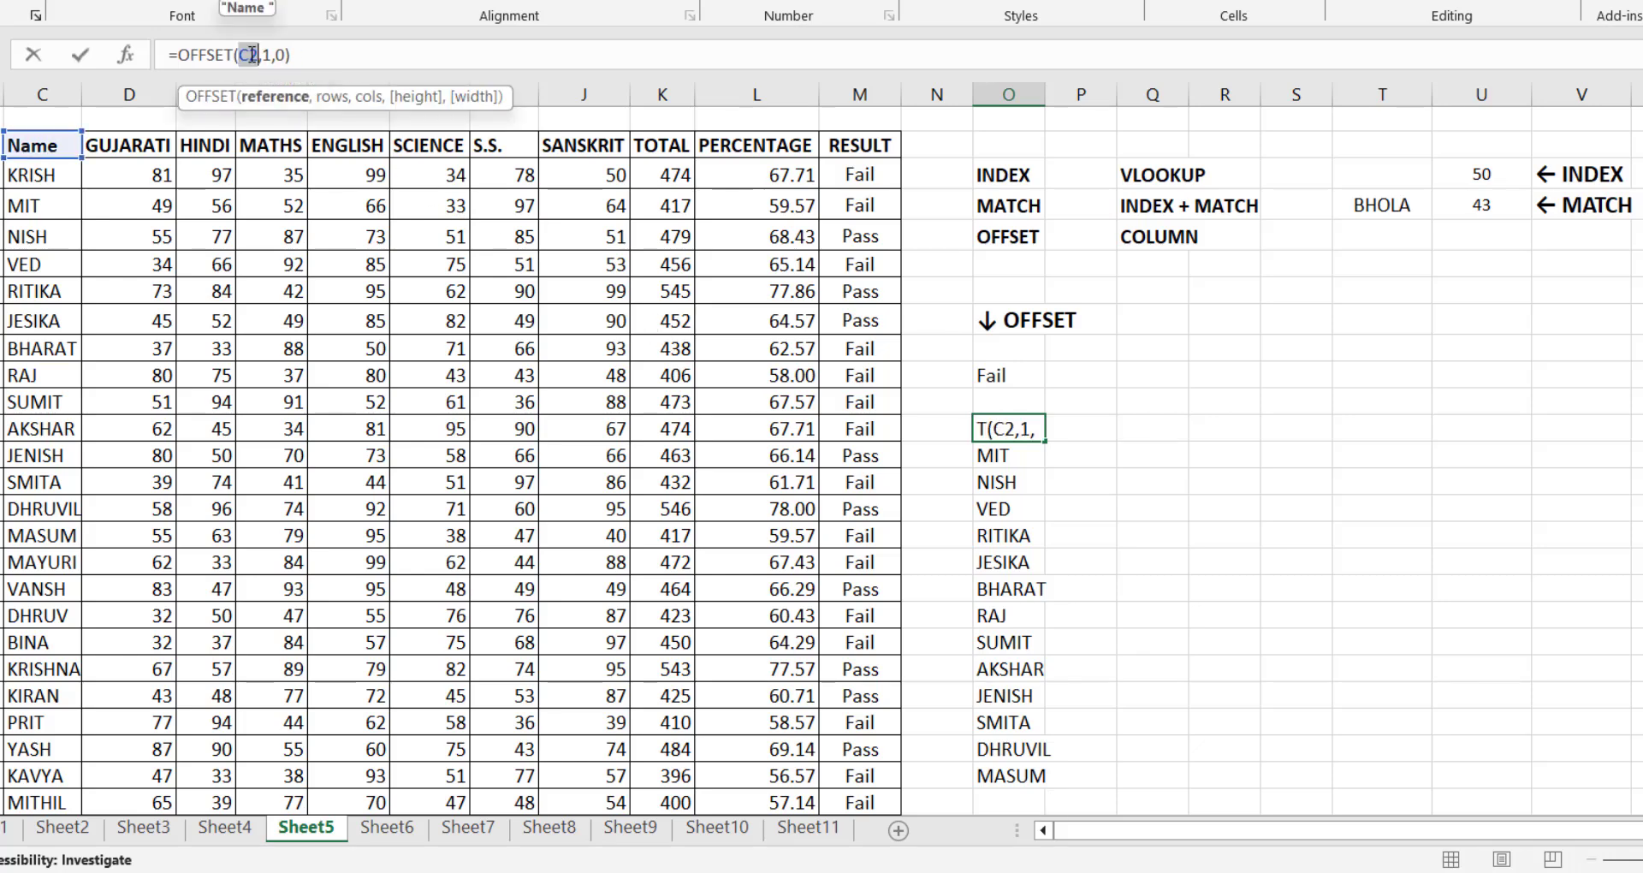
{"action": "key", "text": "Return"}
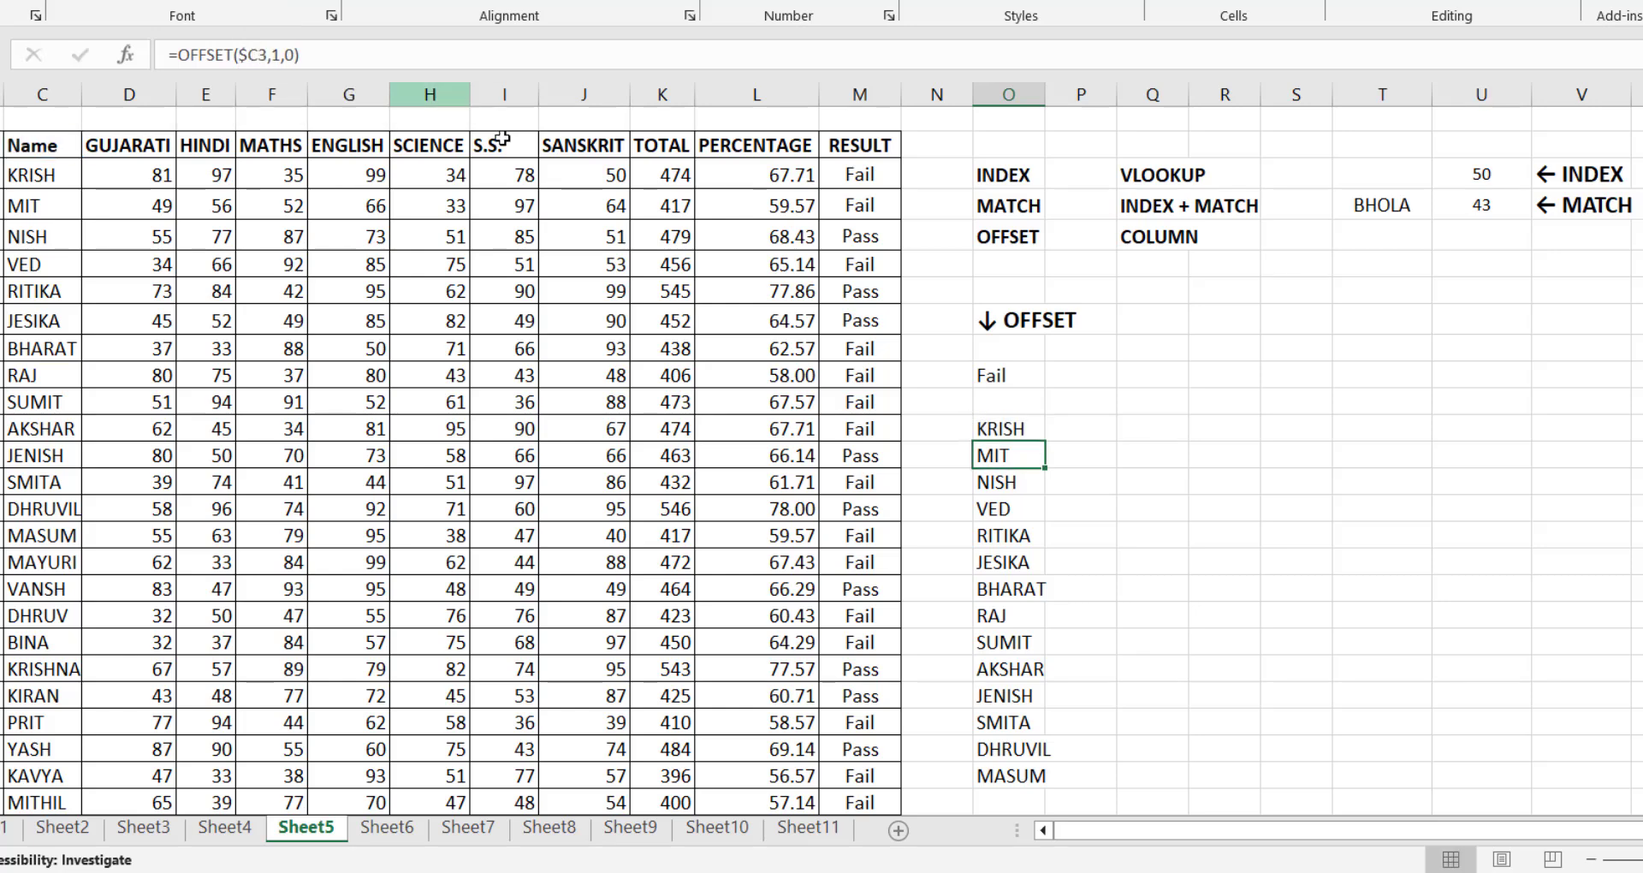
Step: Fill the O12 formula down to row 25 and across to column W
{"action": "left_click", "coordinate": [1018, 431]}
{"action": "left_click_drag", "start_coordinate": [1030, 444], "coordinate": [1040, 783]}
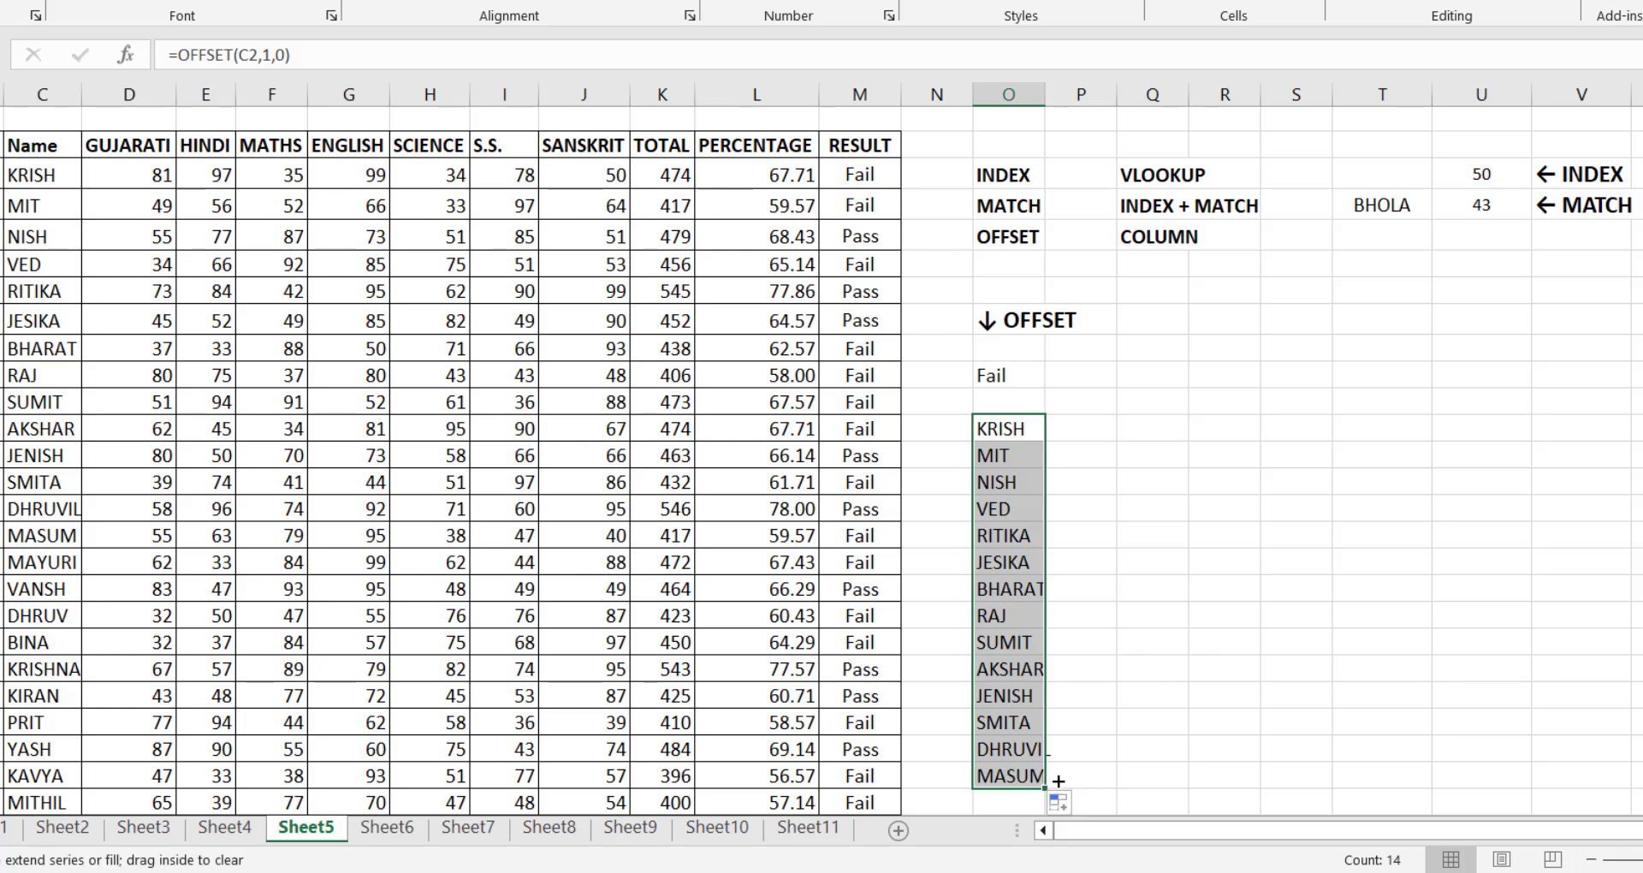
{"action": "left_click_drag", "start_coordinate": [1058, 781], "coordinate": [1642, 727]}
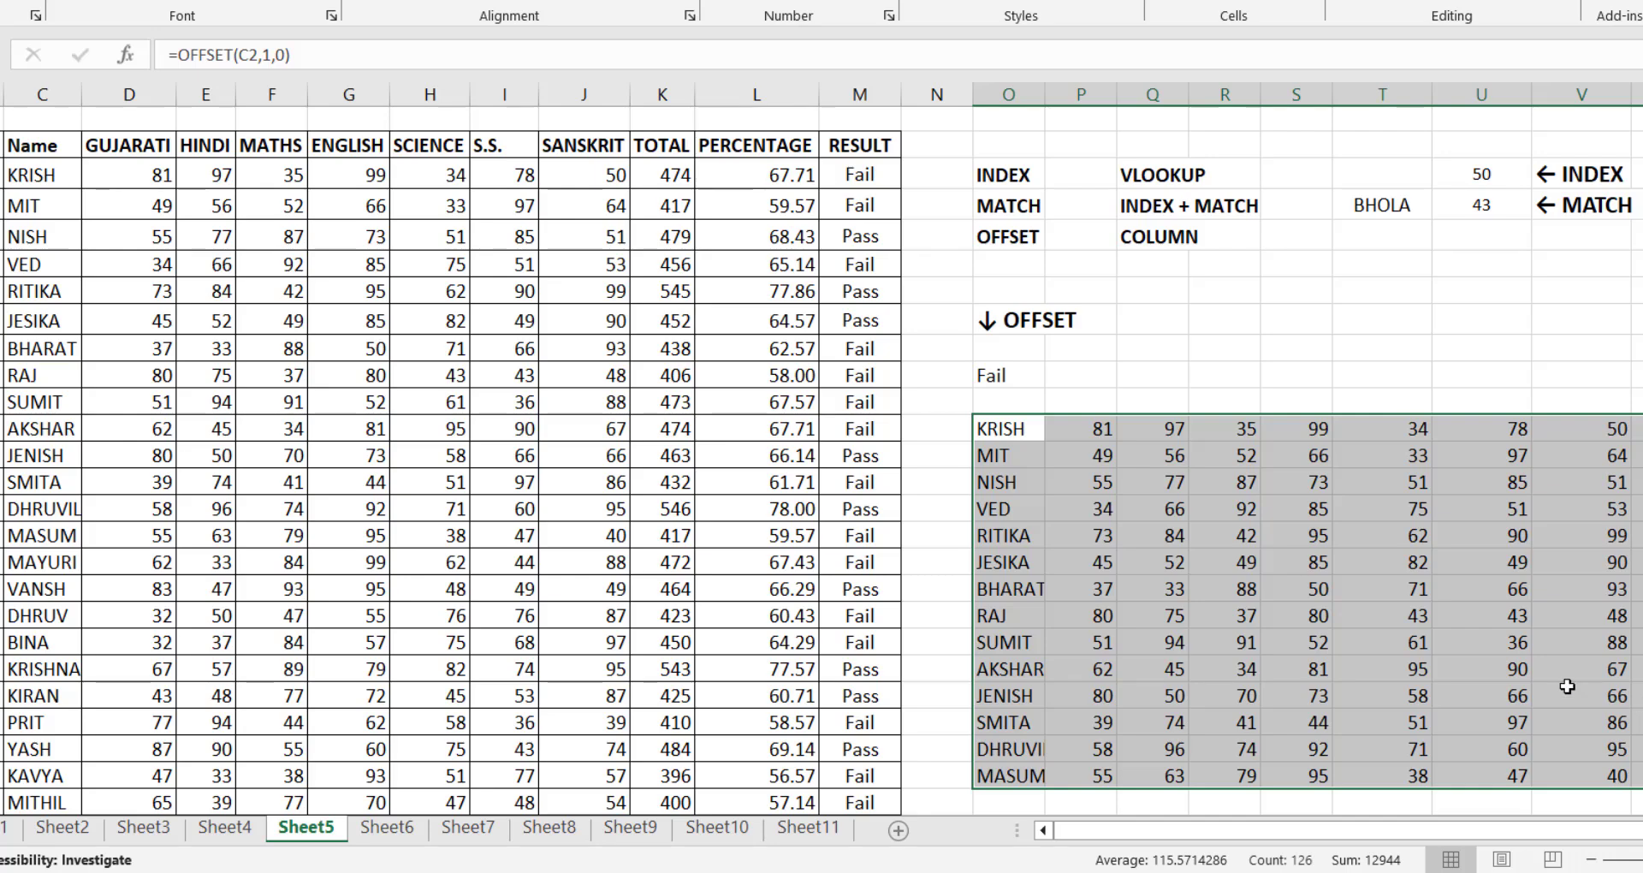
Step: Compare the OFFSET formulas in P12, Q12, R12 and O12 with the first student's record in the marks table
{"action": "left_click", "coordinate": [1101, 428]}
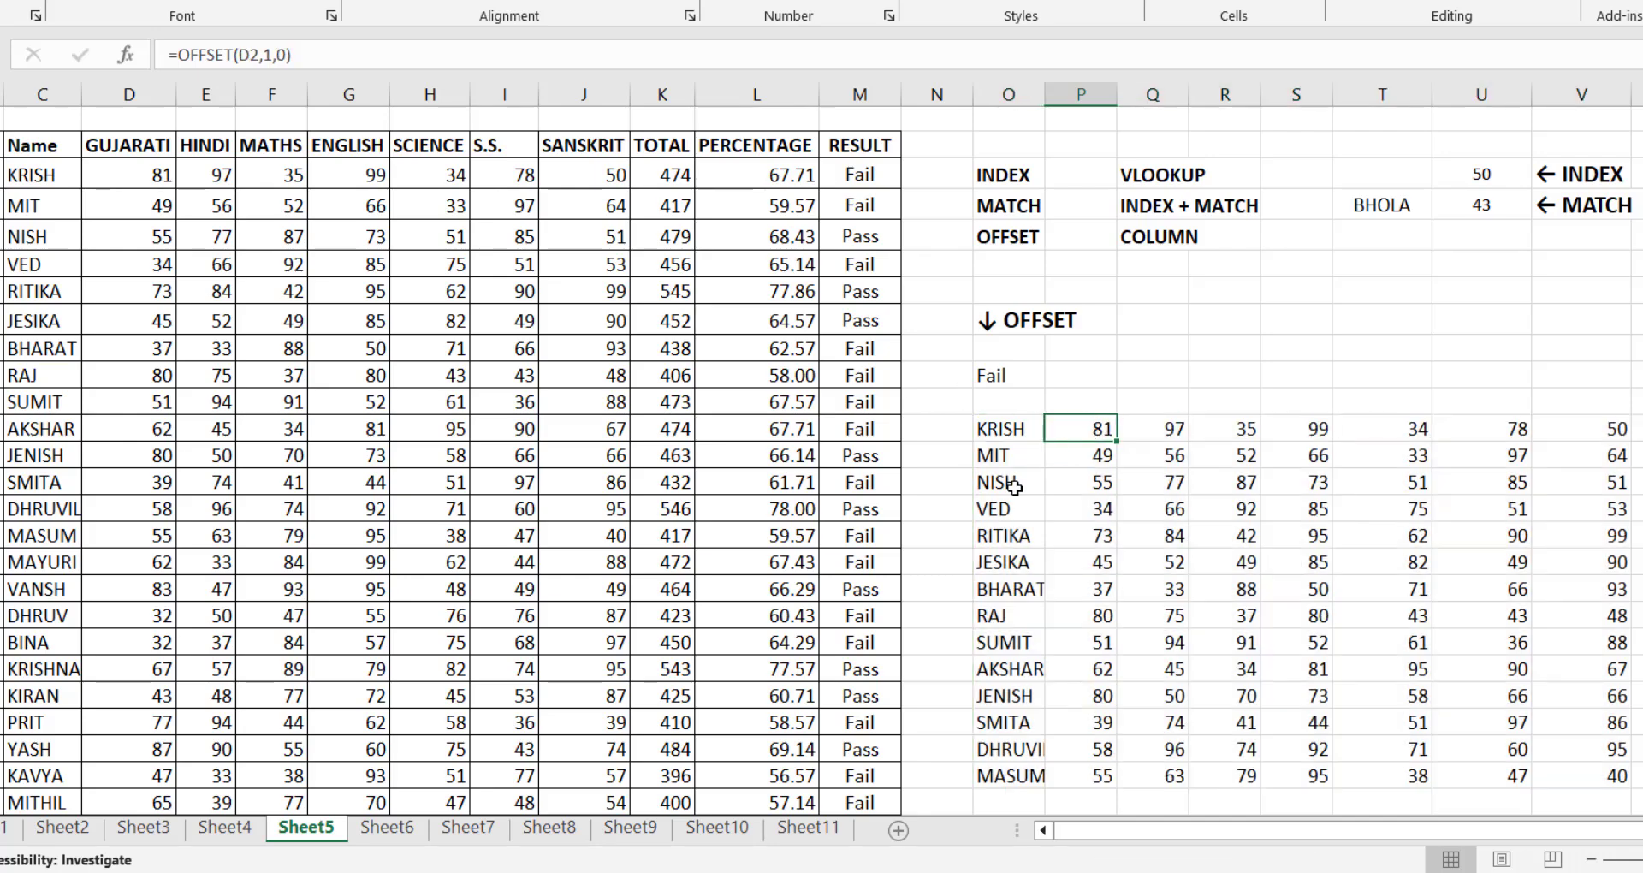
{"action": "left_click", "coordinate": [167, 176]}
{"action": "left_click", "coordinate": [1153, 428]}
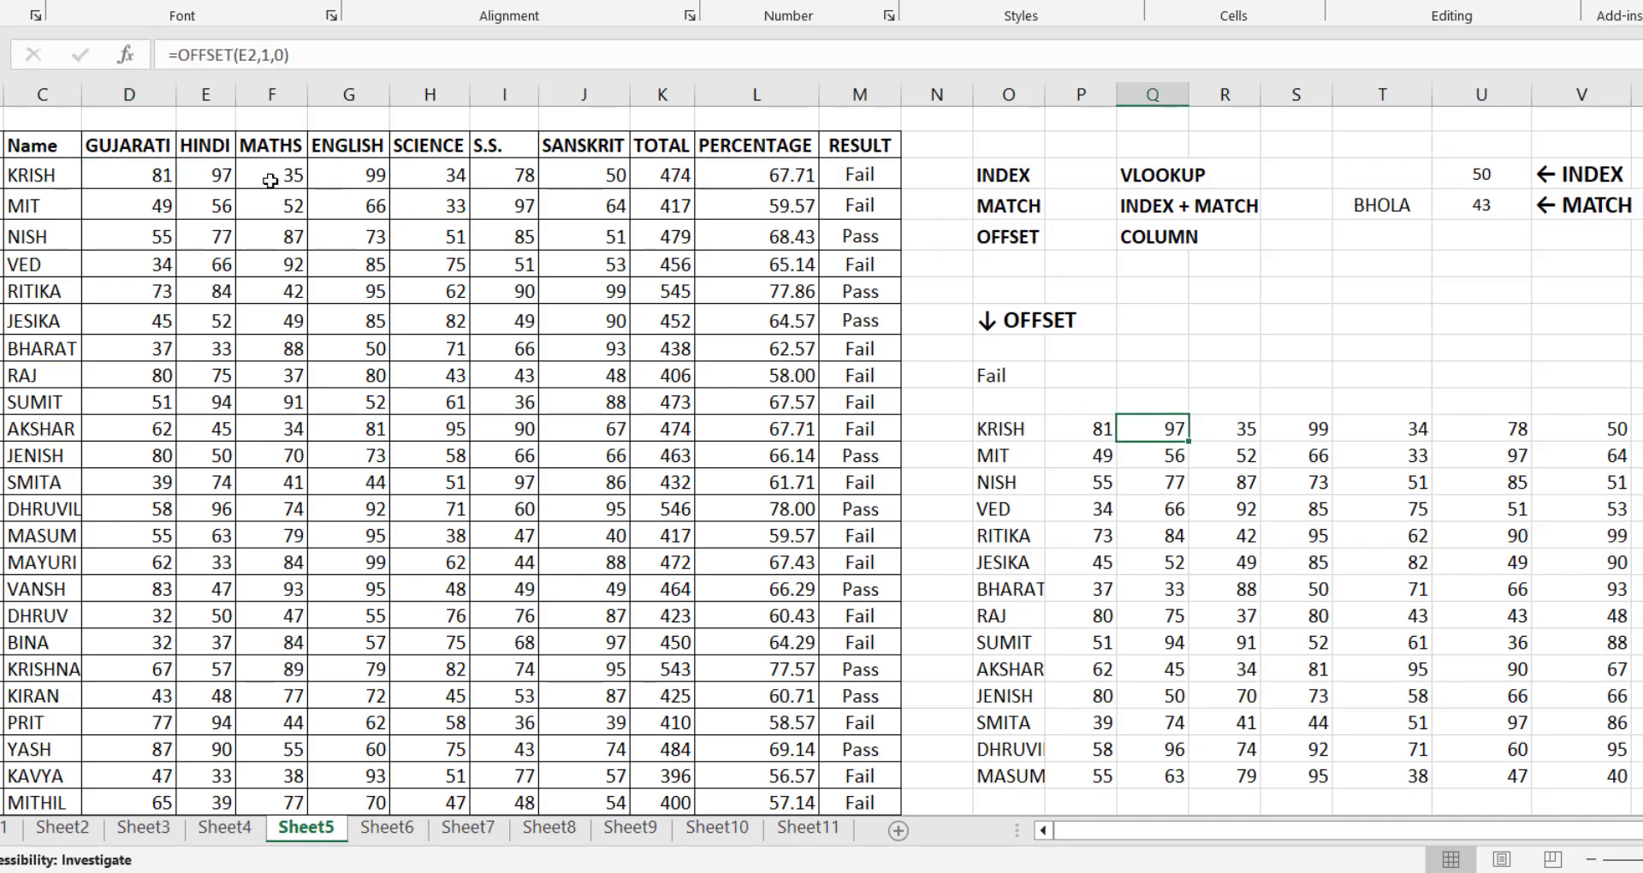
{"action": "left_click", "coordinate": [224, 178]}
{"action": "left_click", "coordinate": [1217, 433]}
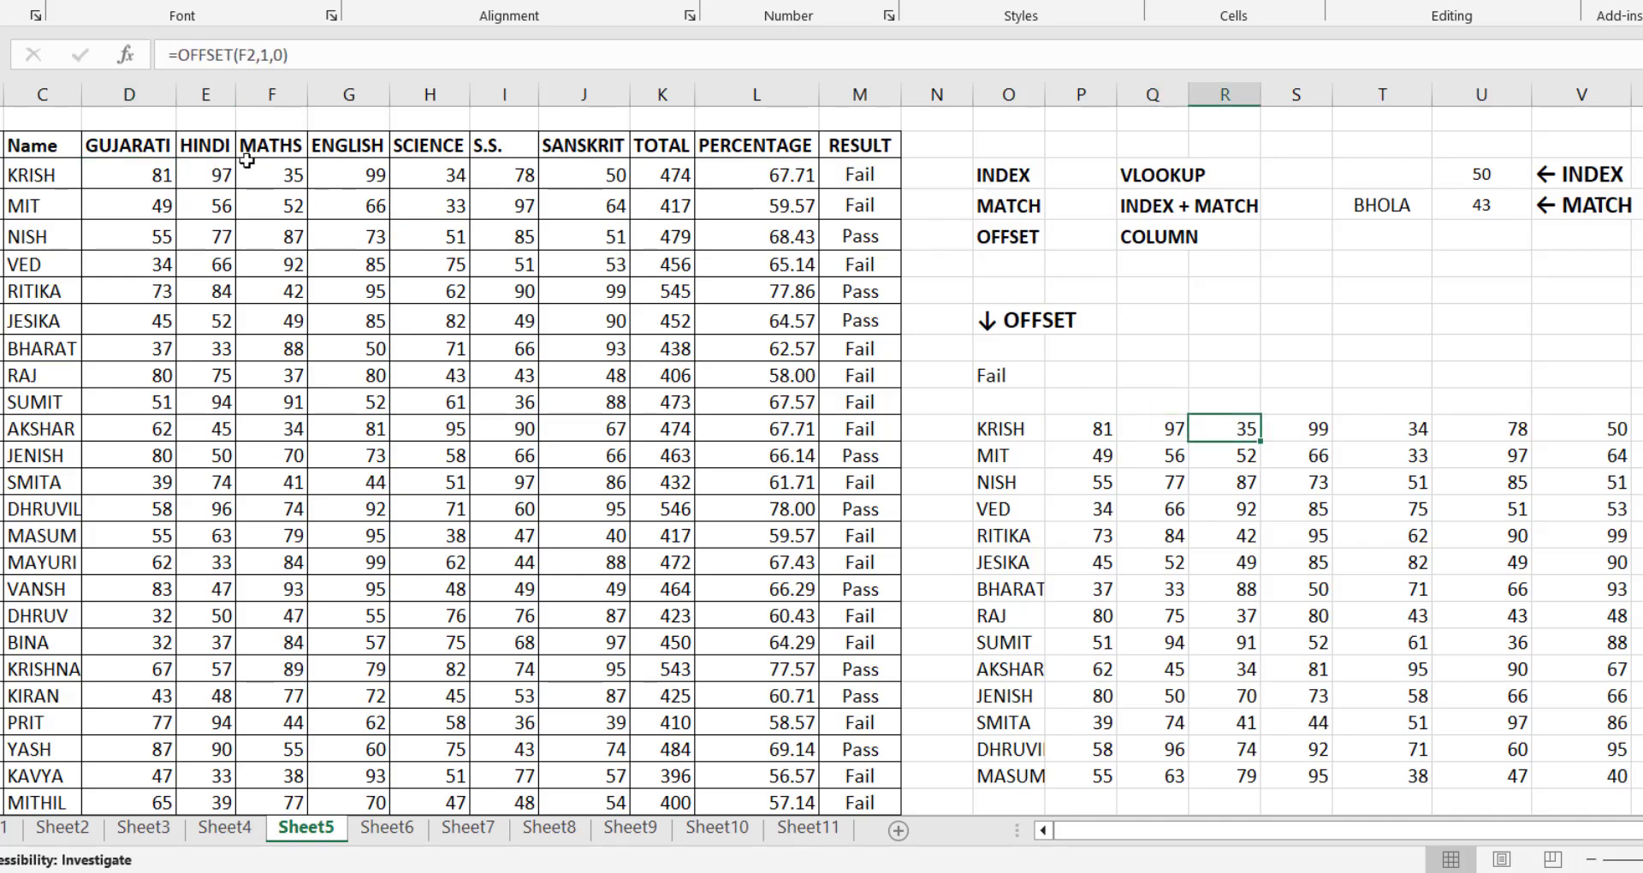
{"action": "left_click", "coordinate": [1005, 435]}
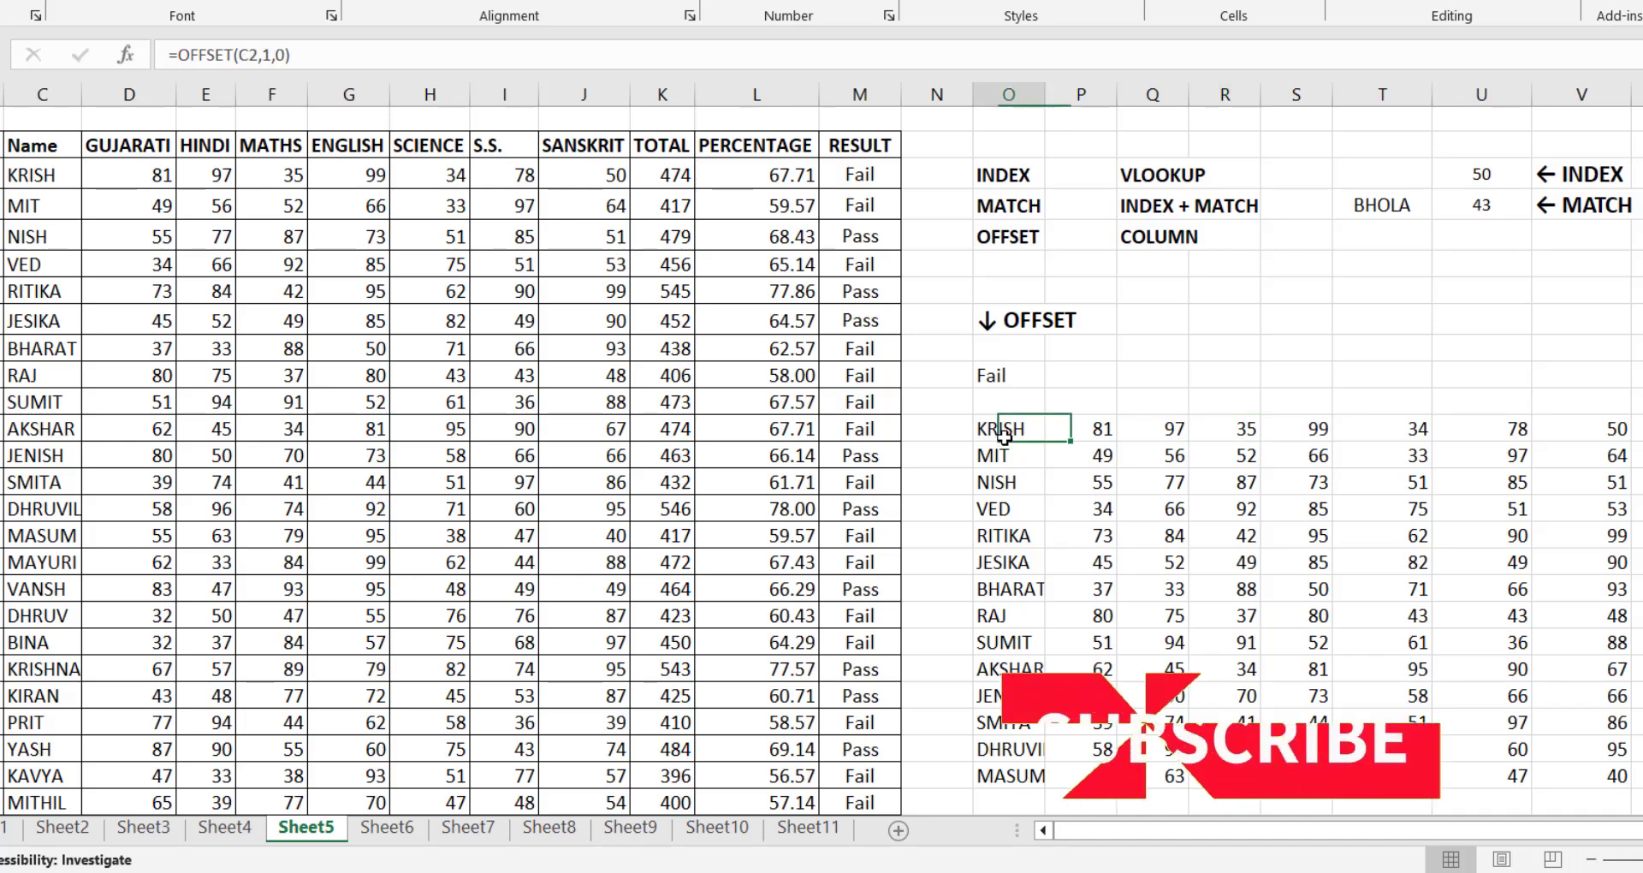